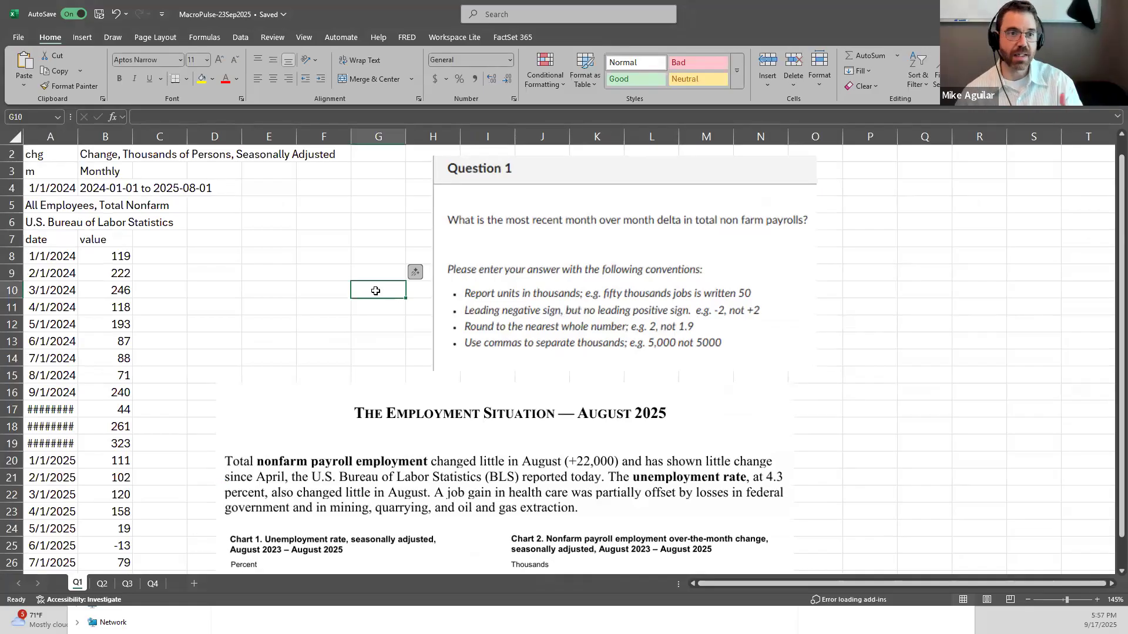
- Switch to the web browser, maximize its window and go to bls.gov
{"action": "scroll", "coordinate": [356, 302], "scroll_direction": "down", "scroll_amount": 4}
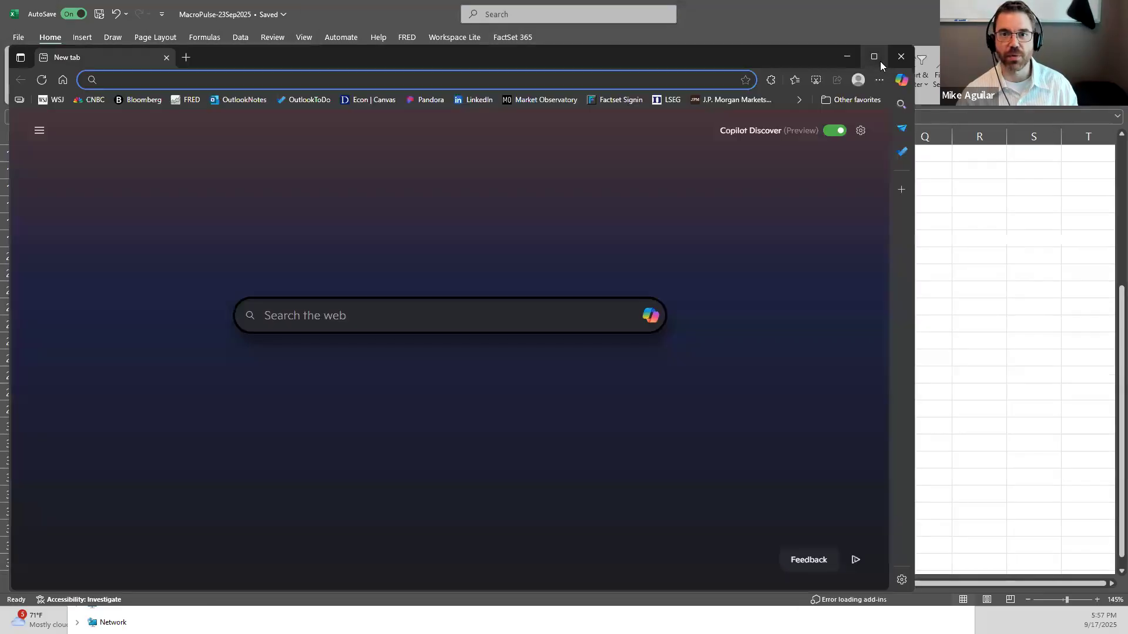
{"action": "left_click", "coordinate": [878, 58]}
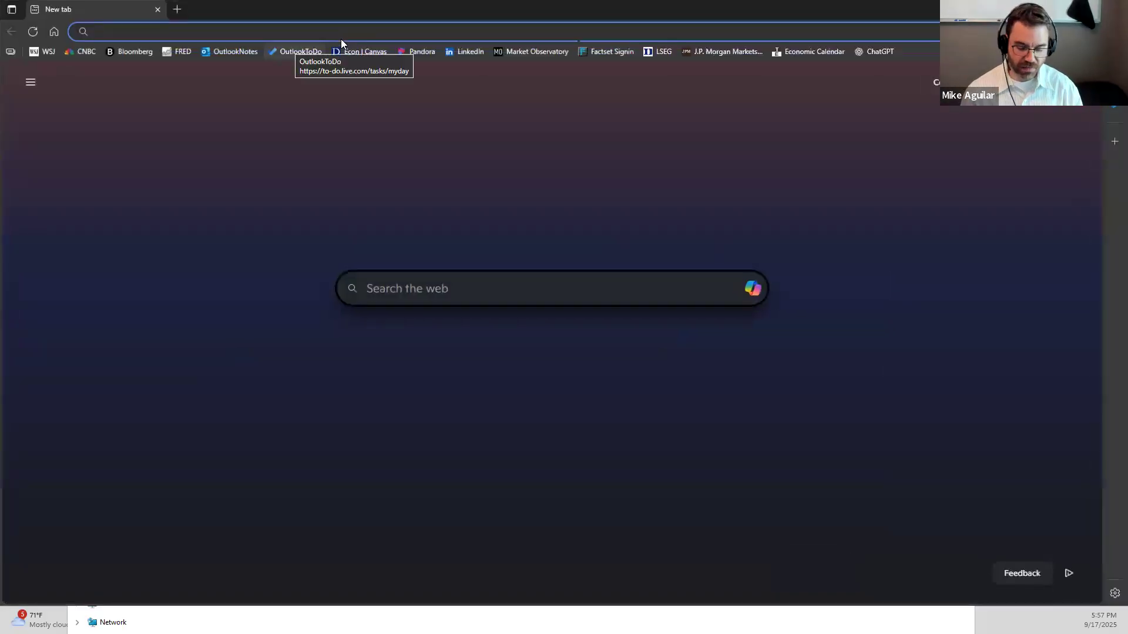
{"action": "type", "text": "bls.gov"}
{"action": "key", "text": "Return"}
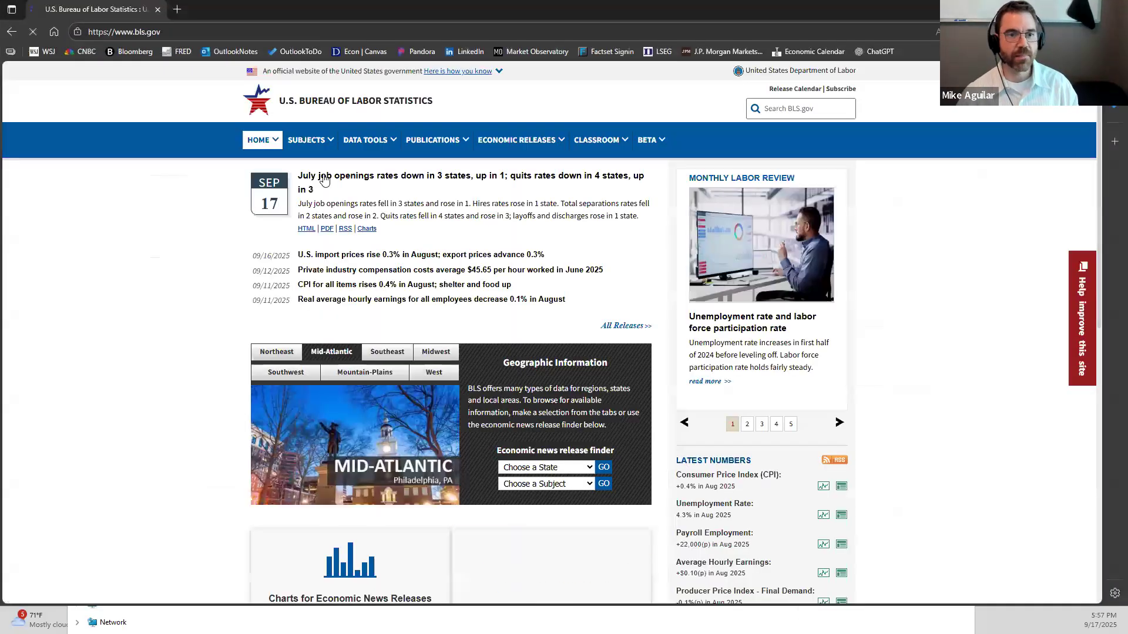
- Open the Employment Situation release from the Payroll Employment figure under Latest Numbers and load its PDF version
{"action": "scroll", "coordinate": [802, 417], "scroll_direction": "down", "scroll_amount": 2}
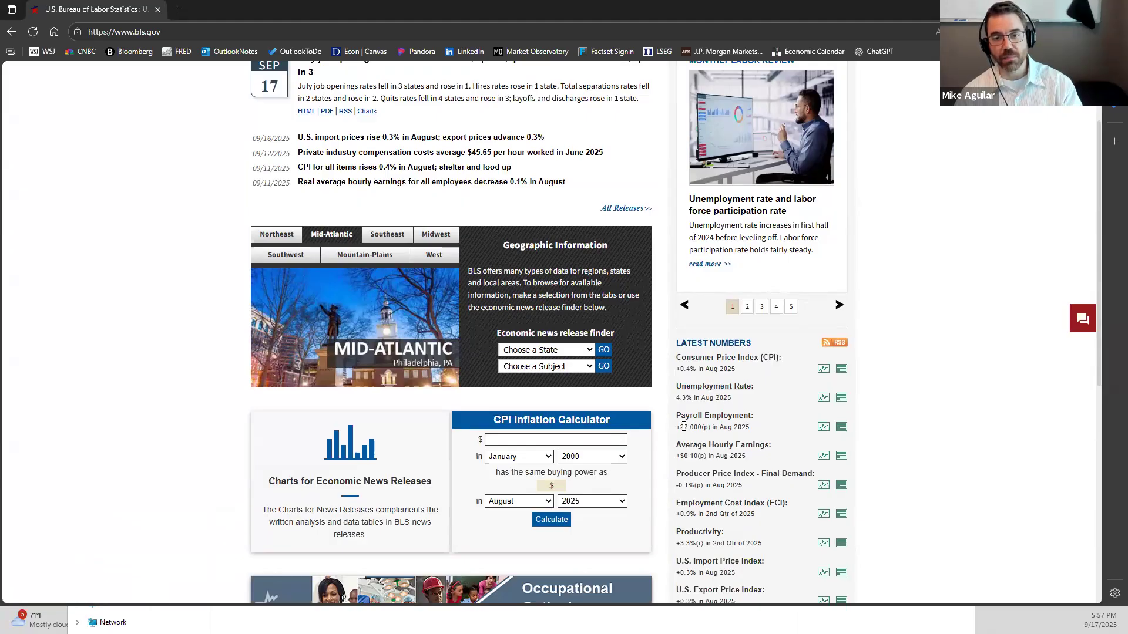
{"action": "left_click", "coordinate": [743, 422]}
{"action": "scroll", "coordinate": [95, 317], "scroll_direction": "down", "scroll_amount": 3}
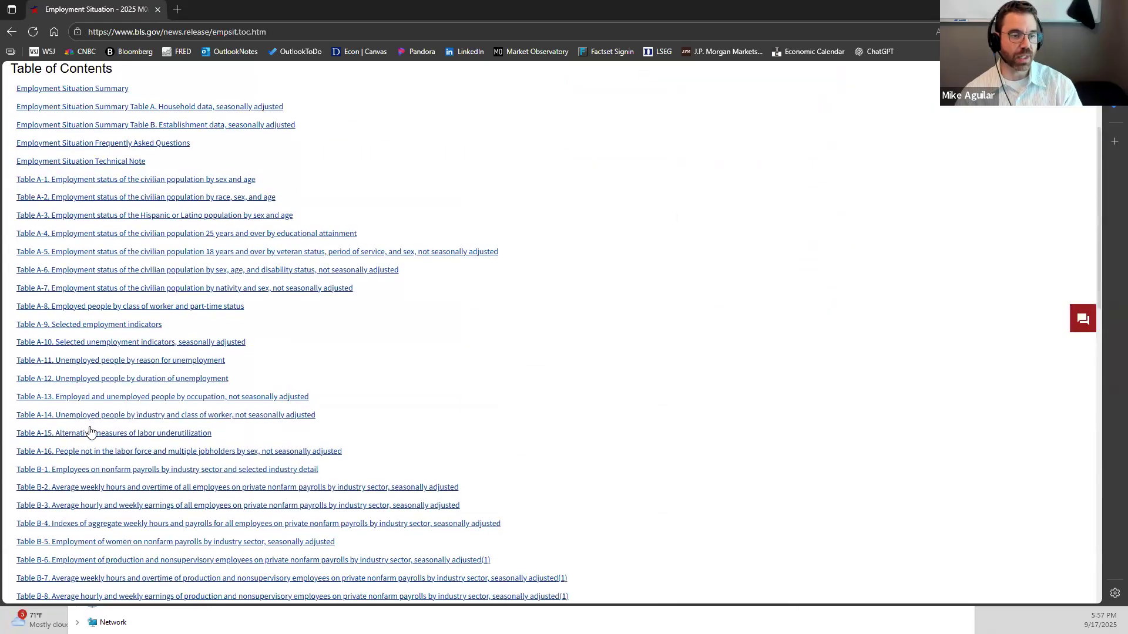
{"action": "scroll", "coordinate": [90, 423], "scroll_direction": "down", "scroll_amount": 3}
{"action": "left_click", "coordinate": [92, 555]}
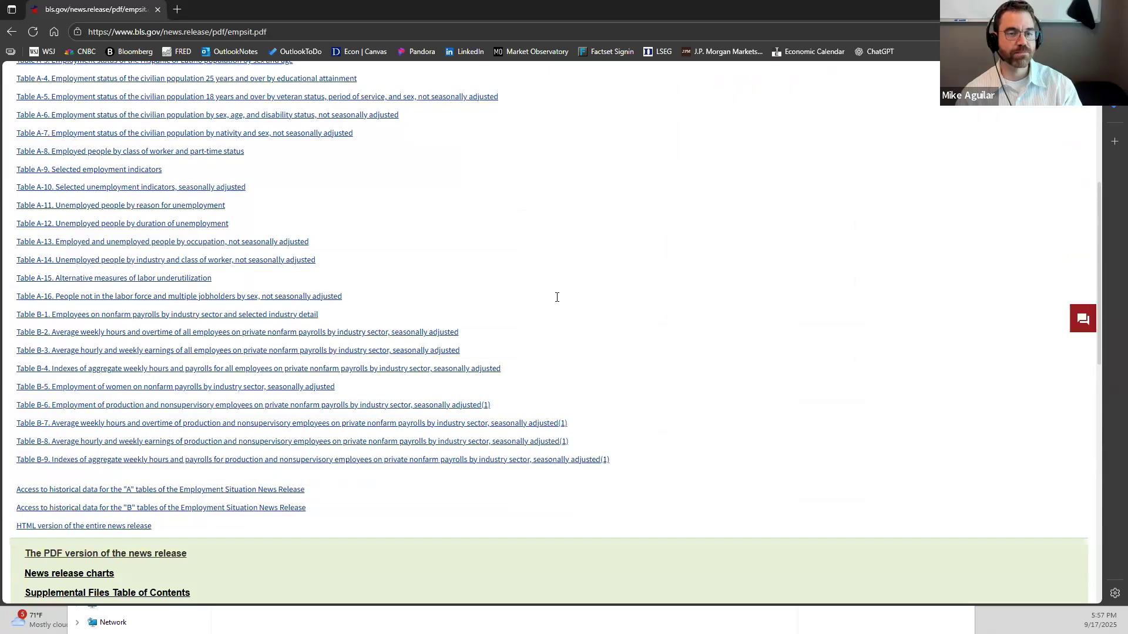
- Find Summary table B, Establishment data, in the PDF and select the August 2025 over-the-month change for total nonfarm
{"action": "scroll", "coordinate": [634, 293], "scroll_direction": "up", "scroll_amount": 1, "text": "ctrl"}
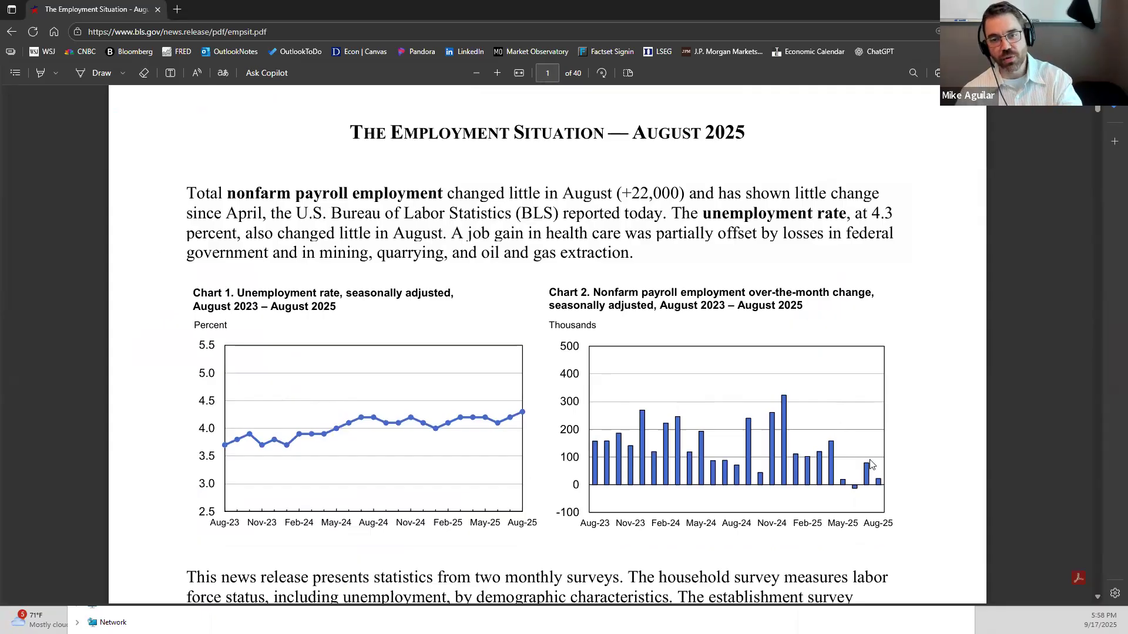
{"action": "scroll", "coordinate": [688, 345], "scroll_direction": "down", "scroll_amount": 15}
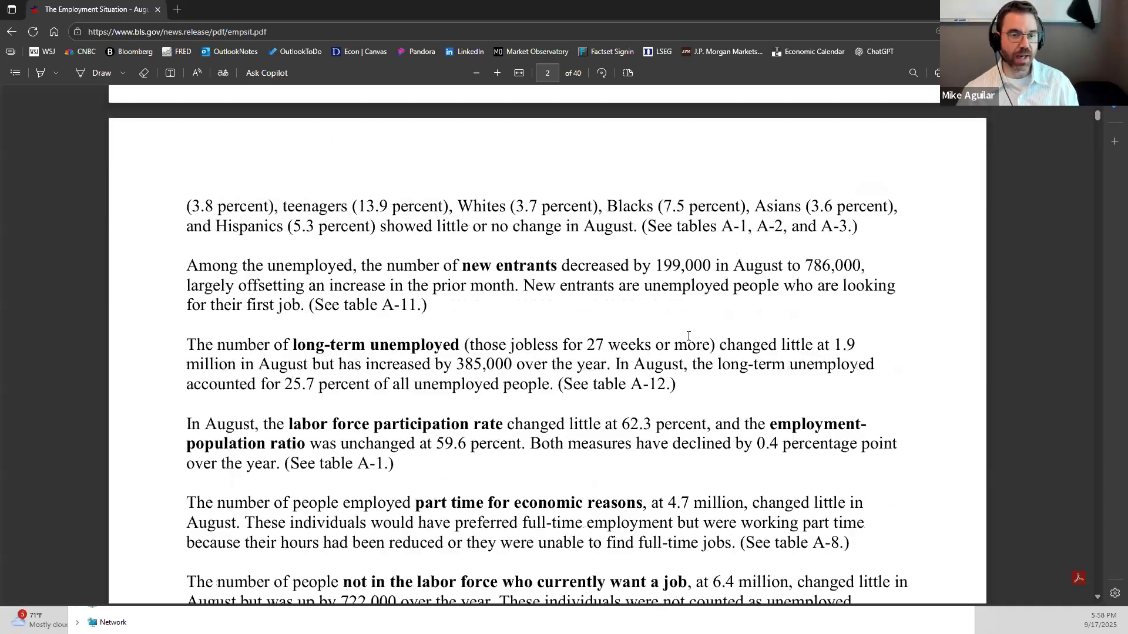
{"action": "scroll", "coordinate": [689, 336], "scroll_direction": "down", "scroll_amount": 20}
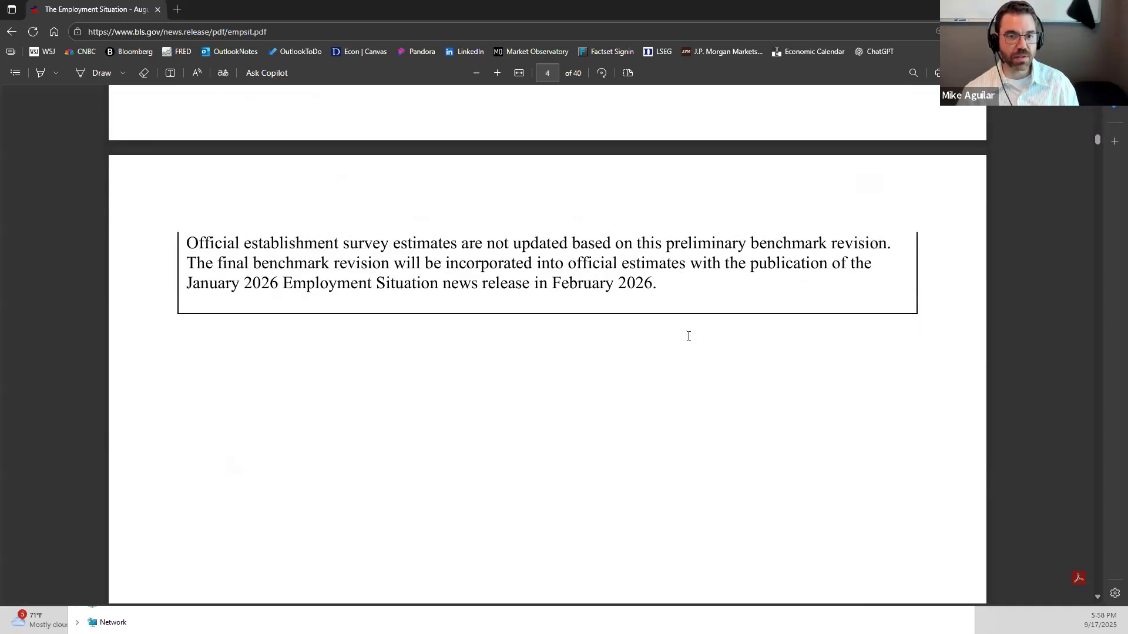
{"action": "scroll", "coordinate": [688, 336], "scroll_direction": "down", "scroll_amount": 8}
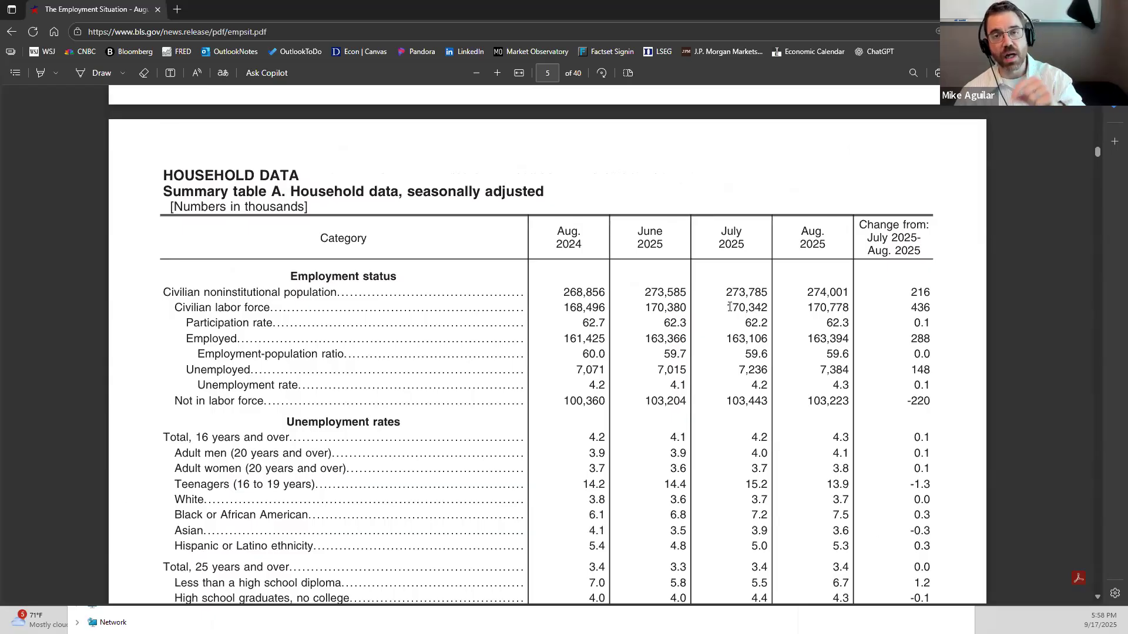
{"action": "scroll", "coordinate": [729, 306], "scroll_direction": "down", "scroll_amount": 10}
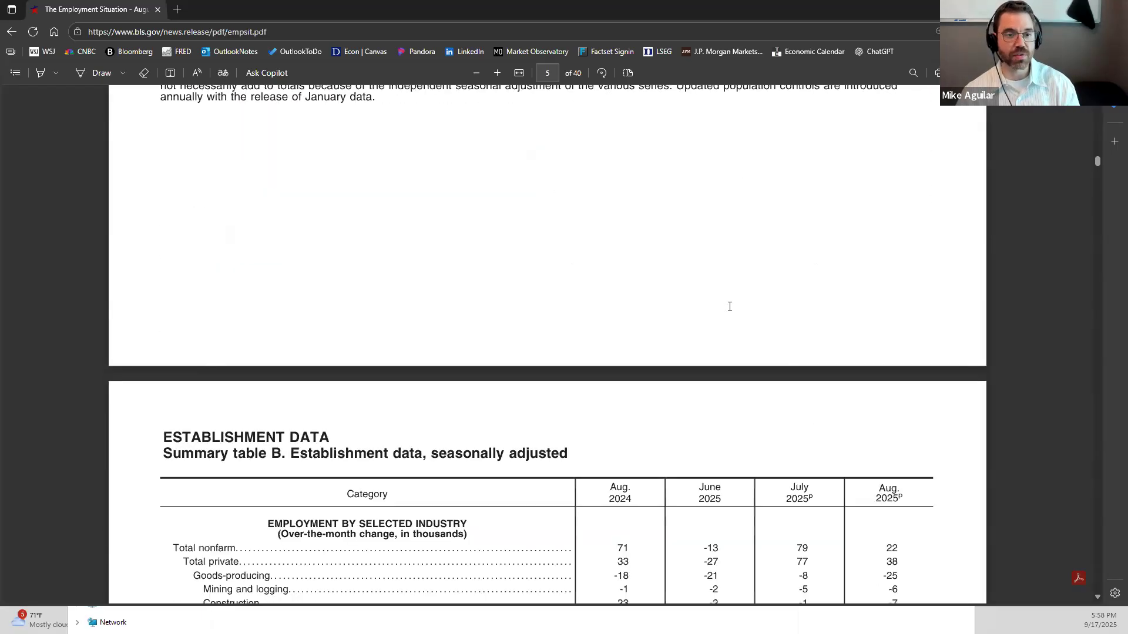
{"action": "scroll", "coordinate": [729, 306], "scroll_direction": "down", "scroll_amount": 2}
{"action": "scroll", "coordinate": [729, 307], "scroll_direction": "up", "scroll_amount": 1}
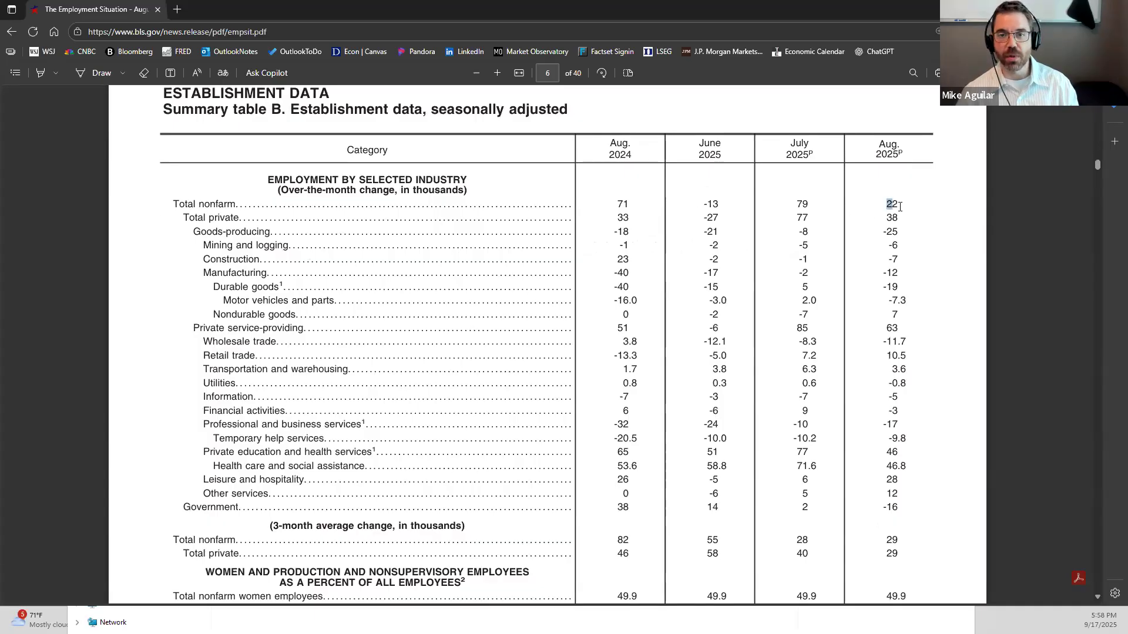
{"action": "left_click_drag", "start_coordinate": [886, 204], "coordinate": [903, 210]}
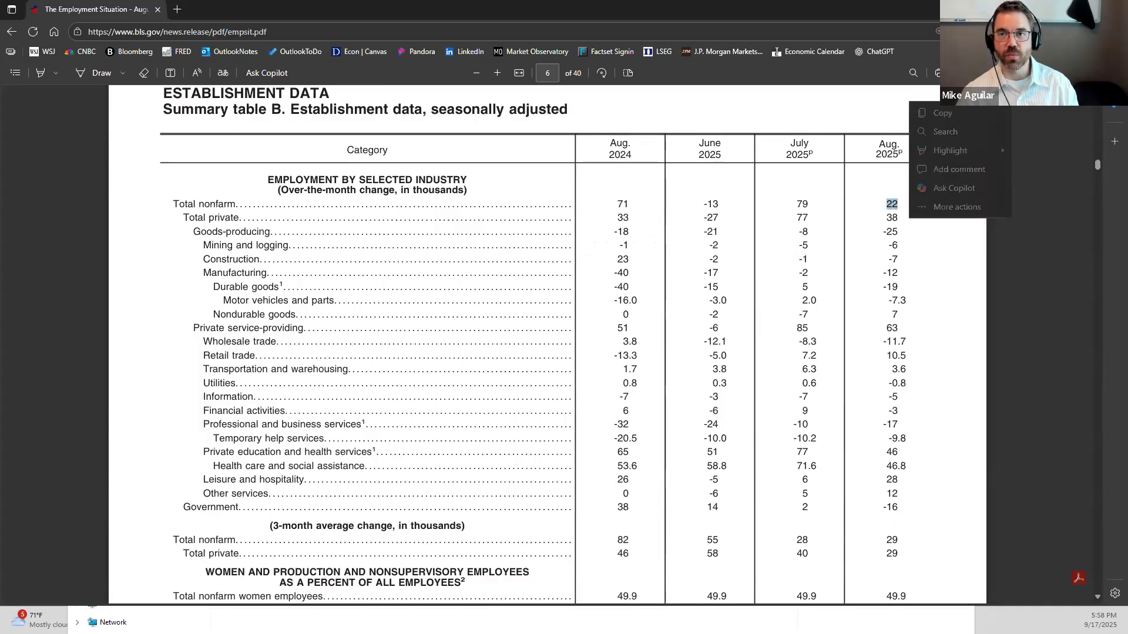
- Switch to the Excel workbook and move the Employment Situation picture slightly lower on the Q1 sheet
{"action": "key", "text": "alt+Tab"}
{"action": "left_click", "coordinate": [752, 365]}
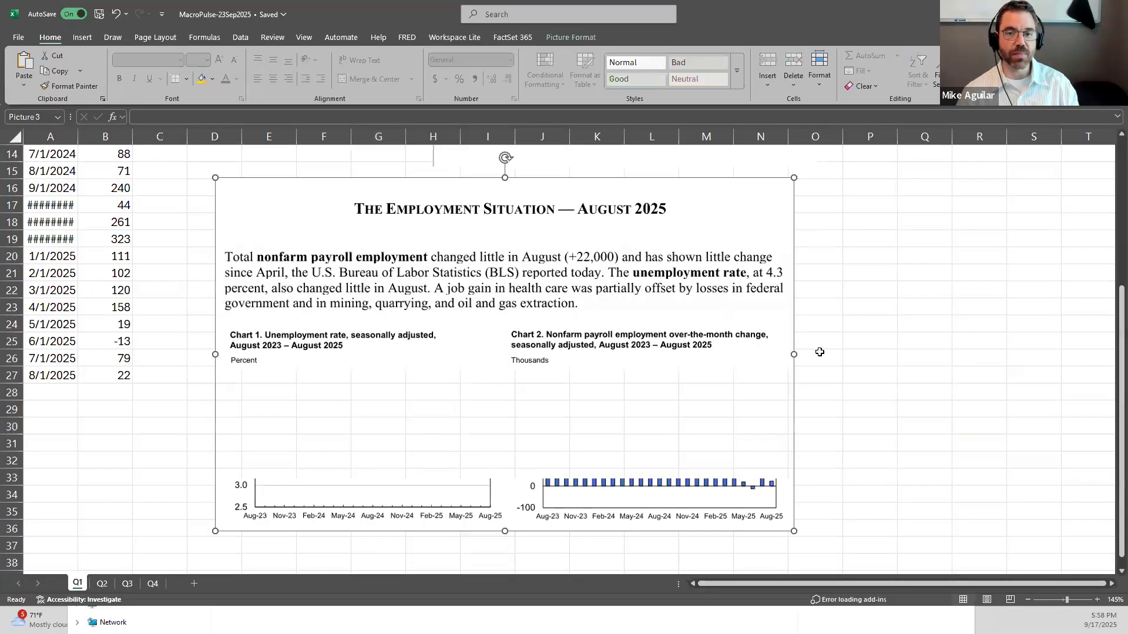
{"action": "scroll", "coordinate": [838, 346], "scroll_direction": "up", "scroll_amount": 1}
{"action": "scroll", "coordinate": [838, 346], "scroll_direction": "up", "scroll_amount": 4}
{"action": "left_click_drag", "start_coordinate": [320, 427], "coordinate": [297, 488]}
{"action": "left_click", "coordinate": [276, 356]}
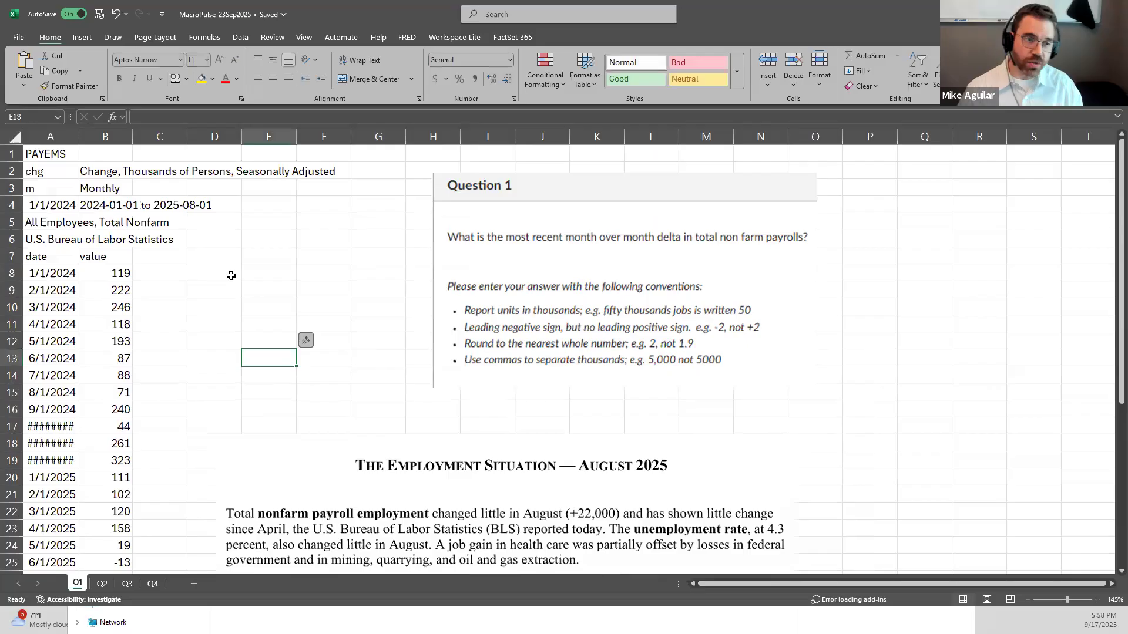
- Widen column A so all the dates display in full, and select the PAYEMS series code in A1
{"action": "double_click", "coordinate": [78, 136]}
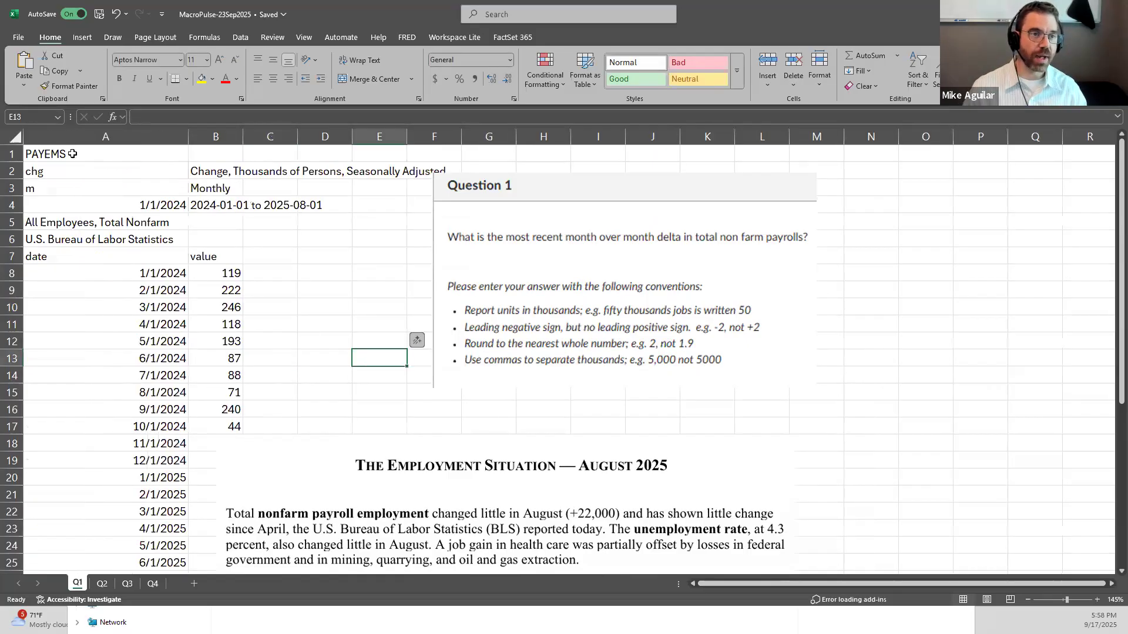
{"action": "left_click_drag", "start_coordinate": [188, 136], "coordinate": [145, 136]}
{"action": "left_click", "coordinate": [86, 155]}
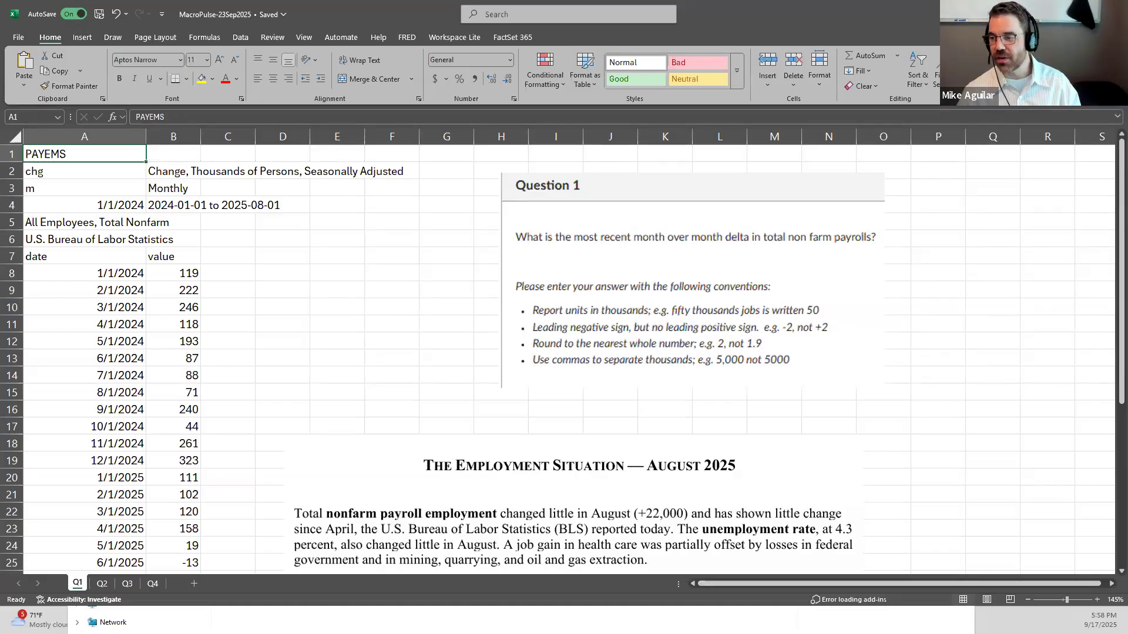
- Switch to the browser, open FRED in a new tab and search its data for "non farm payrolls"
{"action": "key", "text": "alt+Tab"}
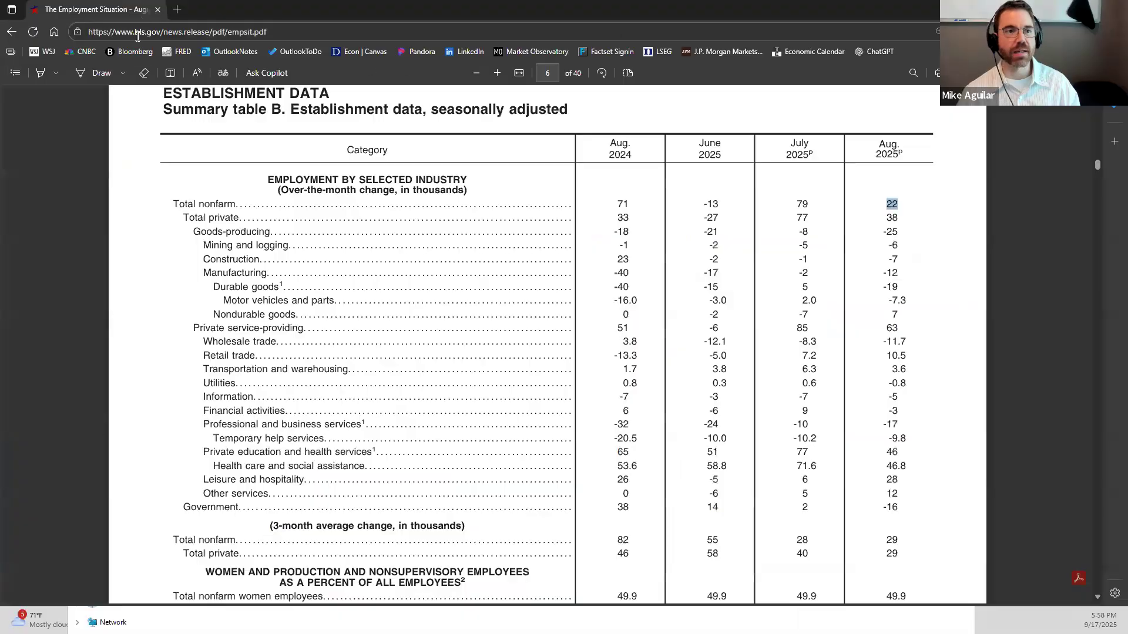
{"action": "left_click", "coordinate": [176, 9]}
{"action": "left_click", "coordinate": [178, 52]}
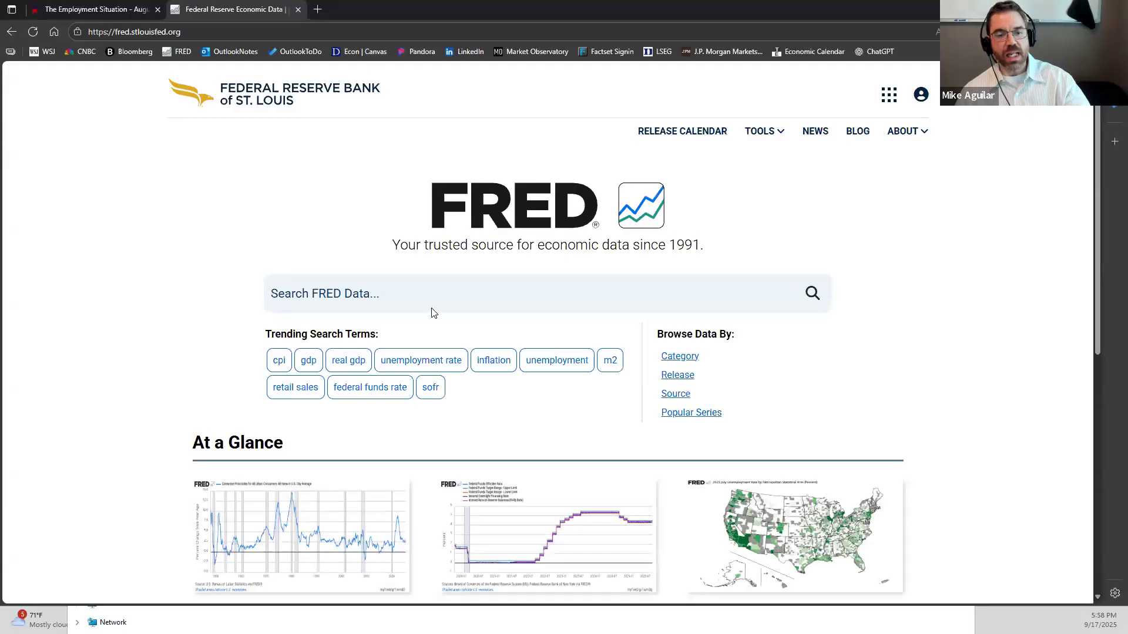
{"action": "left_click", "coordinate": [711, 303]}
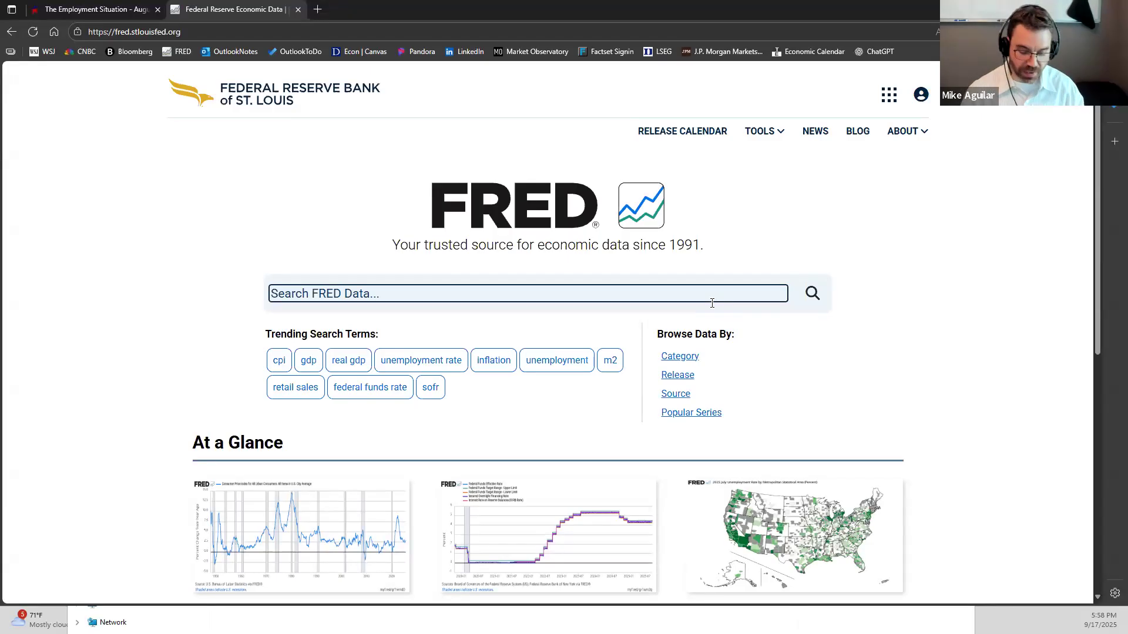
{"action": "type", "text": "non farm "}
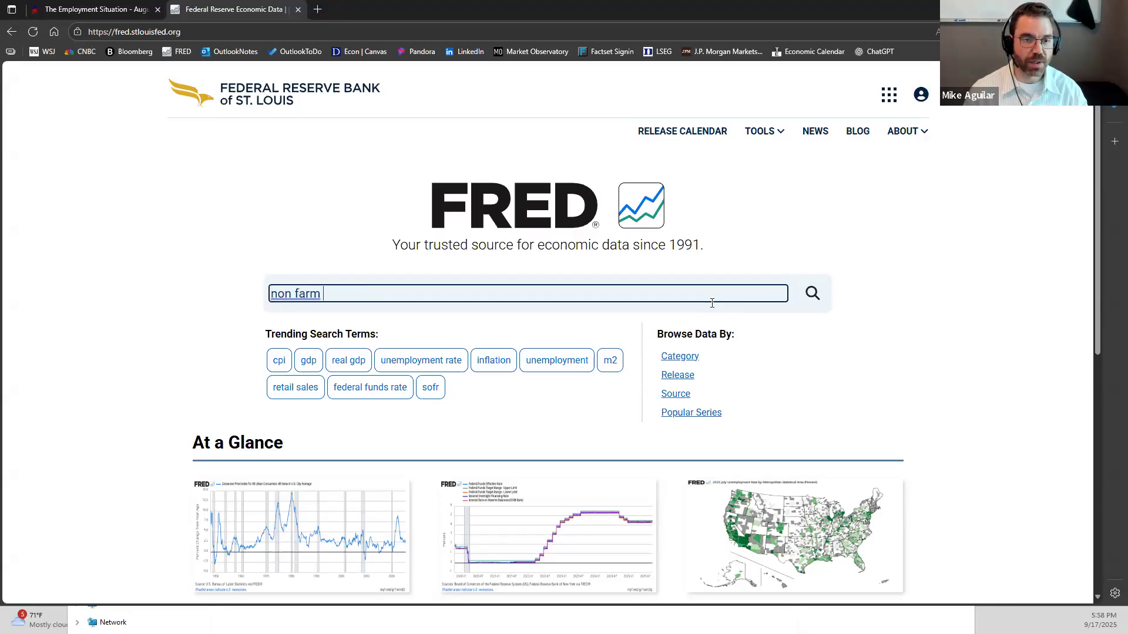
{"action": "type", "text": "payrolls"}
{"action": "key", "text": "Return"}
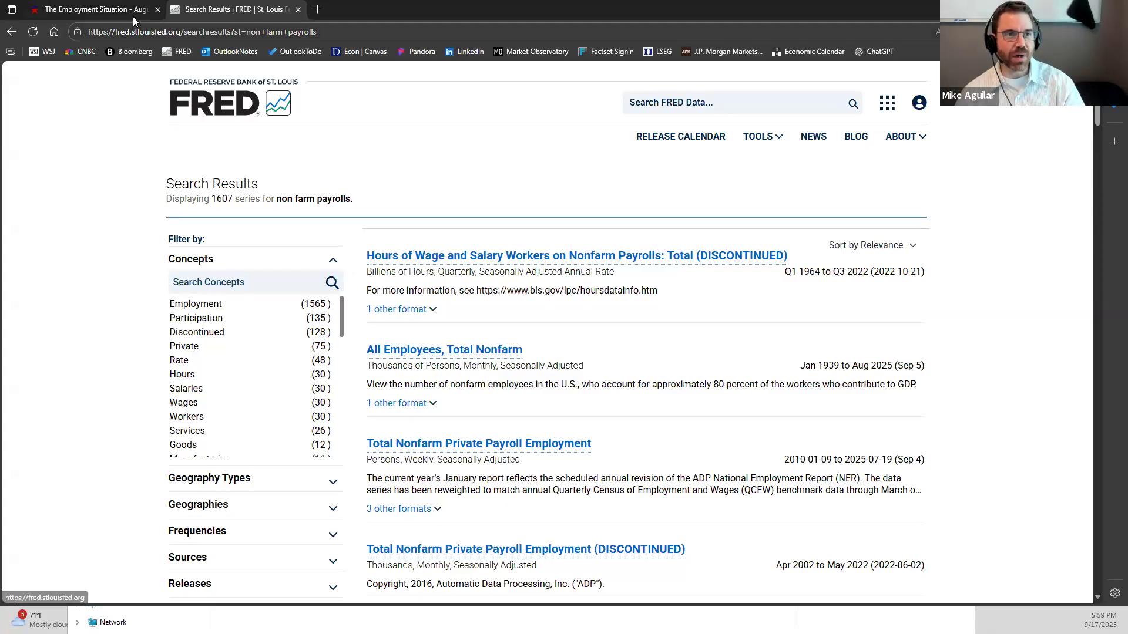
- Browse FRED's list of releases in a separate tab and open the Employment Situation release from page 2
{"action": "key", "text": "ctrl+shift+Tab"}
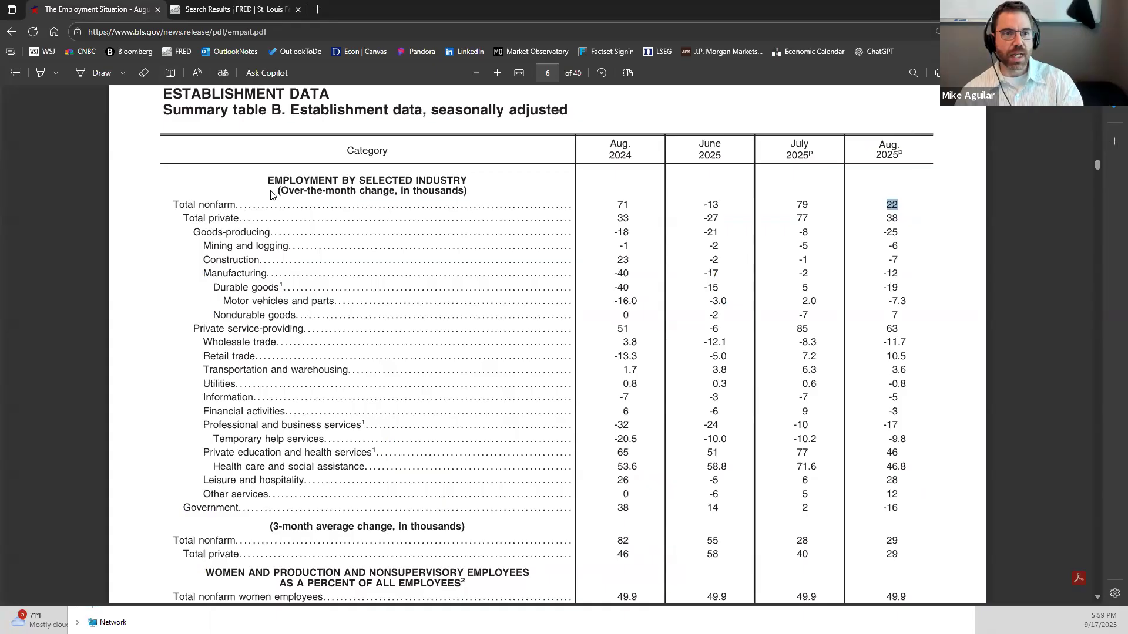
{"action": "left_click", "coordinate": [249, 14]}
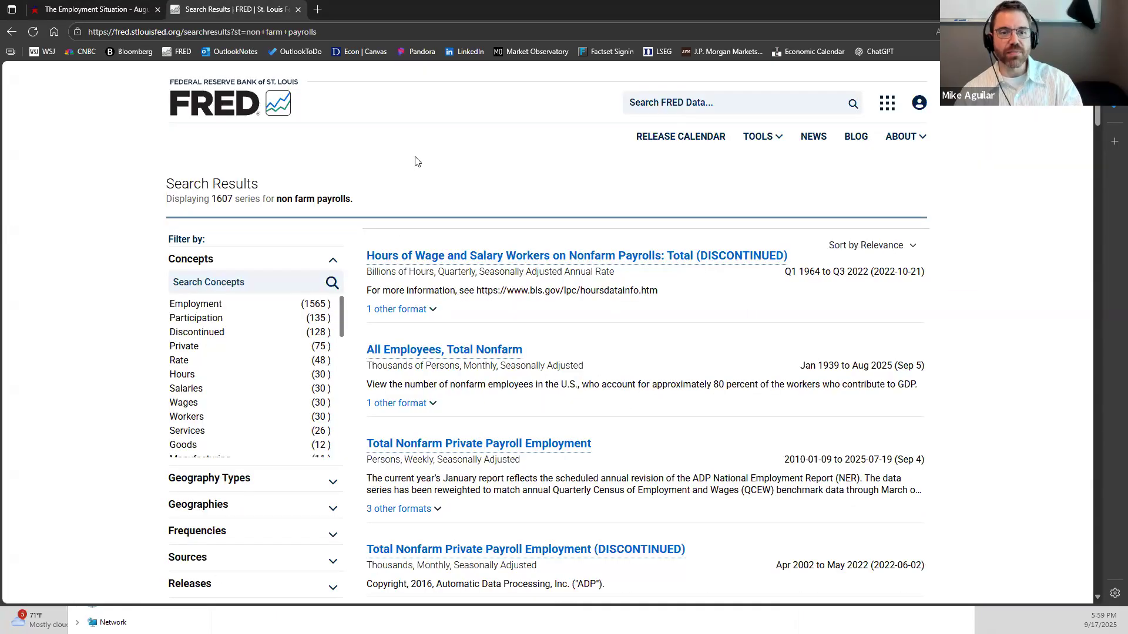
{"action": "left_click", "coordinate": [241, 111]}
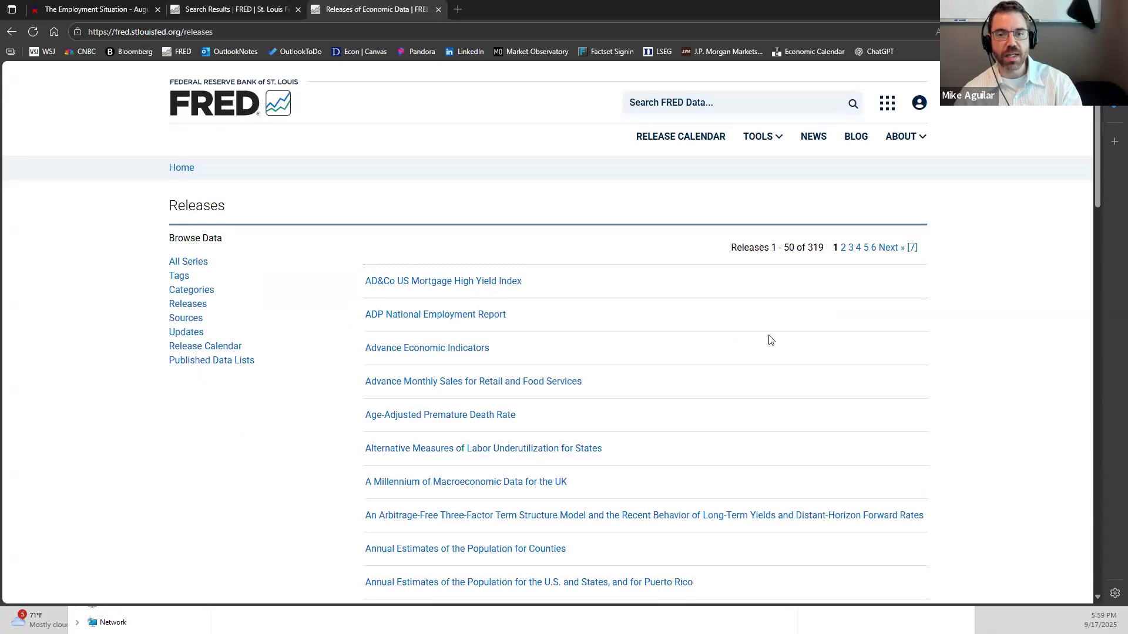
{"action": "left_click", "coordinate": [891, 249]}
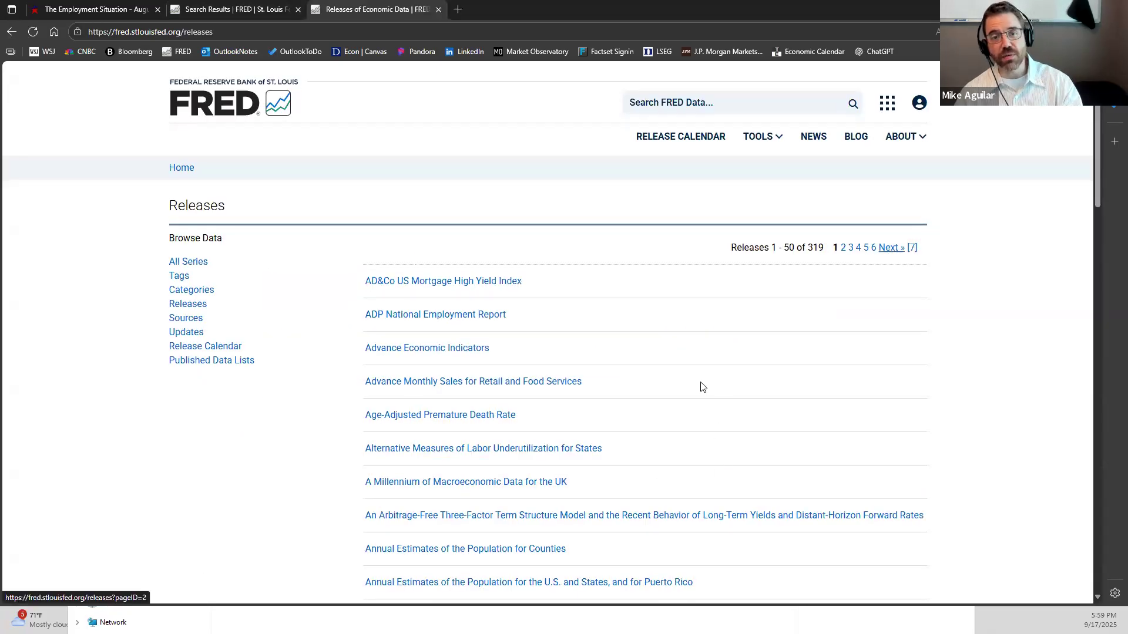
{"action": "scroll", "coordinate": [675, 409], "scroll_direction": "down", "scroll_amount": 1}
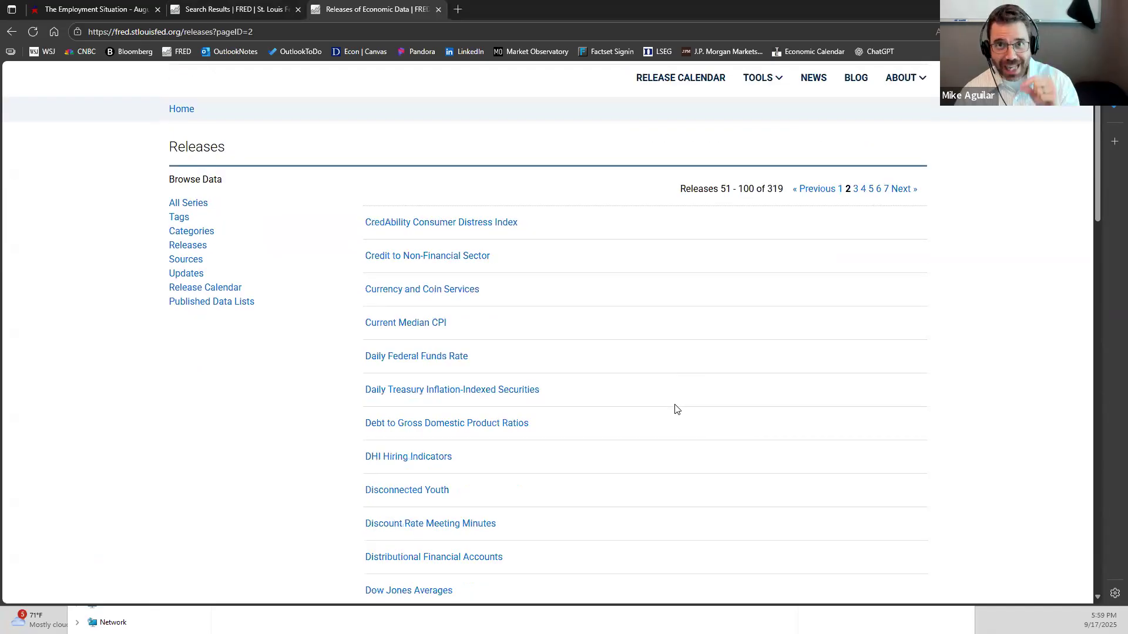
{"action": "scroll", "coordinate": [675, 409], "scroll_direction": "down", "scroll_amount": 5}
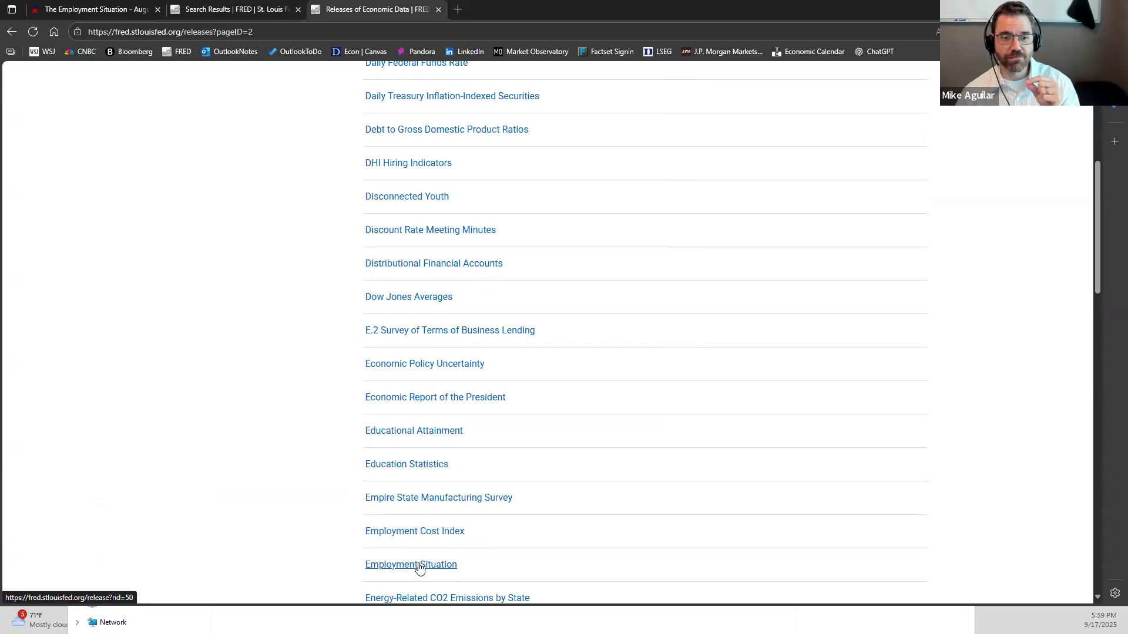
{"action": "left_click", "coordinate": [419, 567]}
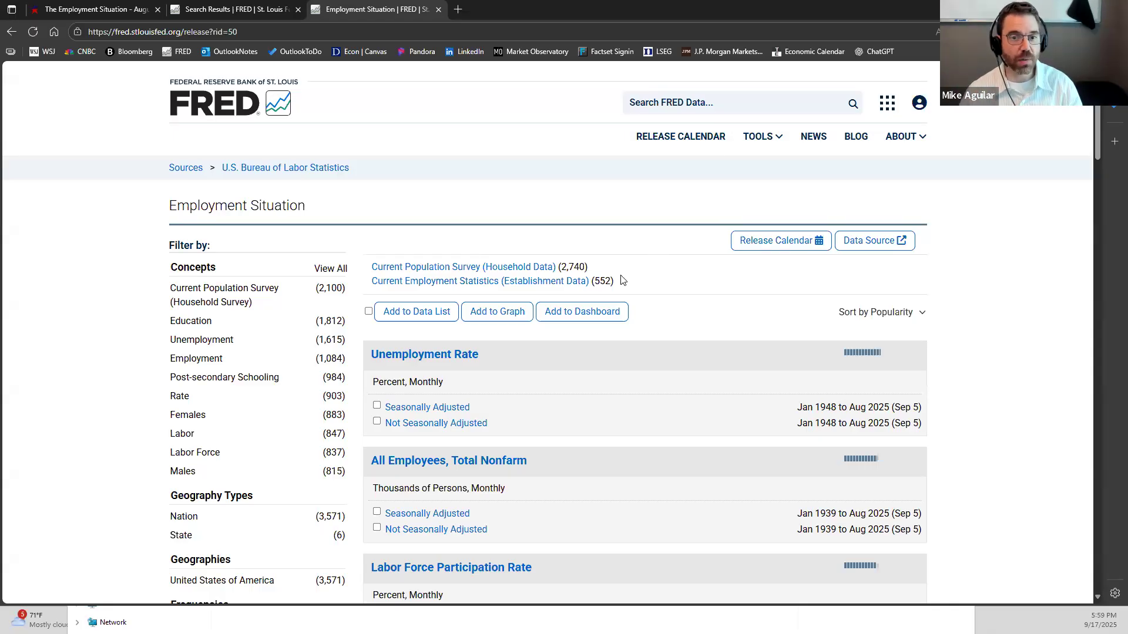
- Open the seasonally adjusted Table B-1 on nonfarm payroll employees within the release's Current Employment Statistics (Establishment Data)
{"action": "left_click", "coordinate": [585, 283]}
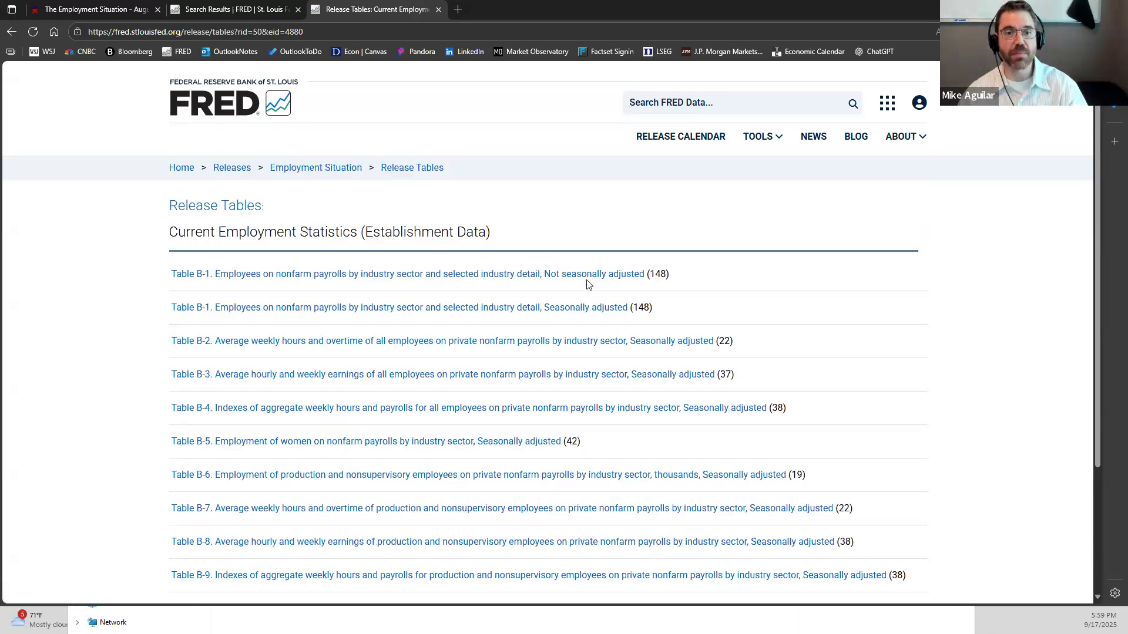
{"action": "left_click", "coordinate": [595, 313]}
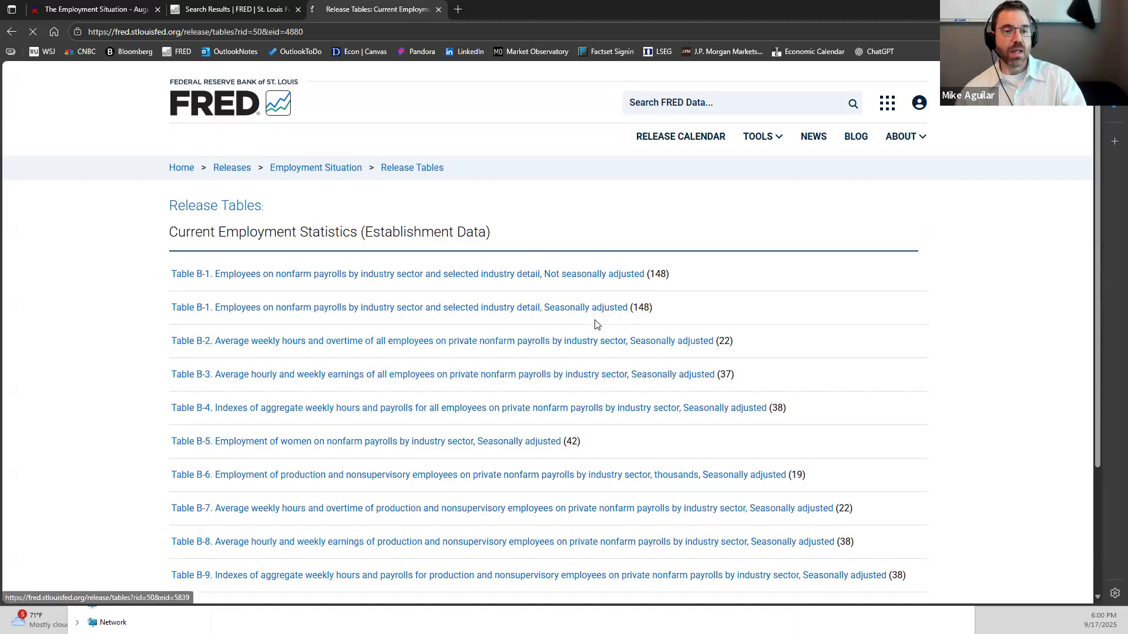
{"action": "scroll", "coordinate": [303, 368], "scroll_direction": "down", "scroll_amount": 1}
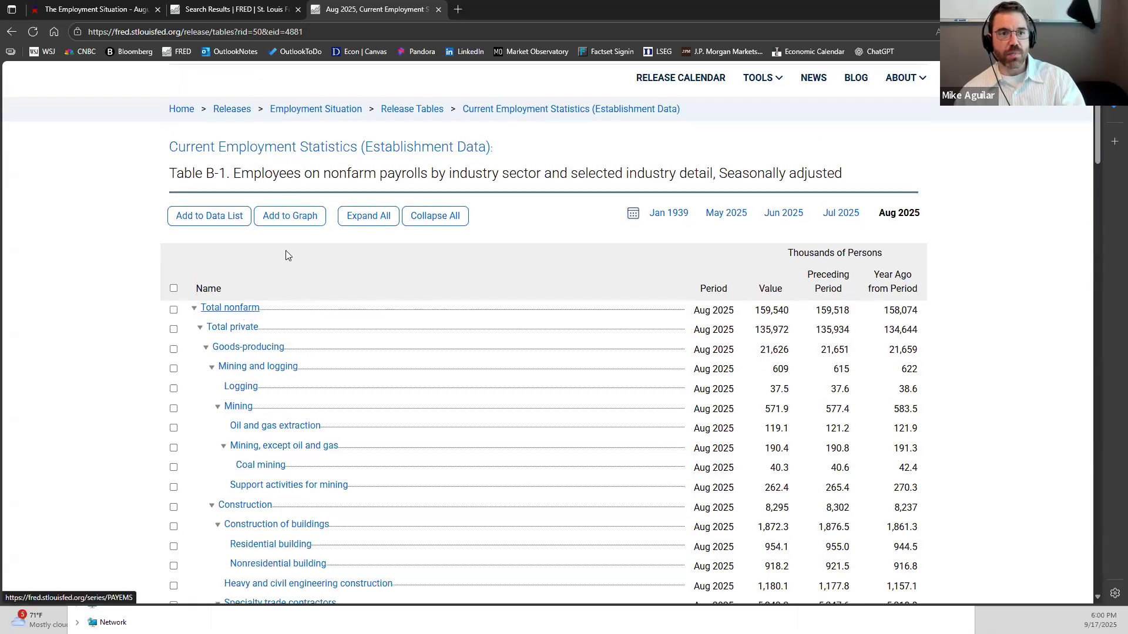
- Compare the industry breakdown in the BLS PDF's Summary table B with FRED's Table B-1
{"action": "left_click", "coordinate": [121, 9]}
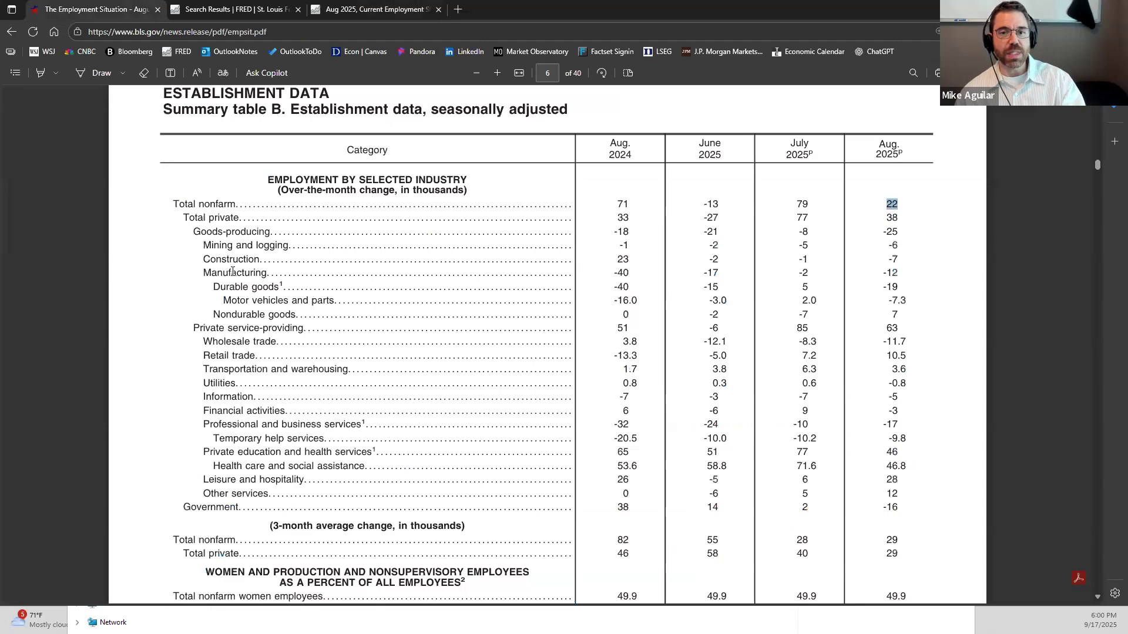
{"action": "left_click", "coordinate": [250, 258]}
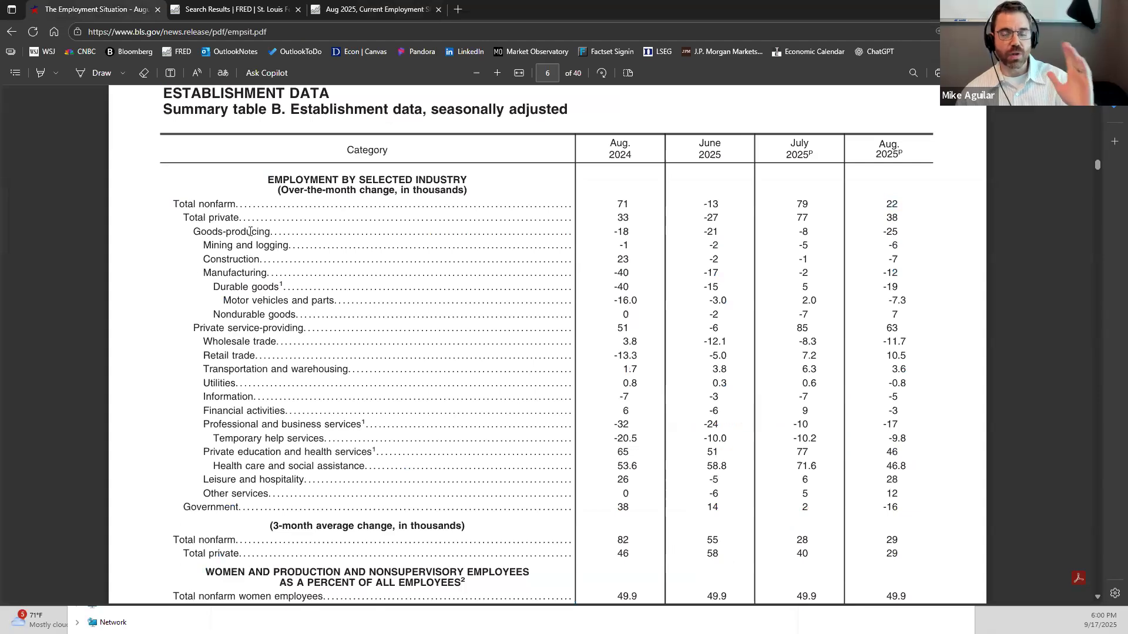
{"action": "left_click", "coordinate": [353, 13]}
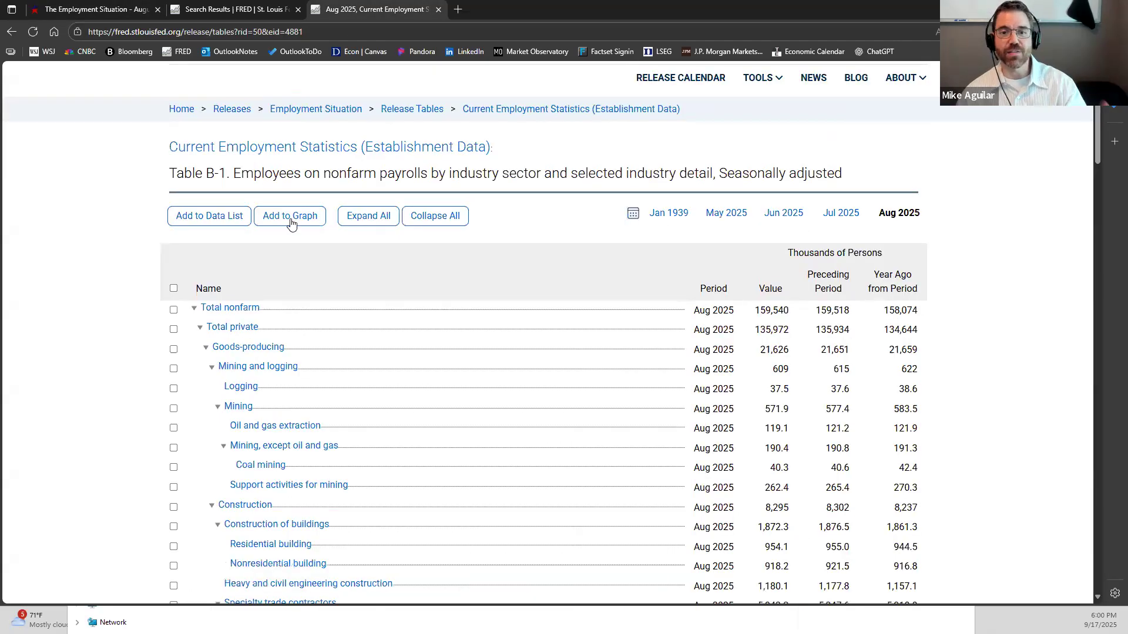
- Open the Total nonfarm series from Table B-1 on FRED, and switch to the Q1 sheet of the Excel workbook
{"action": "left_click", "coordinate": [236, 312]}
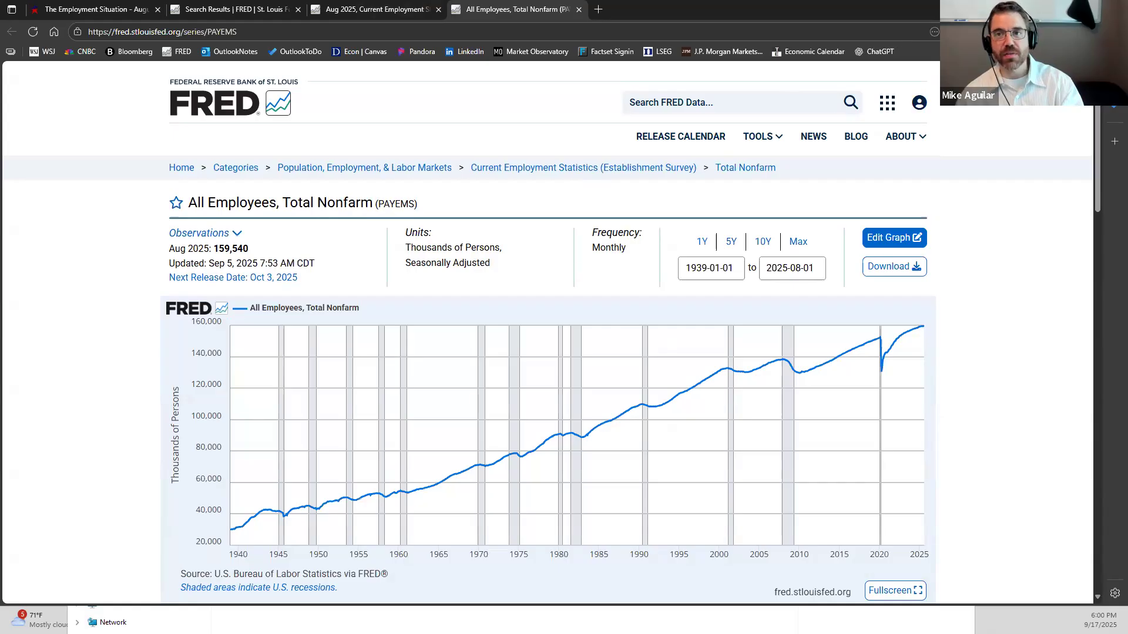
{"action": "key", "text": "alt+Tab"}
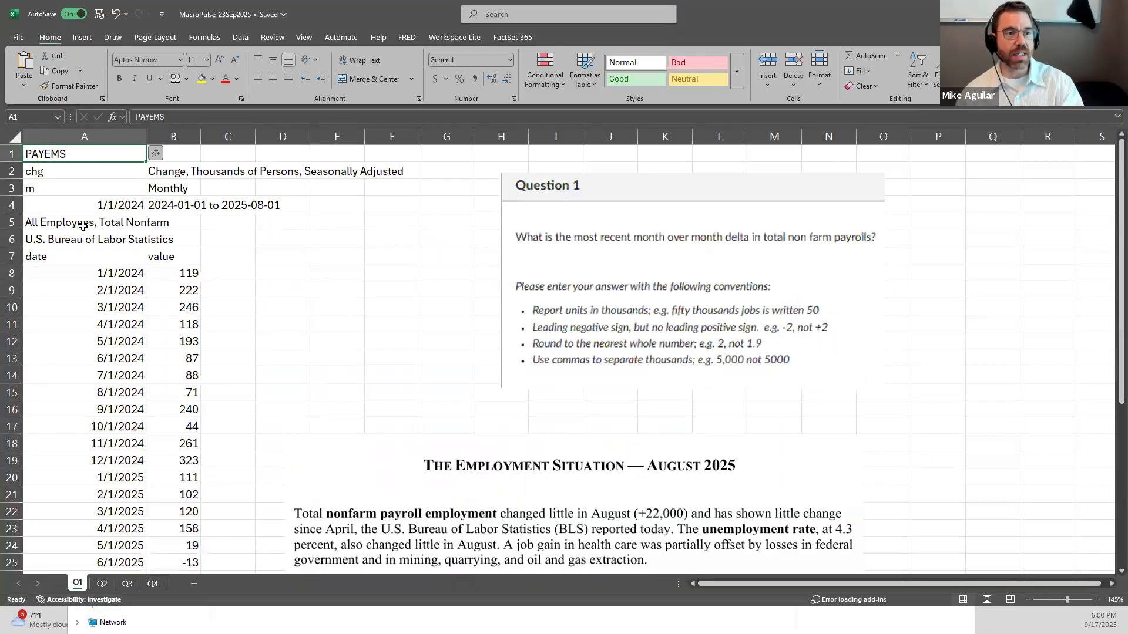
- Look up the chg code from A2 in the FRED add-in's list of data manipulations and close the list
{"action": "left_click", "coordinate": [82, 180]}
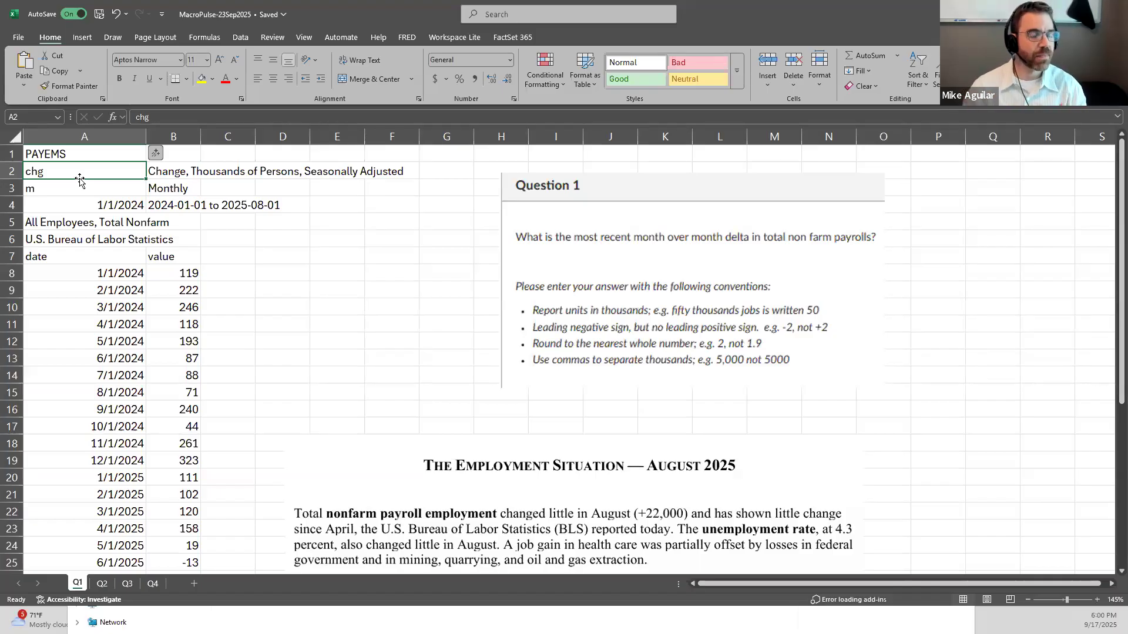
{"action": "left_click", "coordinate": [410, 39]}
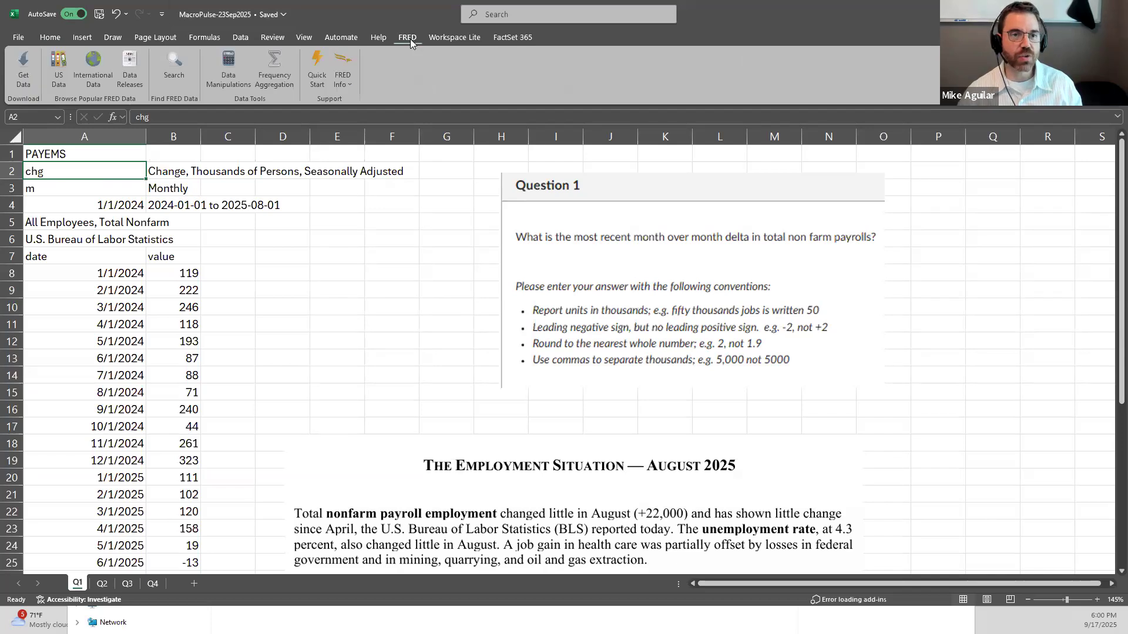
{"action": "left_click", "coordinate": [221, 62]}
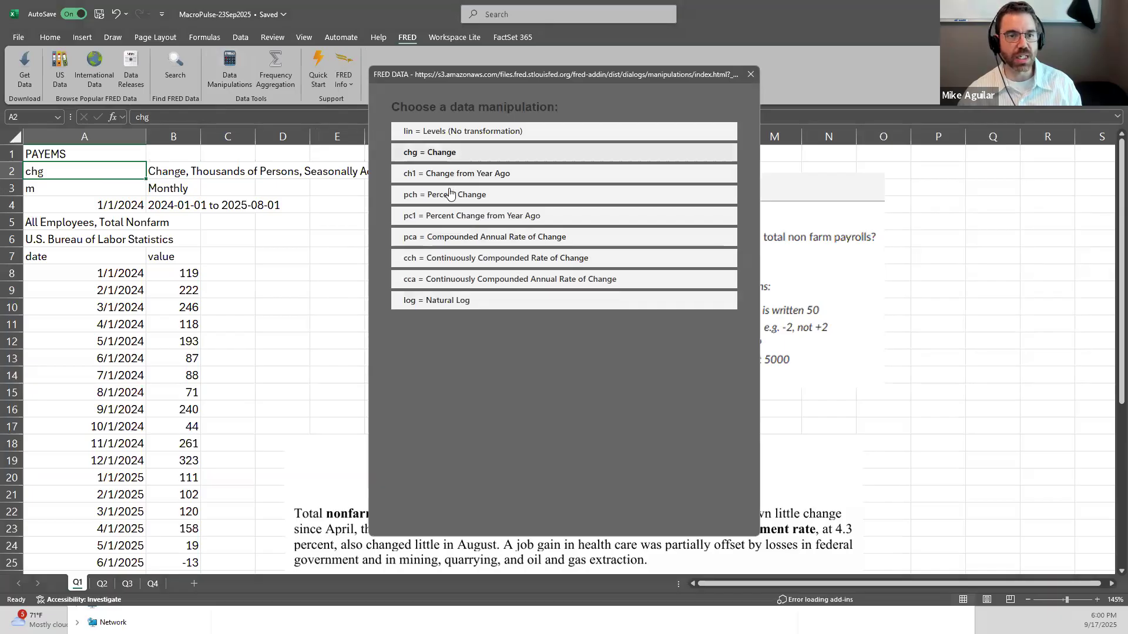
{"action": "left_click", "coordinate": [750, 75]}
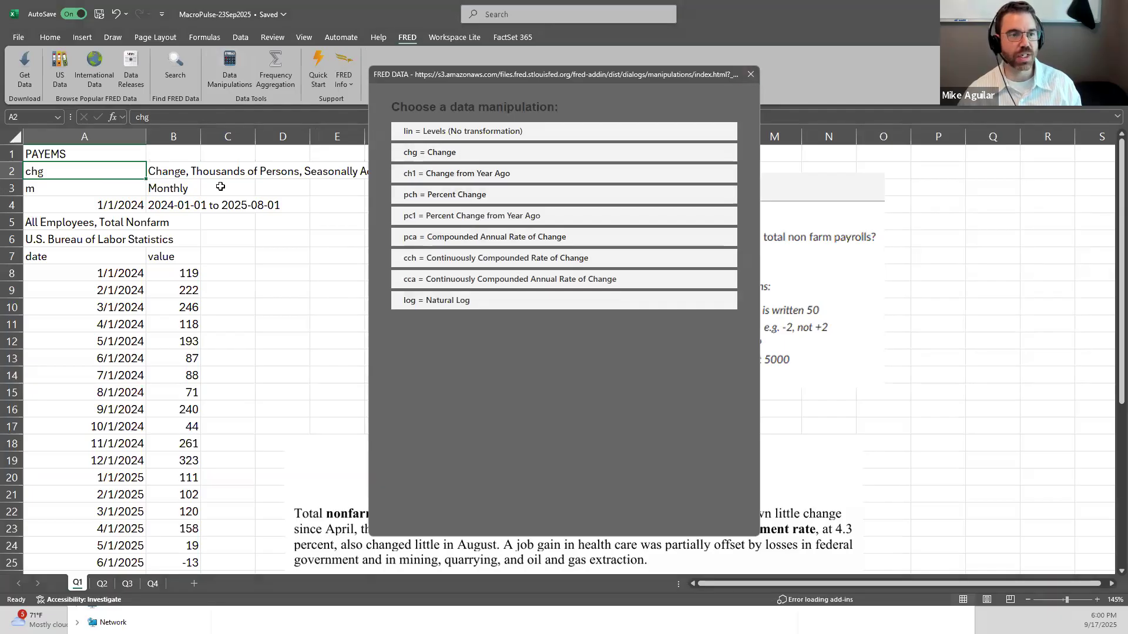
- Check the frequency and start date cells of the PAYEMS download on Q1 and its most recent monthly change
{"action": "left_click", "coordinate": [109, 188]}
{"action": "key", "text": "Down"}
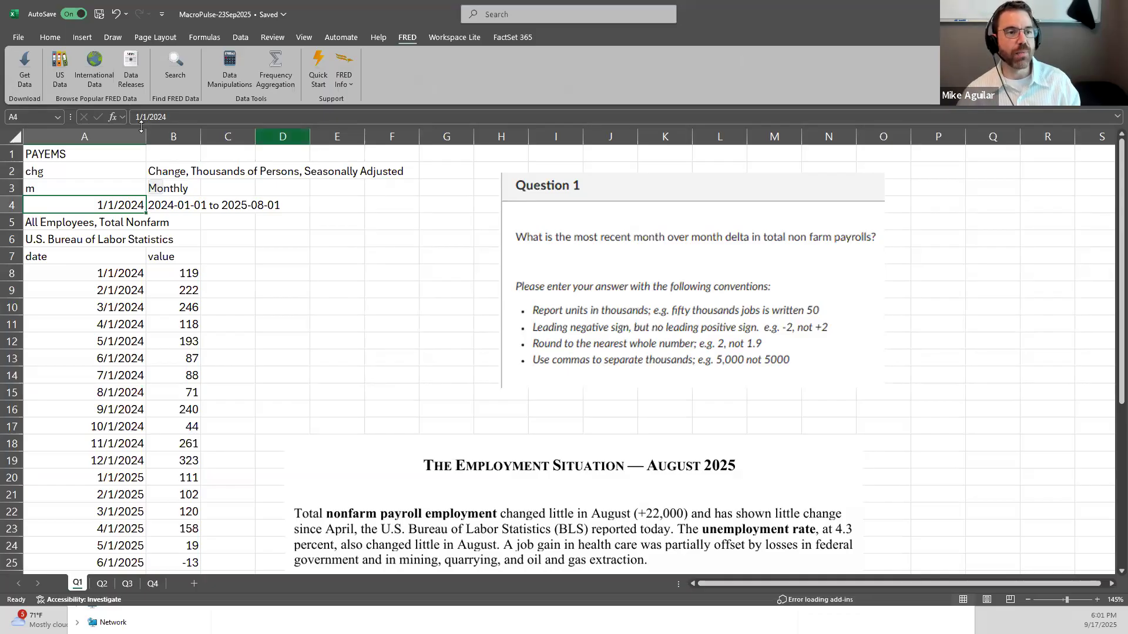
{"action": "scroll", "coordinate": [167, 353], "scroll_direction": "down", "scroll_amount": 2}
{"action": "scroll", "coordinate": [167, 353], "scroll_direction": "down", "scroll_amount": 1}
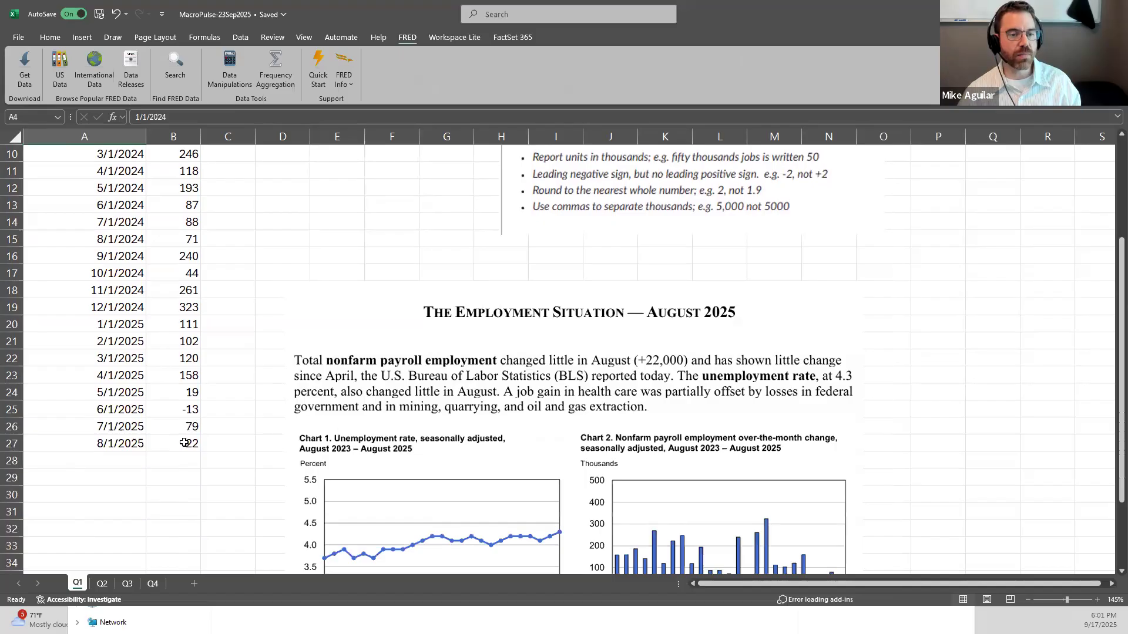
{"action": "key", "text": "ctrl+End"}
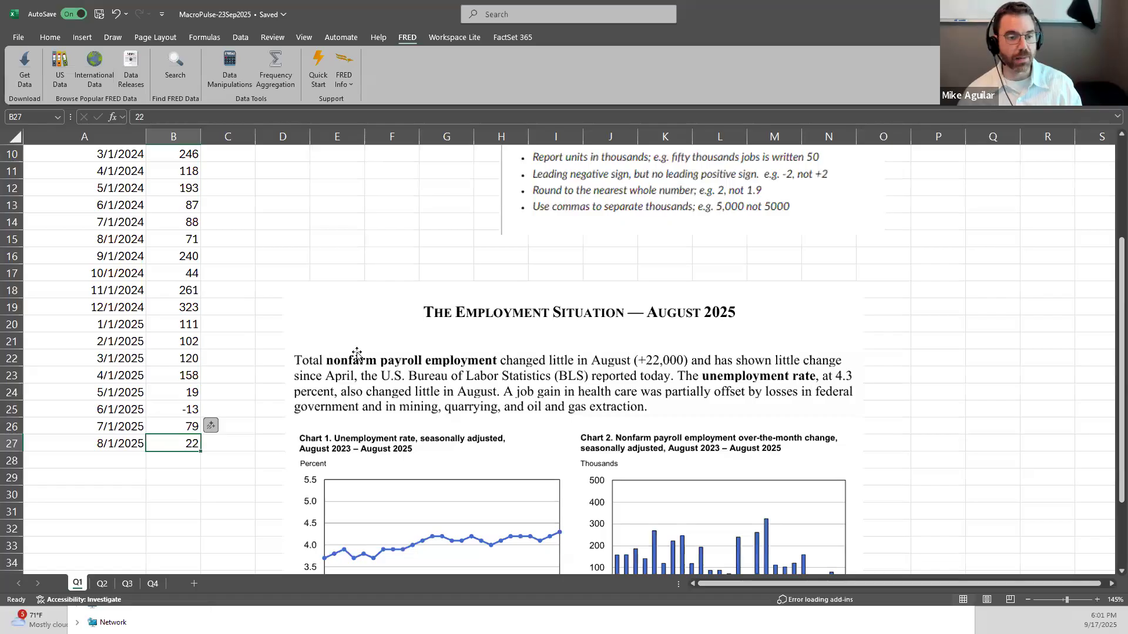
{"action": "scroll", "coordinate": [356, 353], "scroll_direction": "up", "scroll_amount": 3}
- On the Q2 sheet, widen column A enough to show the full dates, and check the series parameters in A1 to A4
{"action": "left_click", "coordinate": [102, 584]}
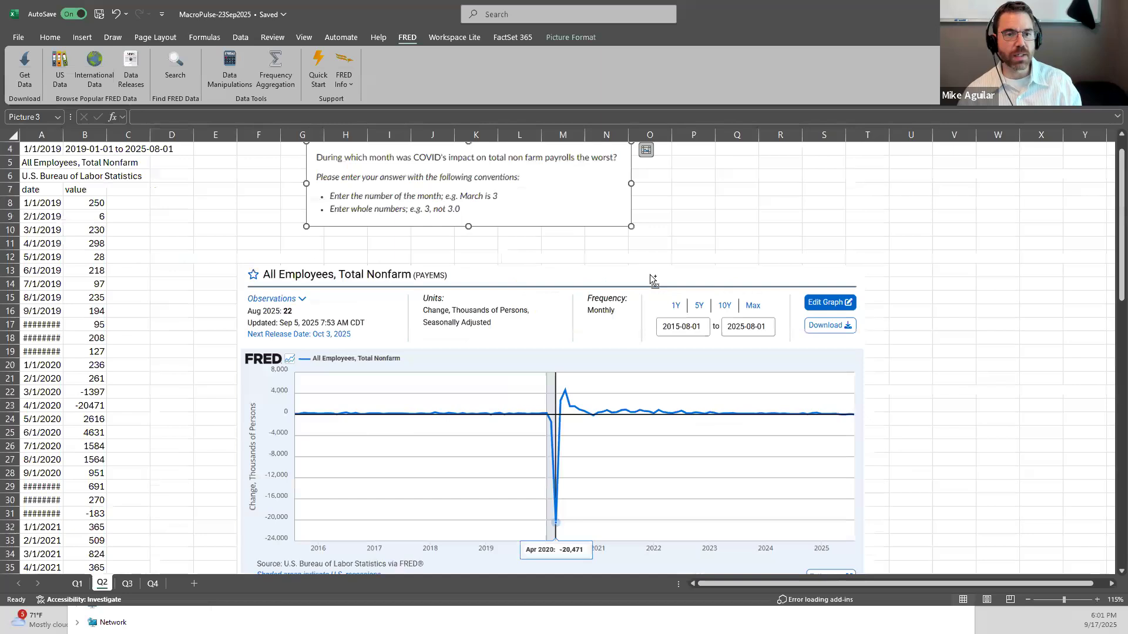
{"action": "scroll", "coordinate": [651, 276], "scroll_direction": "up", "scroll_amount": 2}
{"action": "scroll", "coordinate": [664, 279], "scroll_direction": "up", "scroll_amount": 2}
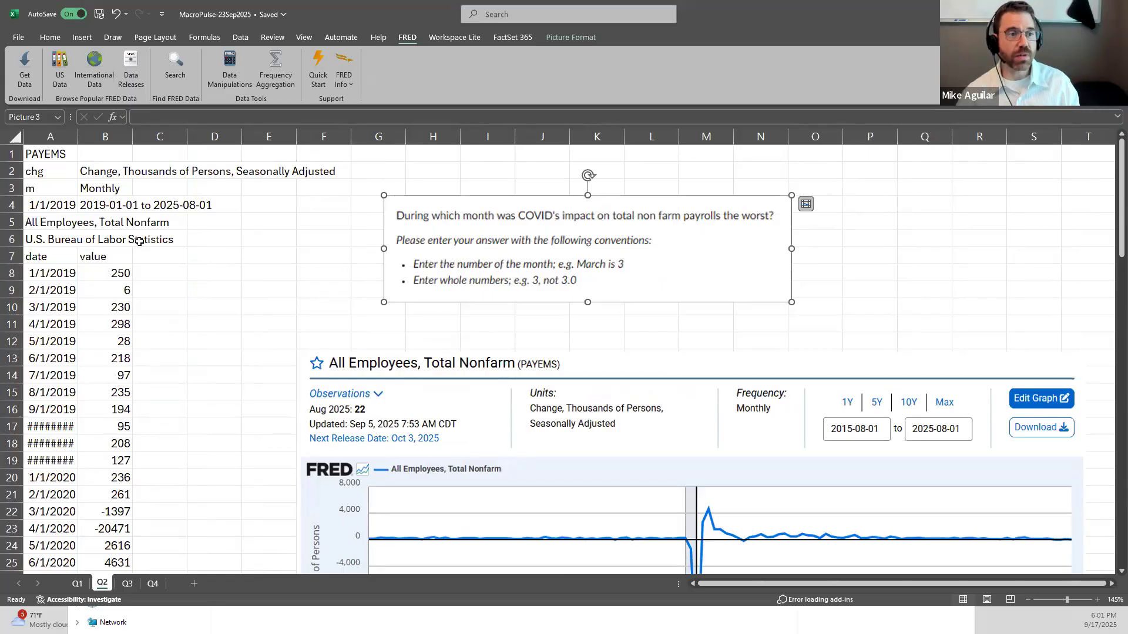
{"action": "left_click", "coordinate": [64, 154]}
{"action": "left_click_drag", "start_coordinate": [78, 136], "coordinate": [88, 136]}
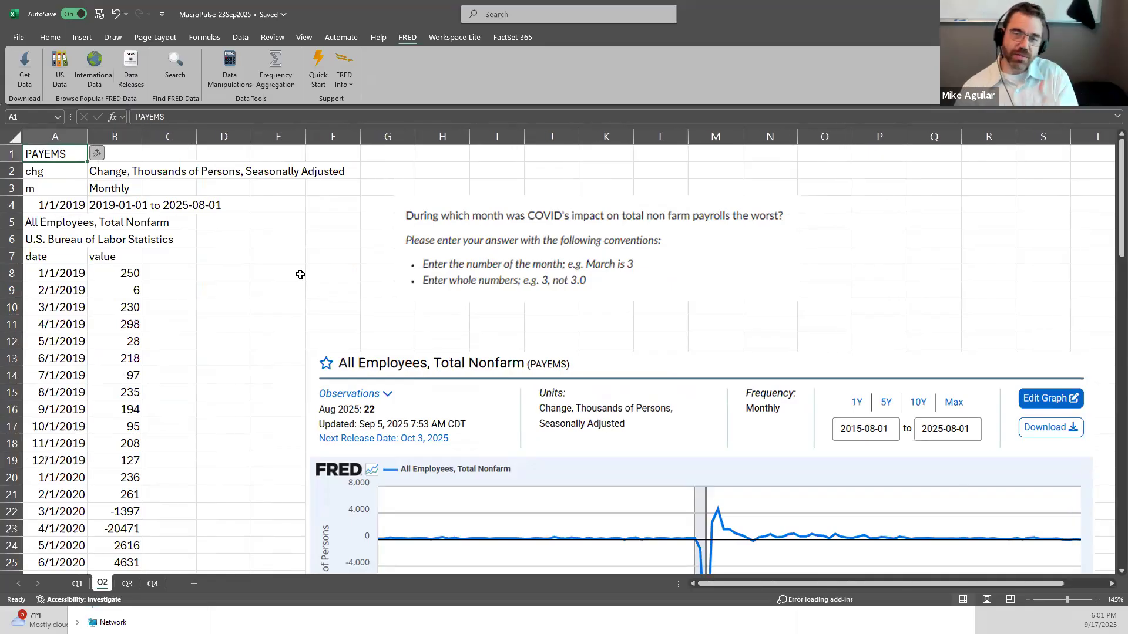
{"action": "key", "text": "Down"}
{"action": "key", "text": "Down"}
{"action": "key", "text": "Down"}
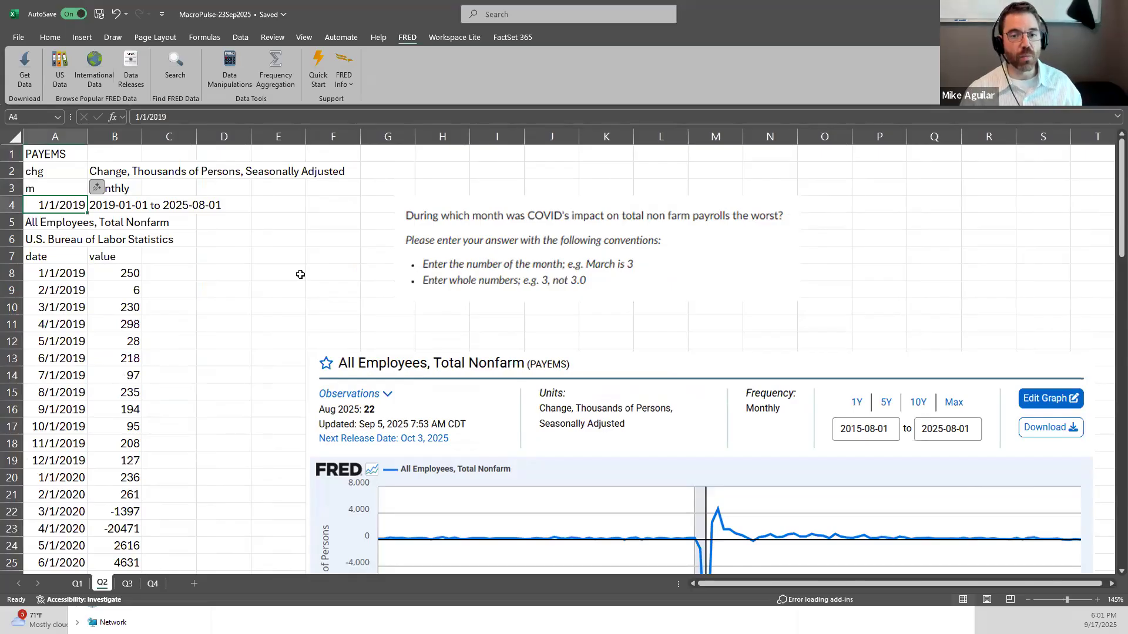
- Move the FRED chart picture on Q2 down about three rows and select the 4/1/2020 payroll change in B23
{"action": "scroll", "coordinate": [198, 299], "scroll_direction": "down", "scroll_amount": 2}
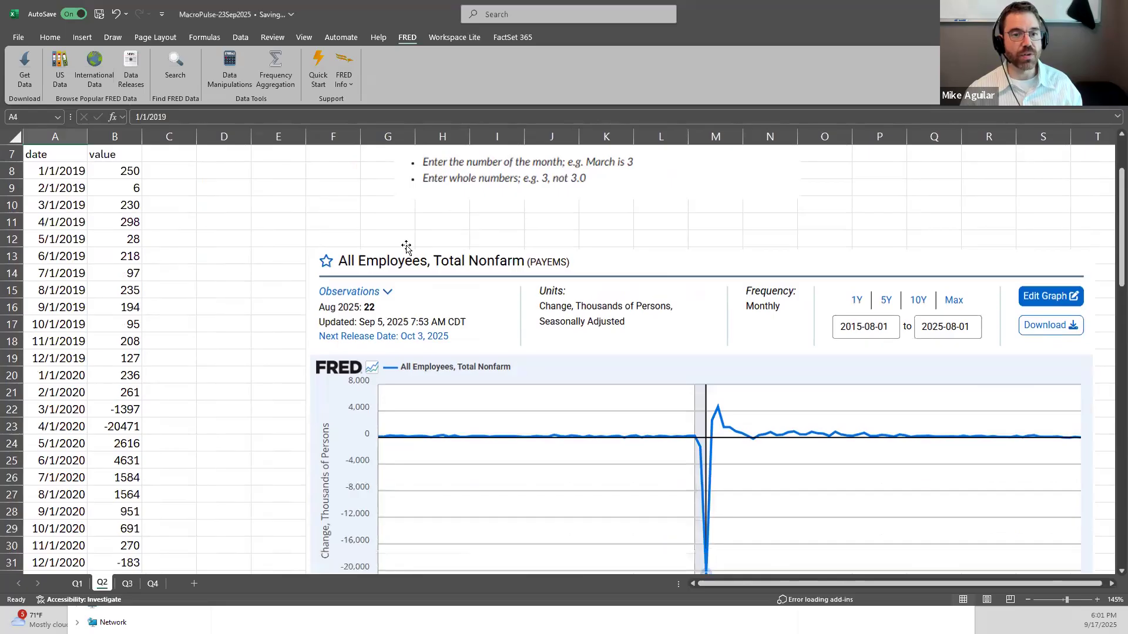
{"action": "left_click_drag", "start_coordinate": [408, 286], "coordinate": [407, 298]}
{"action": "scroll", "coordinate": [405, 295], "scroll_direction": "up", "scroll_amount": 2}
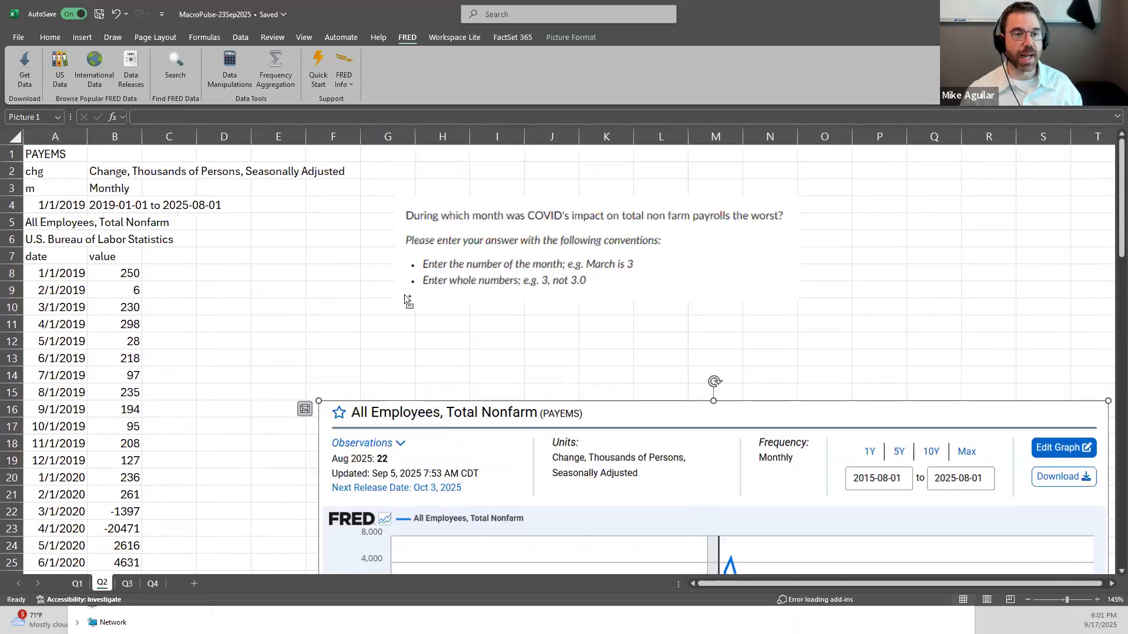
{"action": "scroll", "coordinate": [404, 294], "scroll_direction": "down", "scroll_amount": 1}
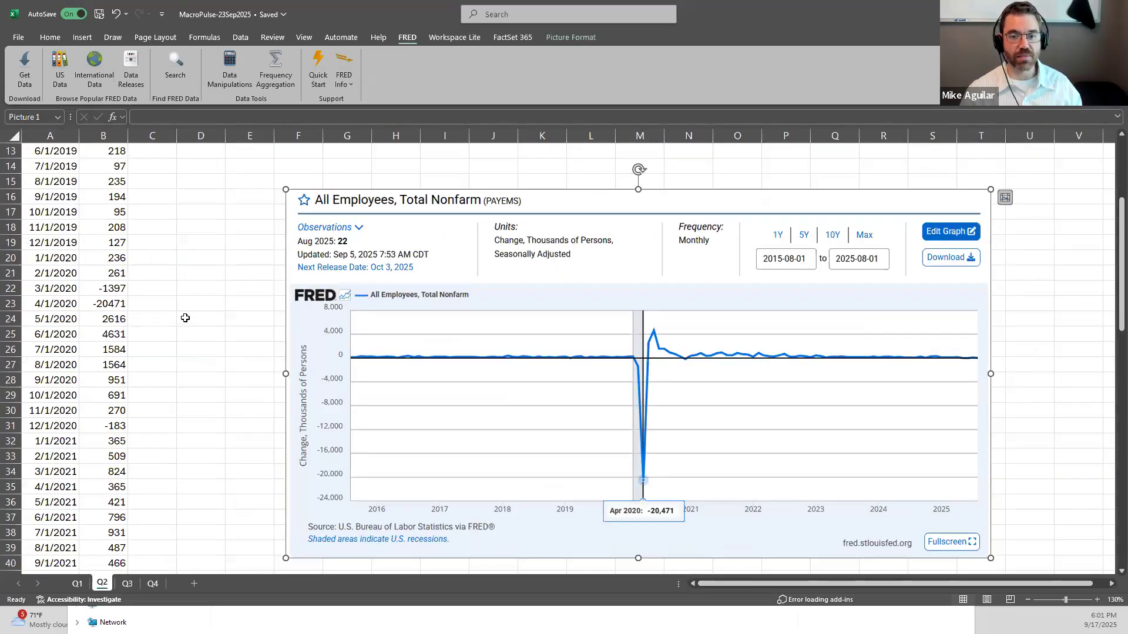
{"action": "left_click", "coordinate": [104, 302]}
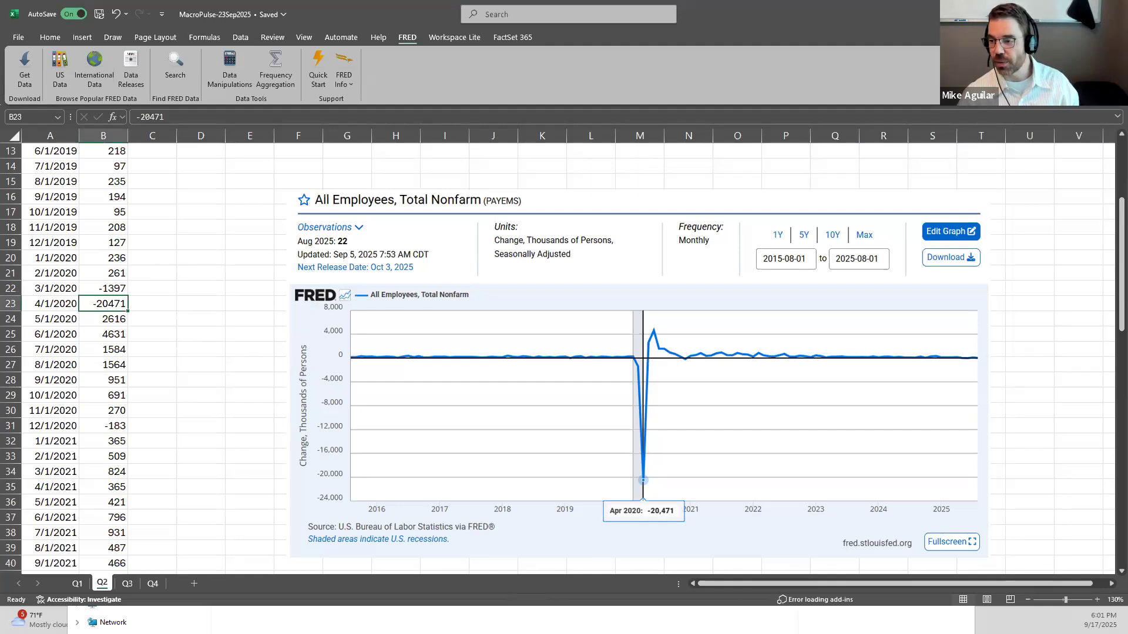
- Switch to the FRED series page in the browser, set the graph's units to Change, Thousands of Persons and its range to 10 years
{"action": "key", "text": "alt+Tab"}
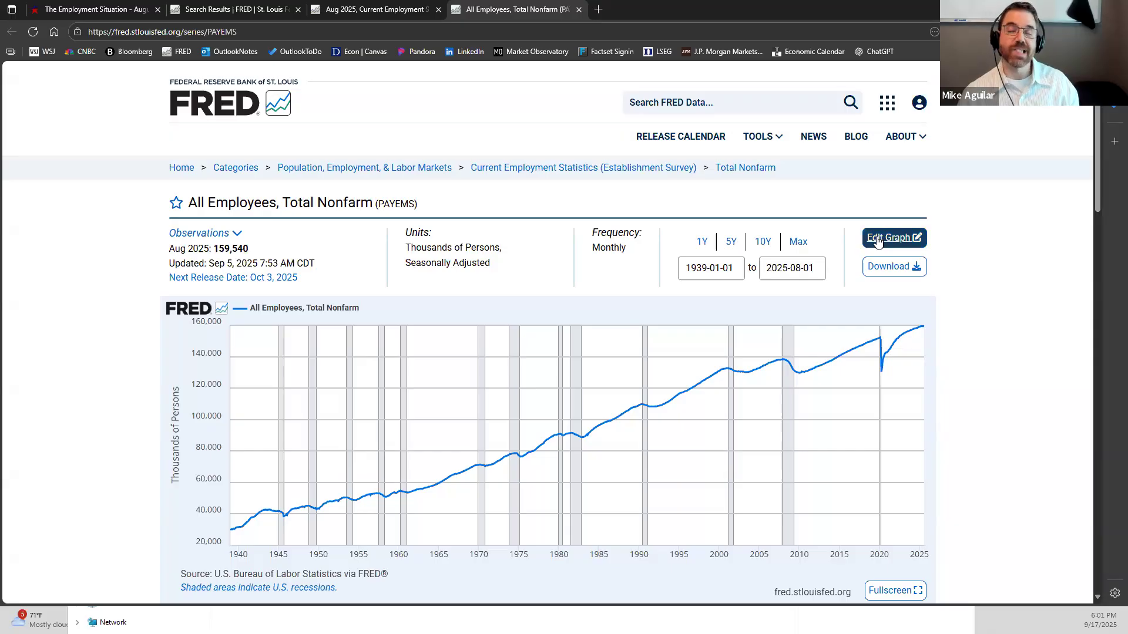
{"action": "left_click", "coordinate": [877, 241]}
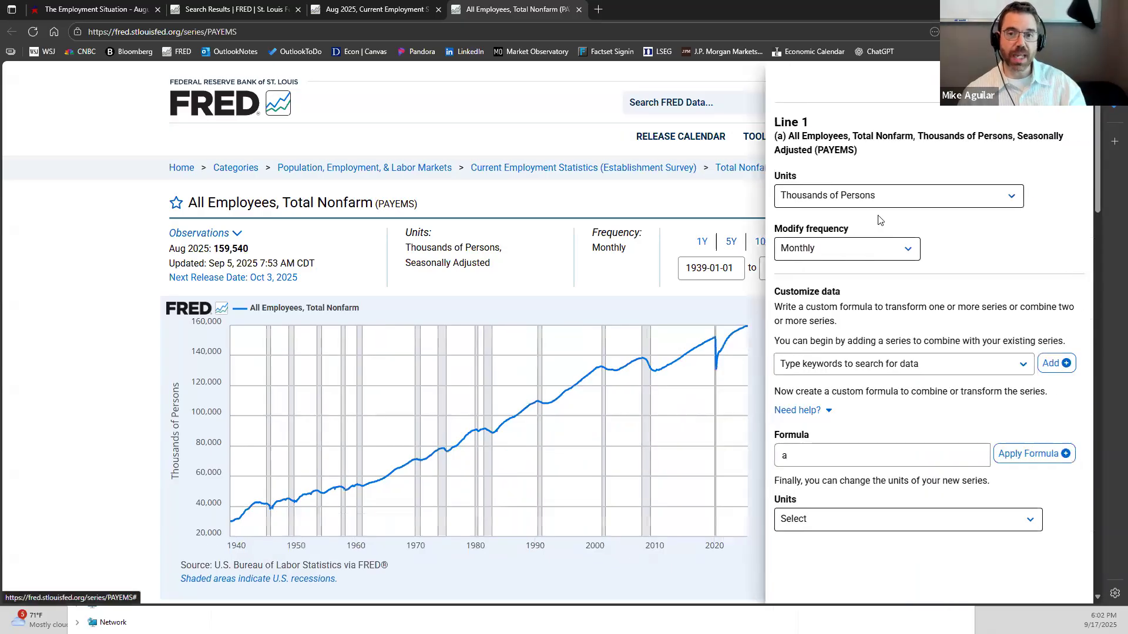
{"action": "left_click", "coordinate": [874, 202]}
{"action": "left_click", "coordinate": [868, 235]}
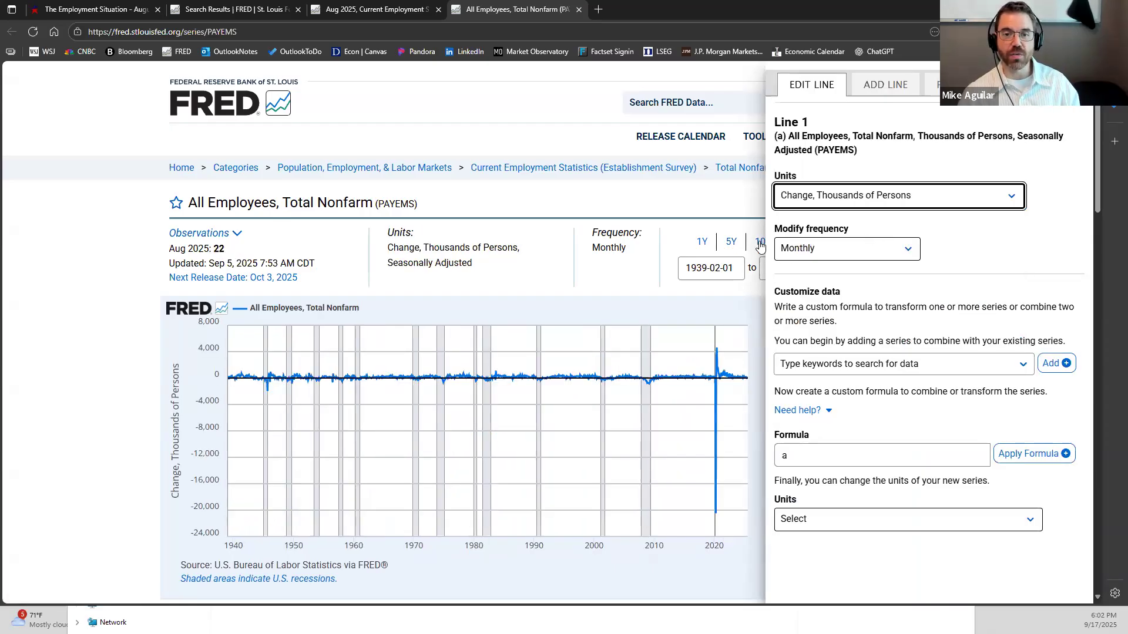
{"action": "left_click", "coordinate": [760, 245]}
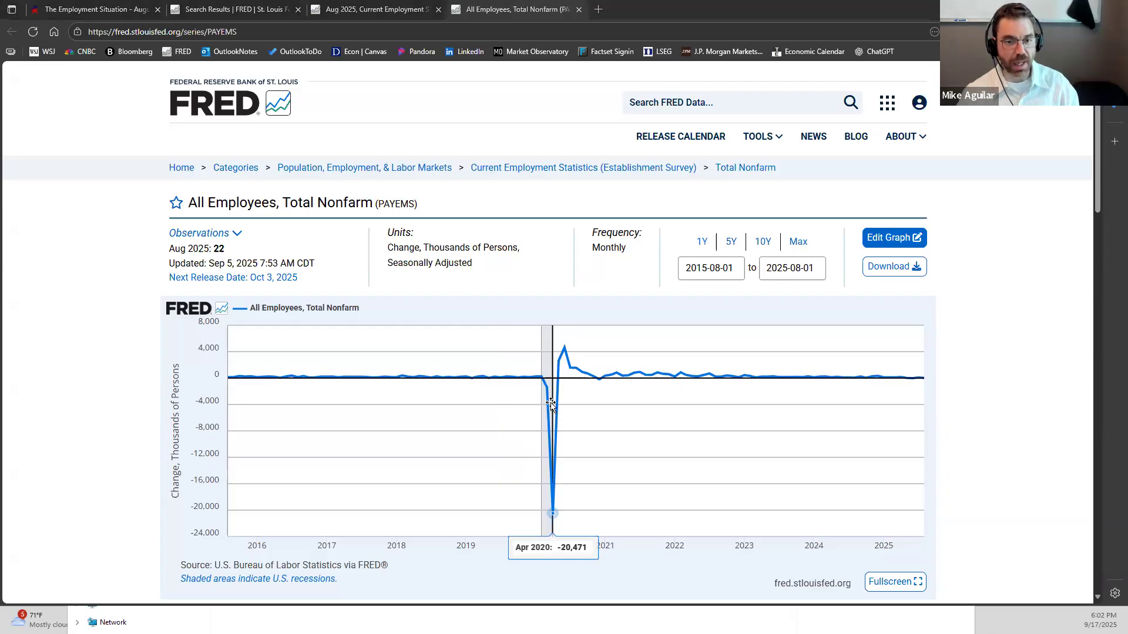
- Return to Excel and review the COVID impact question on Q2 against the pasted FRED chart
{"action": "key", "text": "alt+Tab"}
{"action": "scroll", "coordinate": [572, 317], "scroll_direction": "up", "scroll_amount": 3}
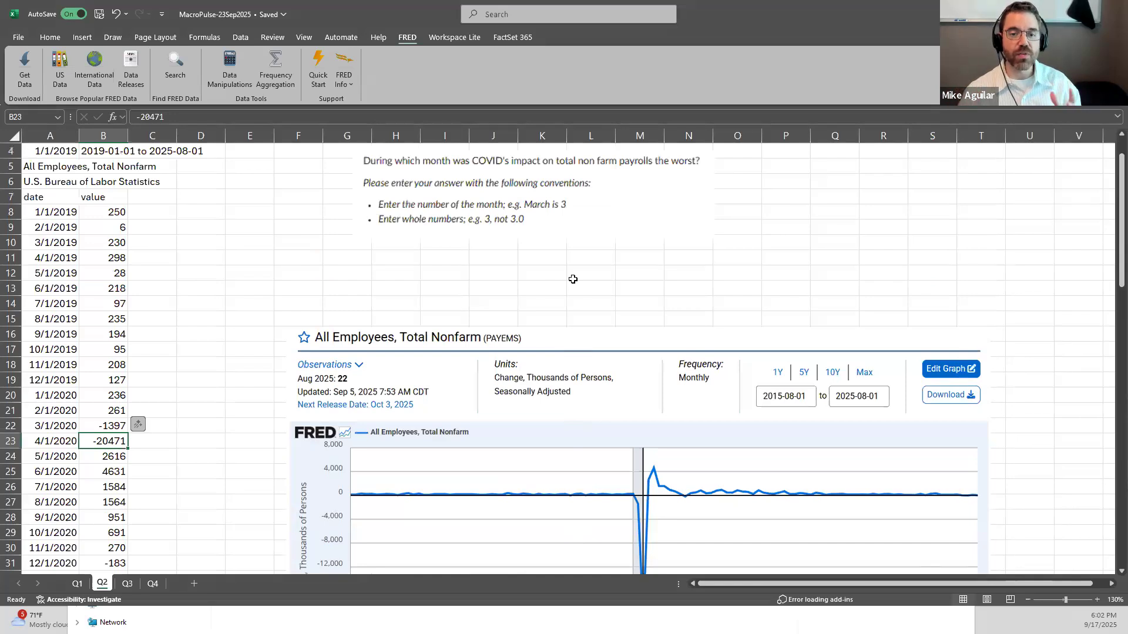
{"action": "scroll", "coordinate": [579, 290], "scroll_direction": "down", "scroll_amount": 2}
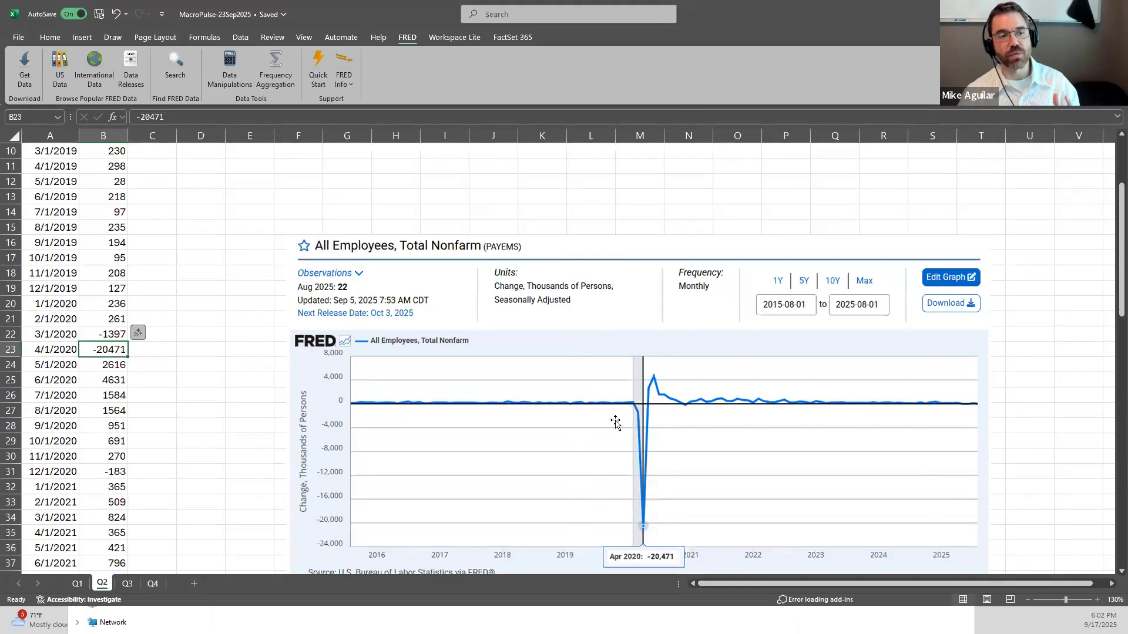
{"action": "scroll", "coordinate": [615, 422], "scroll_direction": "up", "scroll_amount": 3}
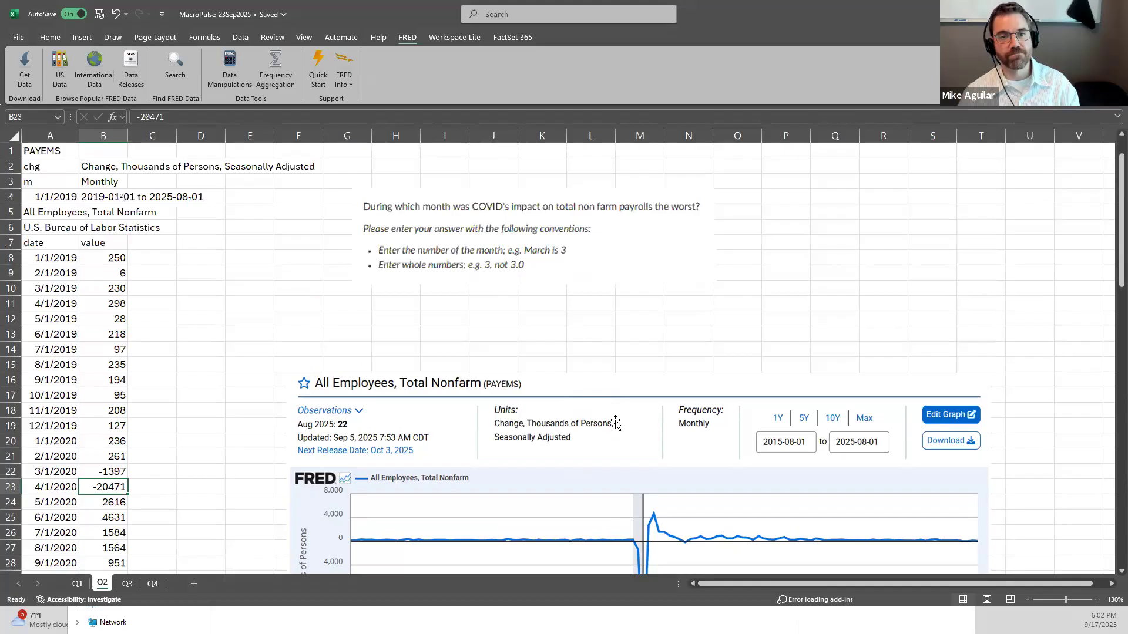
- On the Q3 sheet, review the question and the series parameters in A1 to A4, and widen column A to show the full dates
{"action": "left_click", "coordinate": [127, 583]}
{"action": "scroll", "coordinate": [449, 329], "scroll_direction": "up", "scroll_amount": 2}
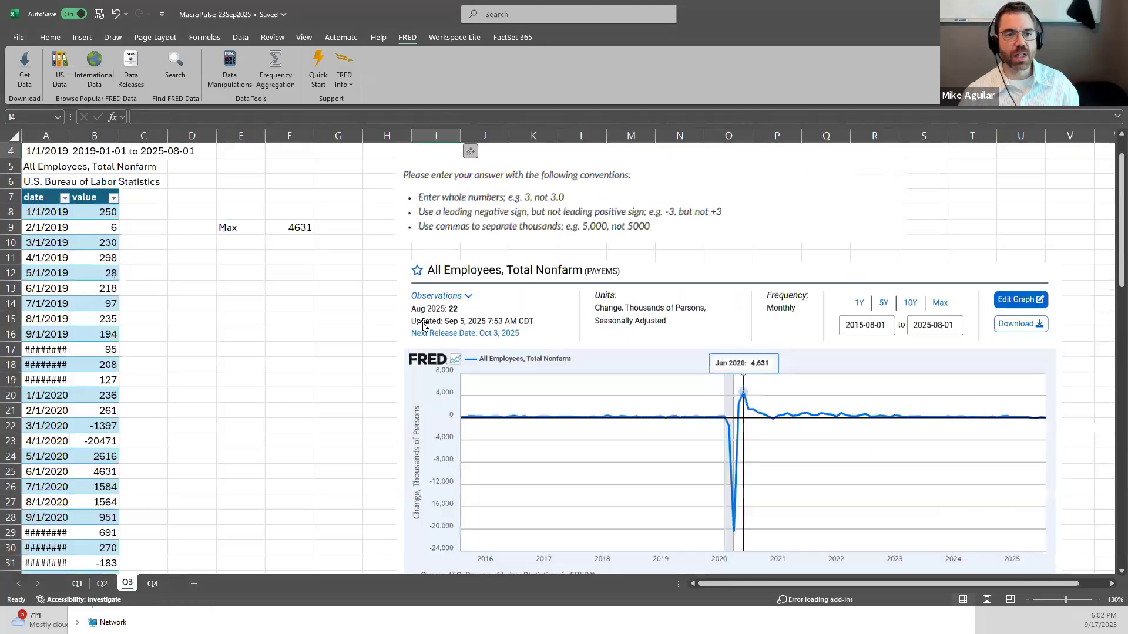
{"action": "left_click", "coordinate": [323, 391]}
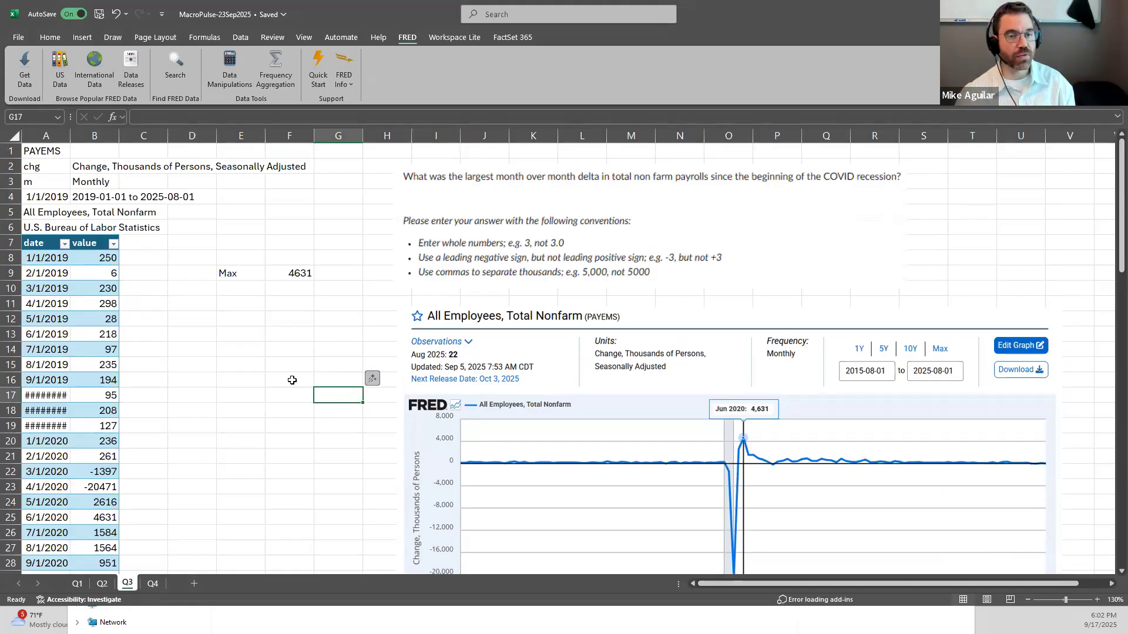
{"action": "left_click", "coordinate": [49, 151]}
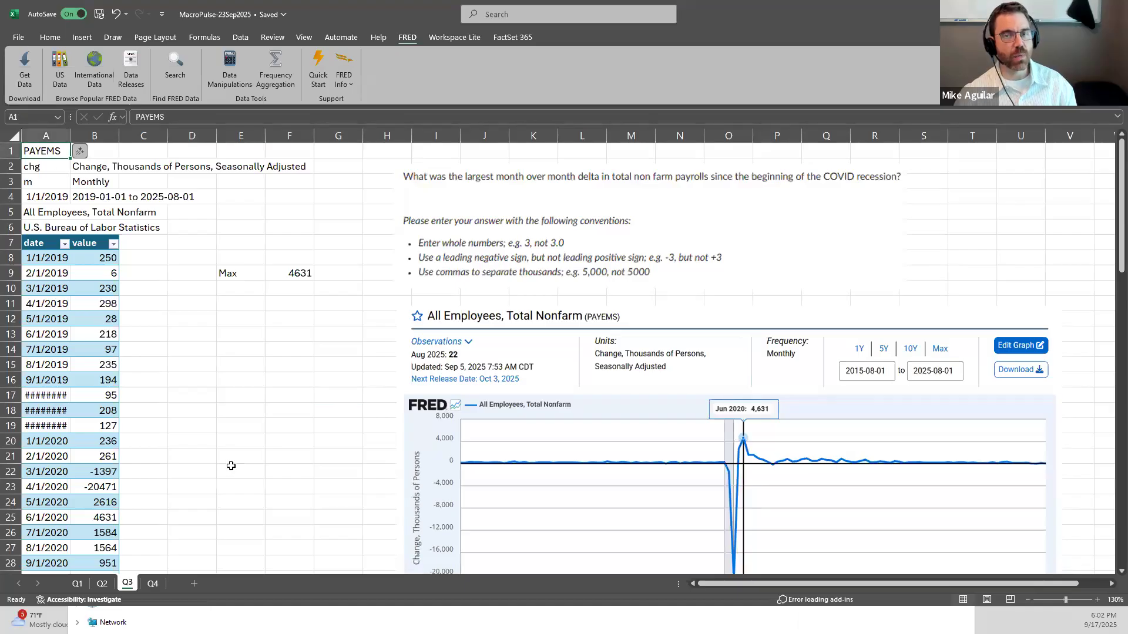
{"action": "key", "text": "Down"}
{"action": "key", "text": "Down"}
{"action": "key", "text": "Down"}
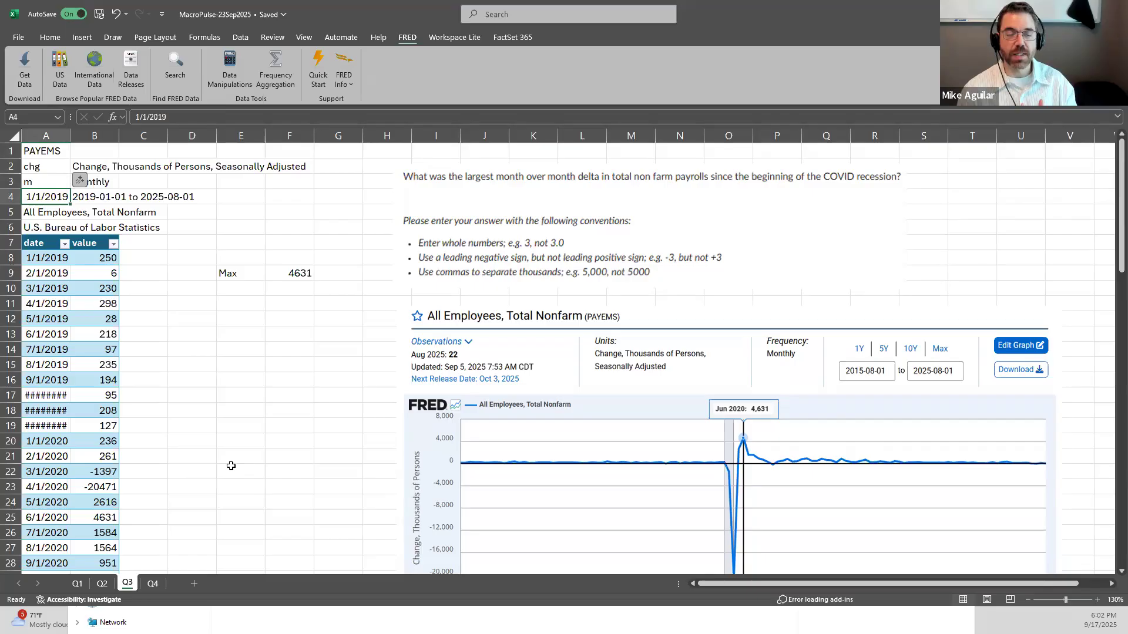
{"action": "left_click_drag", "start_coordinate": [75, 139], "coordinate": [77, 139]}
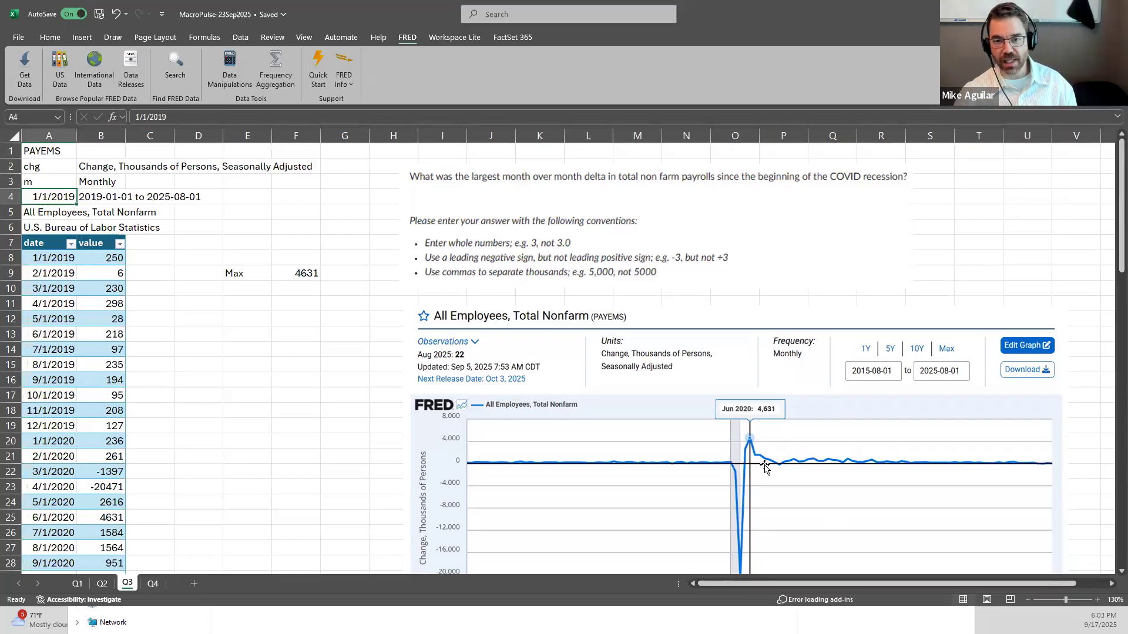
- Compare the chart's peak on Q3 with the Max cell F9 and inspect its MAX formula without changing it
{"action": "scroll", "coordinate": [762, 440], "scroll_direction": "down", "scroll_amount": 1}
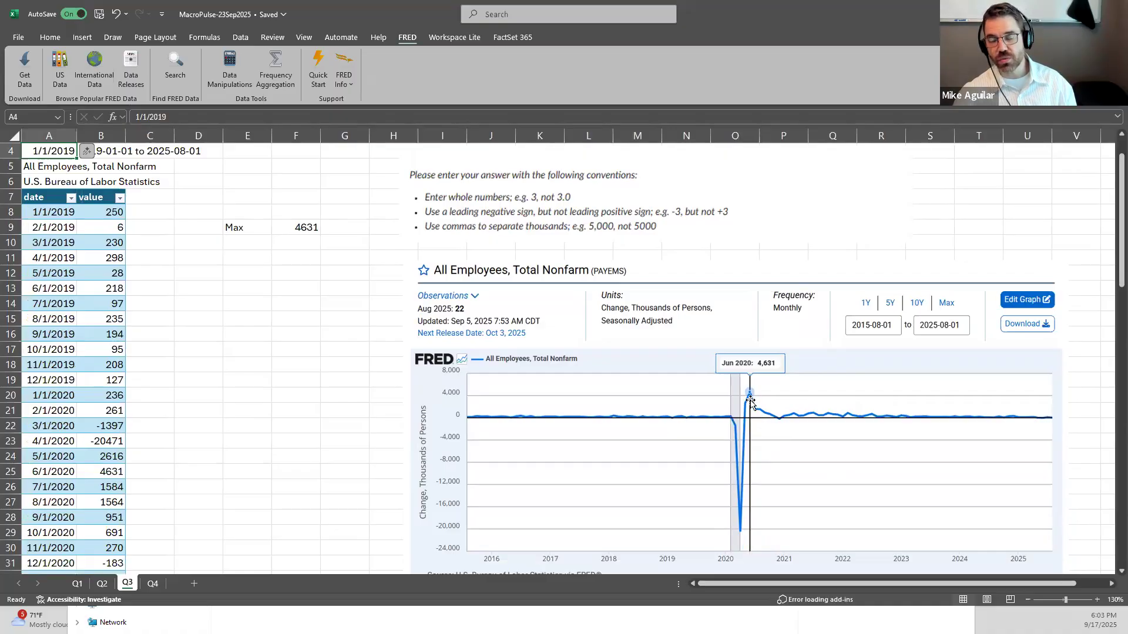
{"action": "scroll", "coordinate": [294, 450], "scroll_direction": "up", "scroll_amount": 1}
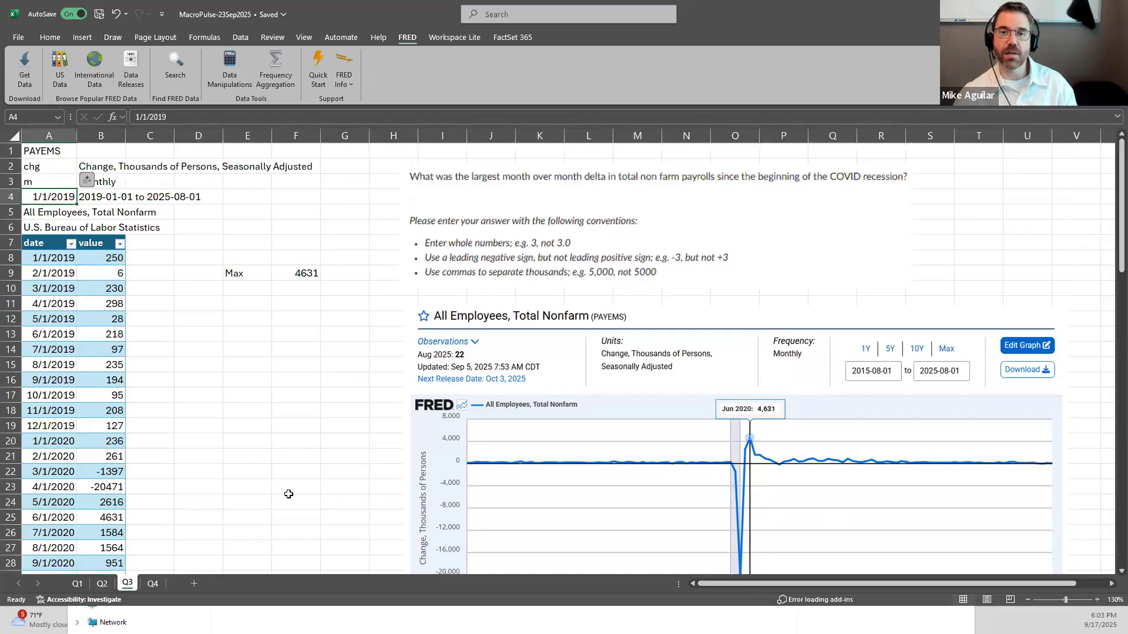
{"action": "left_click", "coordinate": [295, 275]}
{"action": "double_click", "coordinate": [295, 274]}
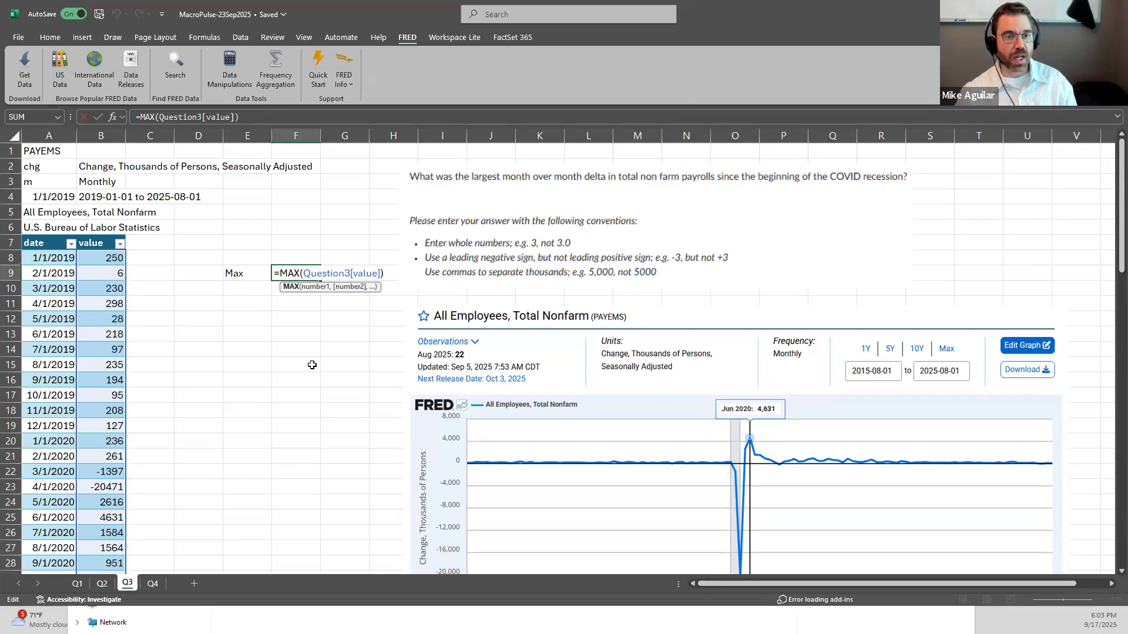
{"action": "key", "text": "Return"}
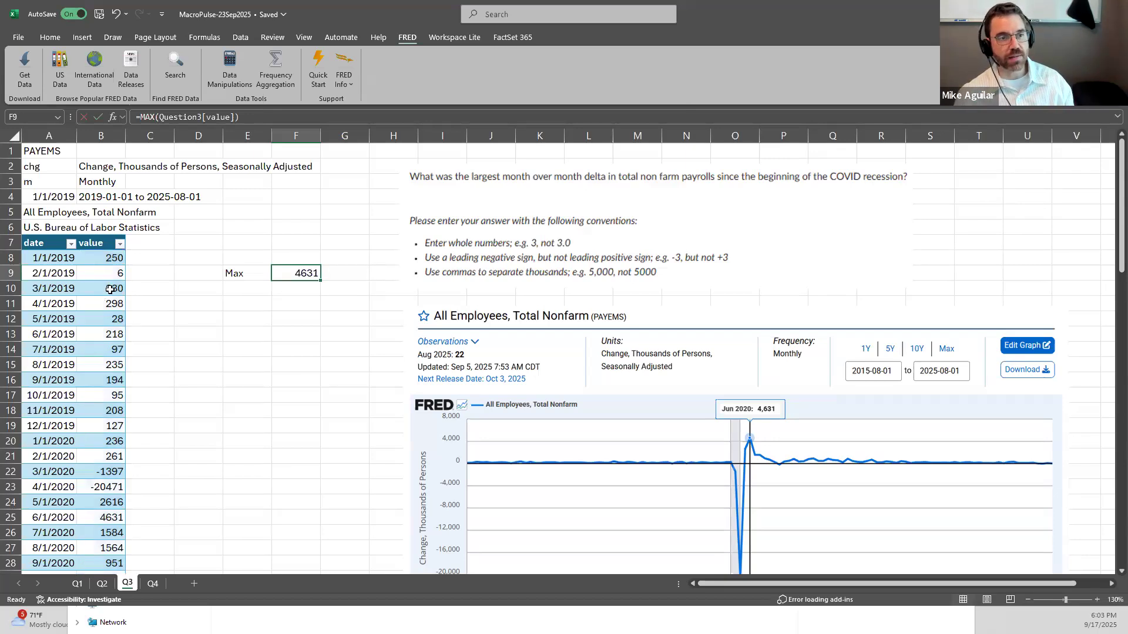
- Examine how the date and value columns on Q3 are set up as a table, and check the table's name
{"action": "left_click_drag", "start_coordinate": [53, 244], "coordinate": [83, 251]}
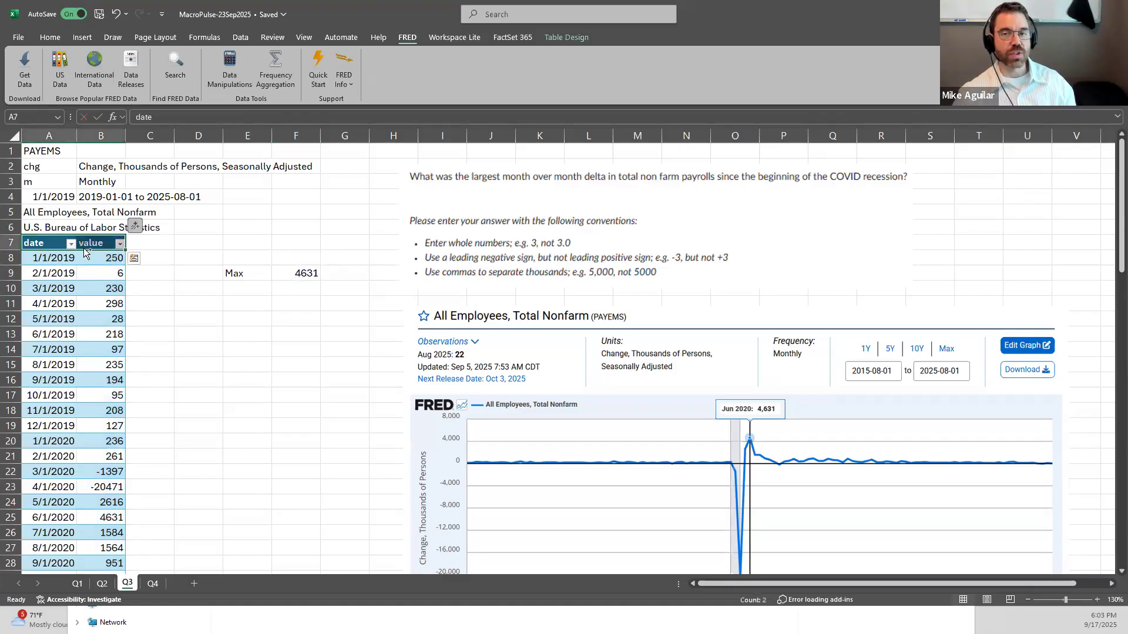
{"action": "key", "text": "ctrl+shift+Down"}
{"action": "scroll", "coordinate": [83, 249], "scroll_direction": "up", "scroll_amount": 20}
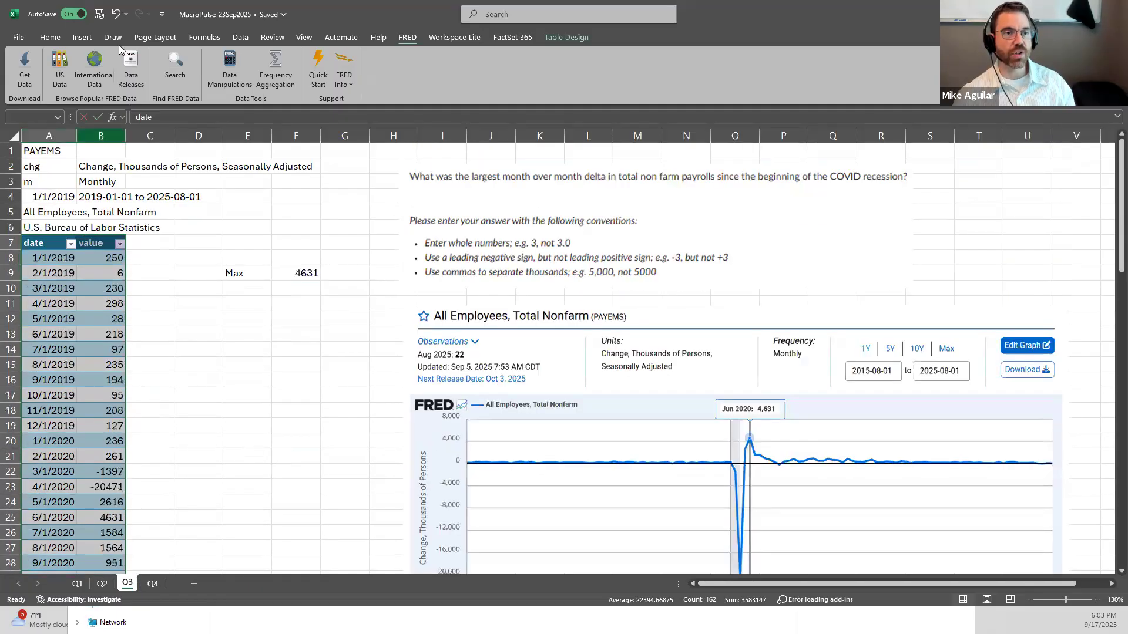
{"action": "left_click", "coordinate": [83, 37]}
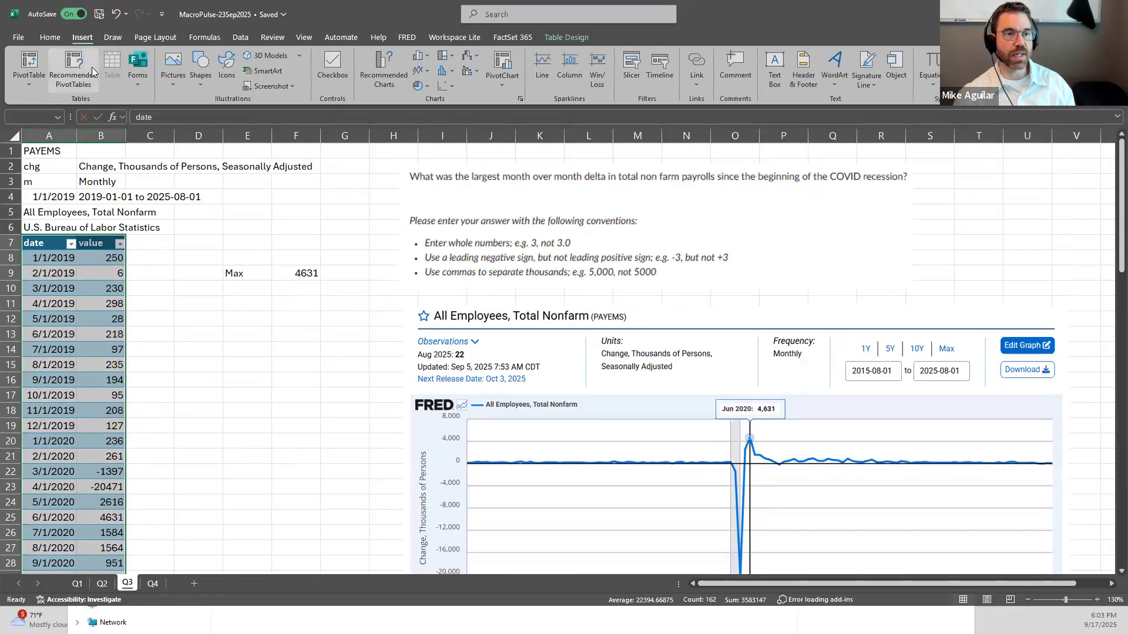
{"action": "left_click", "coordinate": [181, 335]}
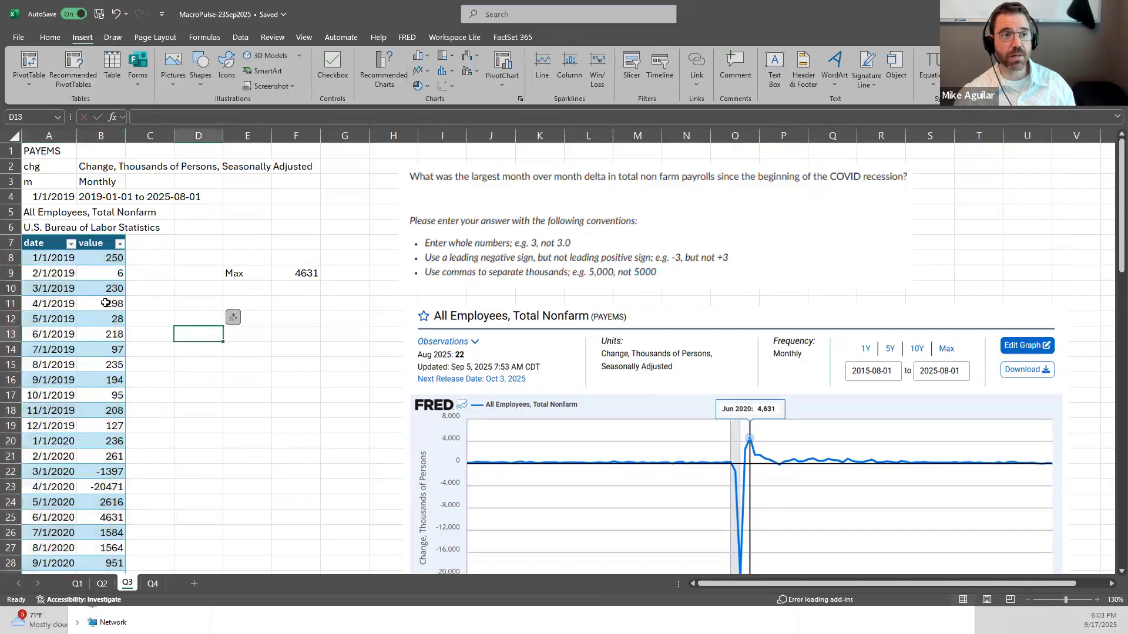
{"action": "left_click", "coordinate": [67, 300]}
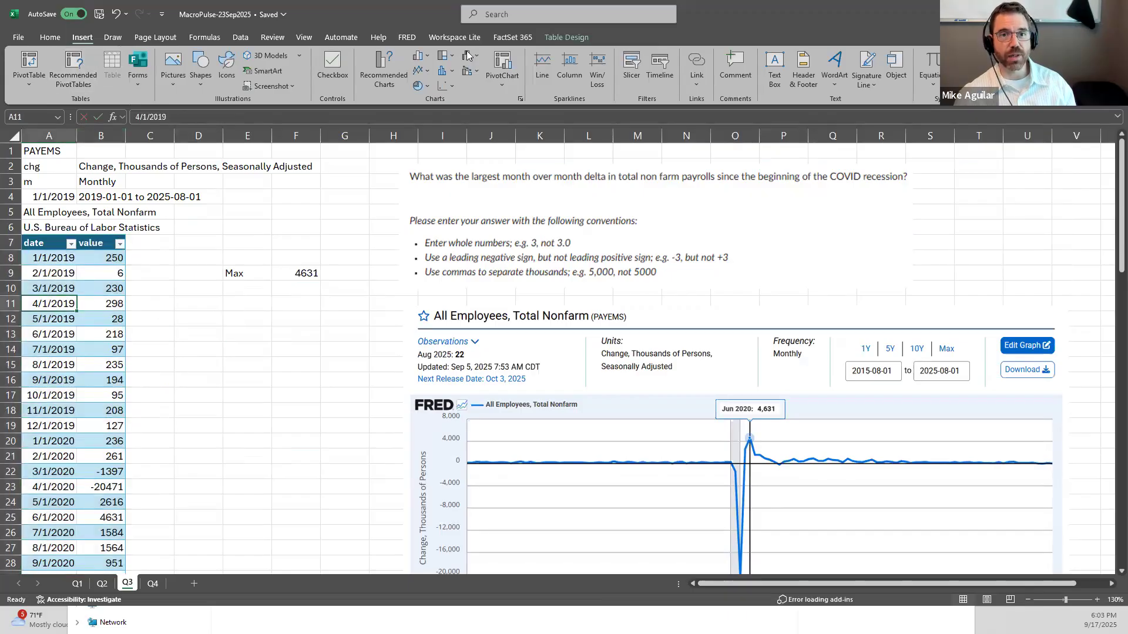
{"action": "left_click", "coordinate": [566, 37]}
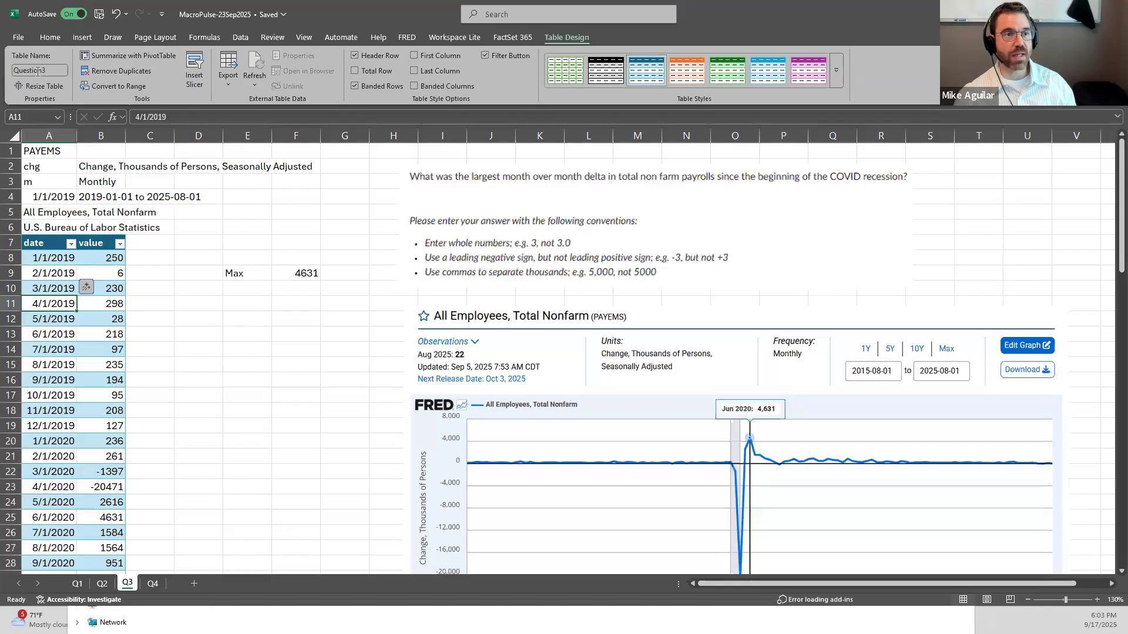
{"action": "left_click", "coordinate": [49, 70]}
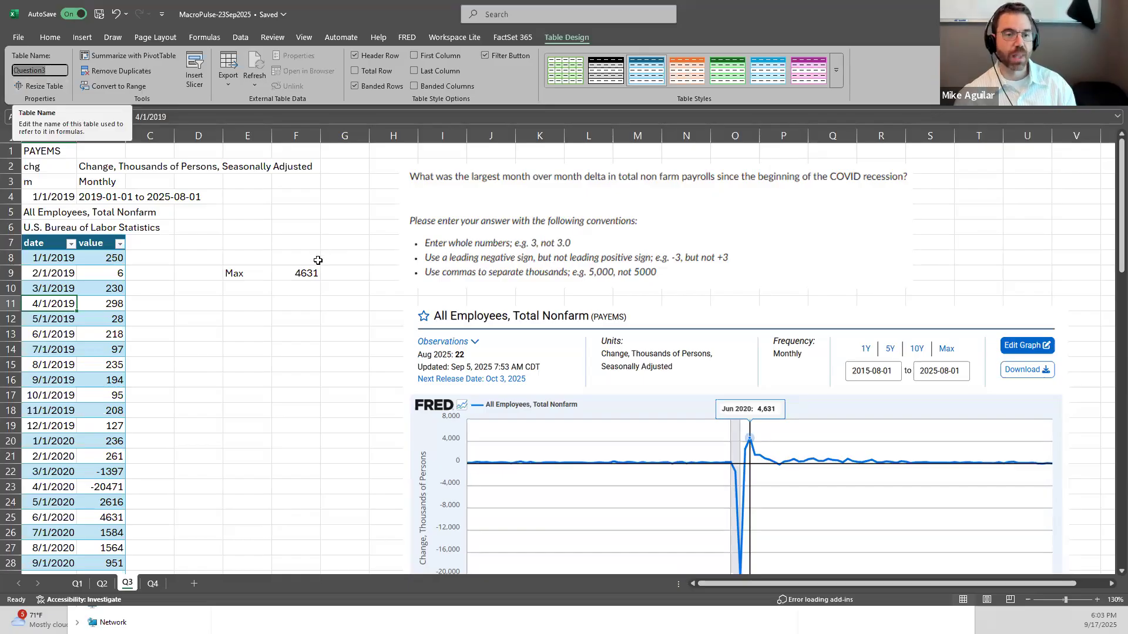
- Inspect the MAX formula in F9 without changing it, and locate the matching value in the table's 6/1/2020 row
{"action": "left_click", "coordinate": [304, 274]}
{"action": "key", "text": "F2"}
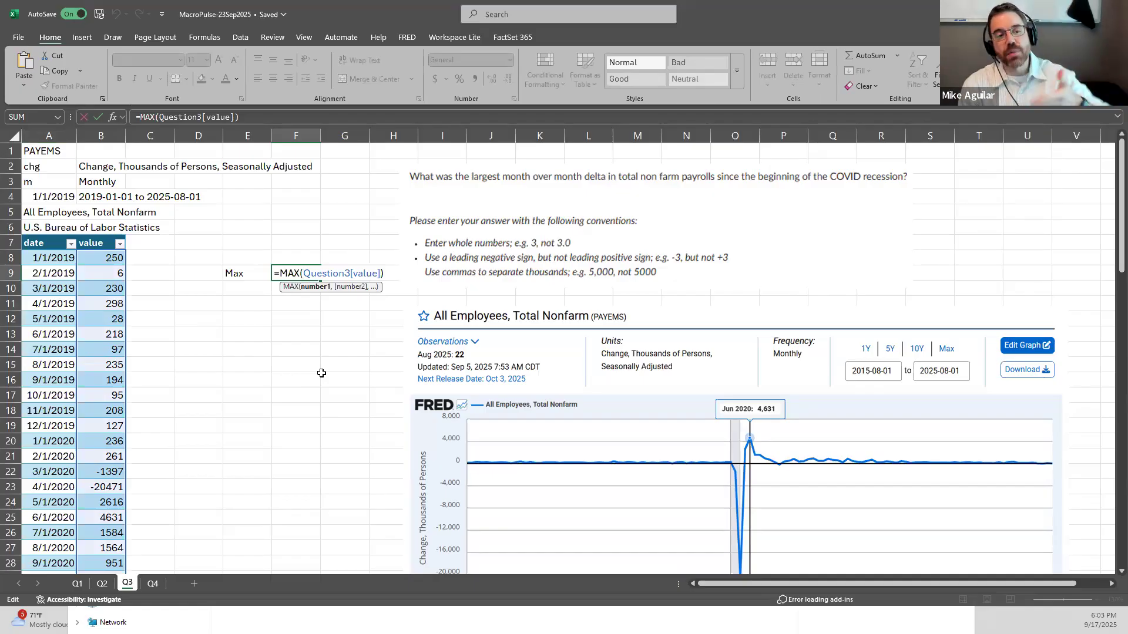
{"action": "key", "text": "ctrl+Return"}
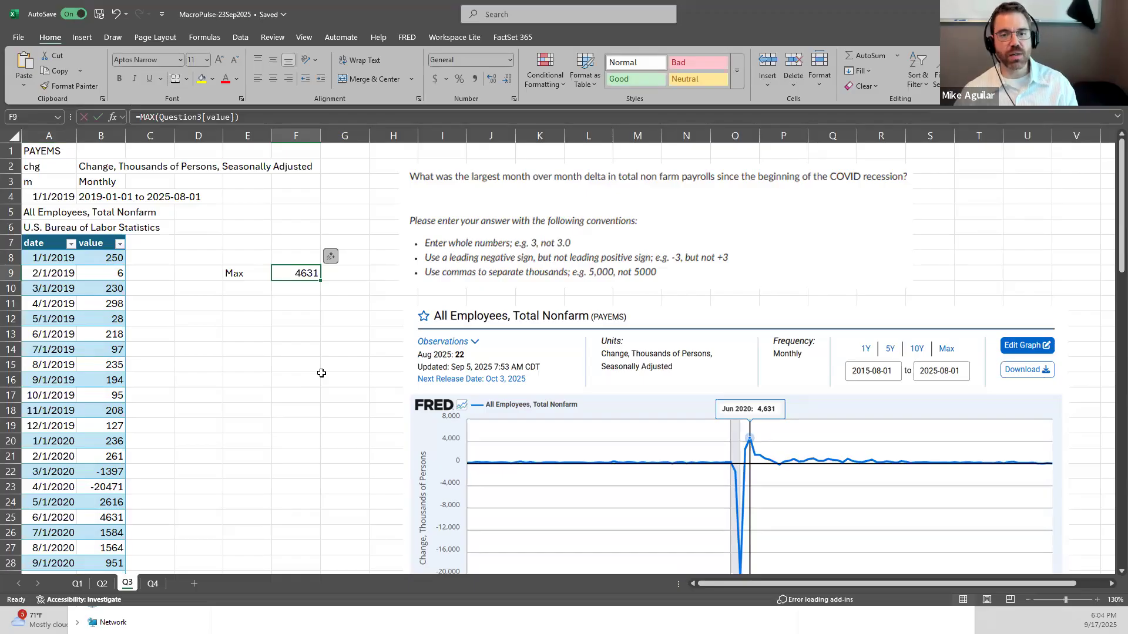
{"action": "scroll", "coordinate": [758, 450], "scroll_direction": "down", "scroll_amount": 1}
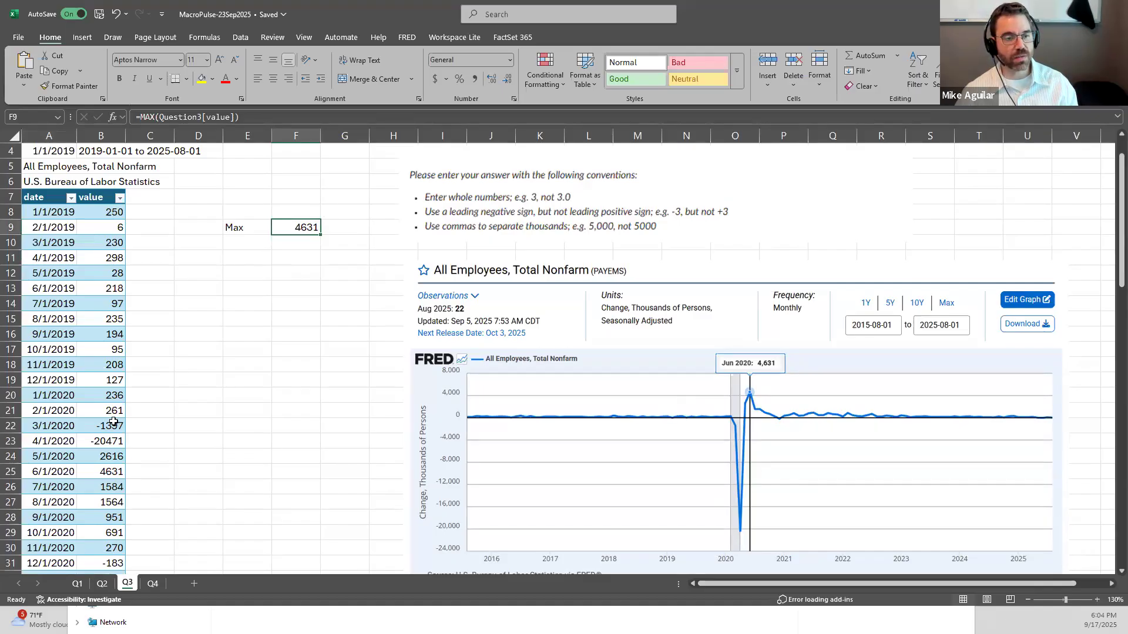
{"action": "left_click", "coordinate": [113, 470]}
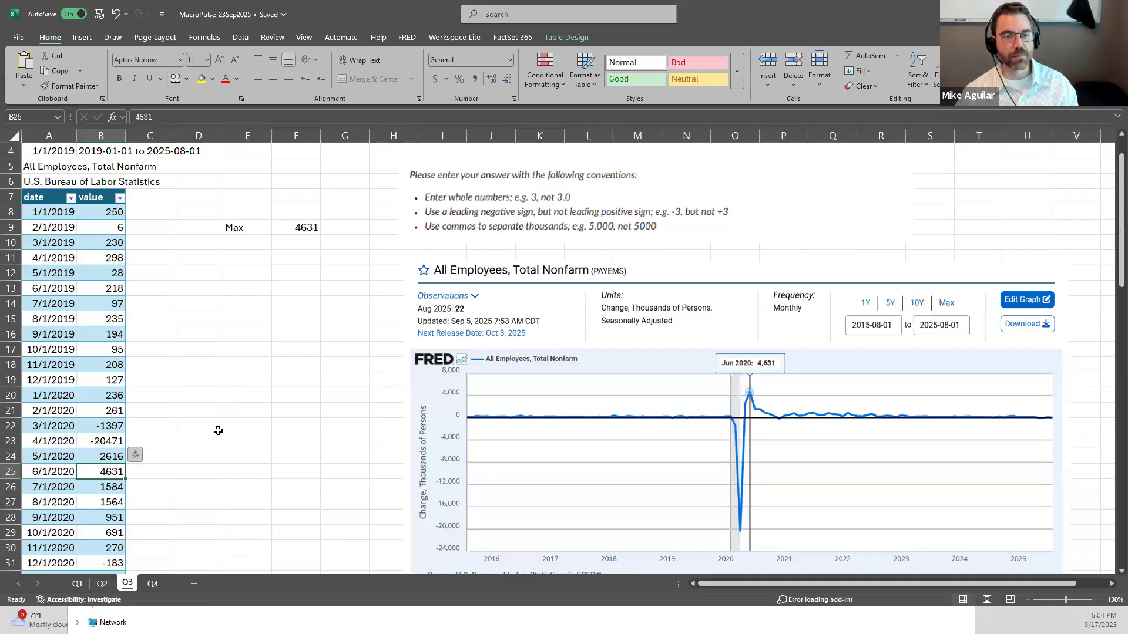
{"action": "scroll", "coordinate": [218, 431], "scroll_direction": "down", "scroll_amount": 2}
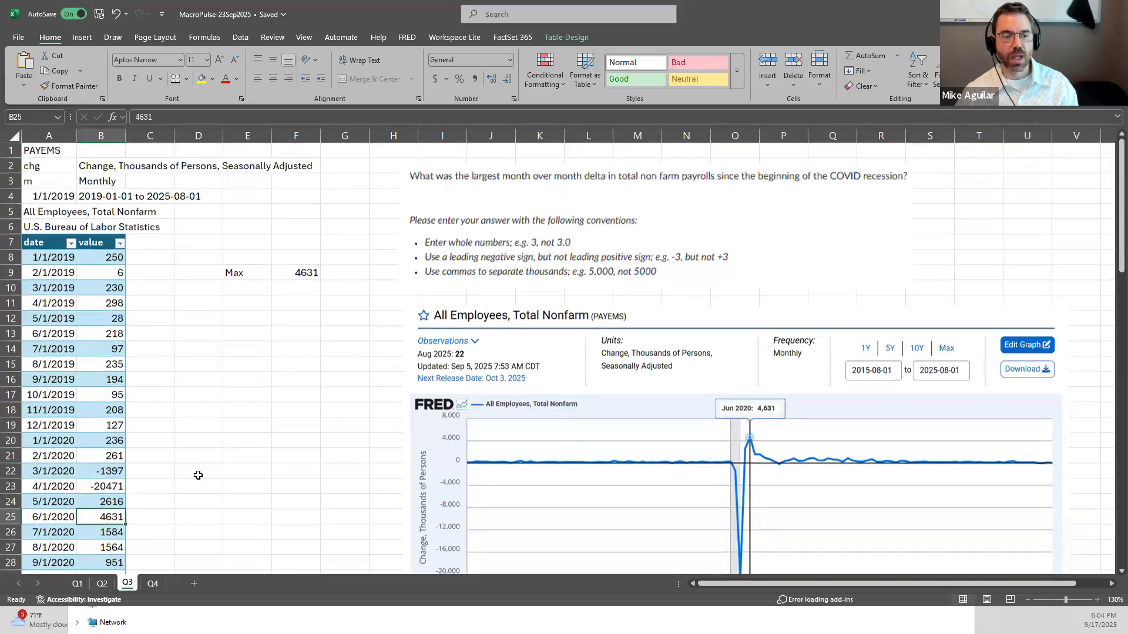
- Open the Q4 sheet and read the z score question with its answer conventions at a larger view
{"action": "left_click", "coordinate": [152, 583]}
{"action": "scroll", "coordinate": [411, 350], "scroll_direction": "up", "scroll_amount": 3}
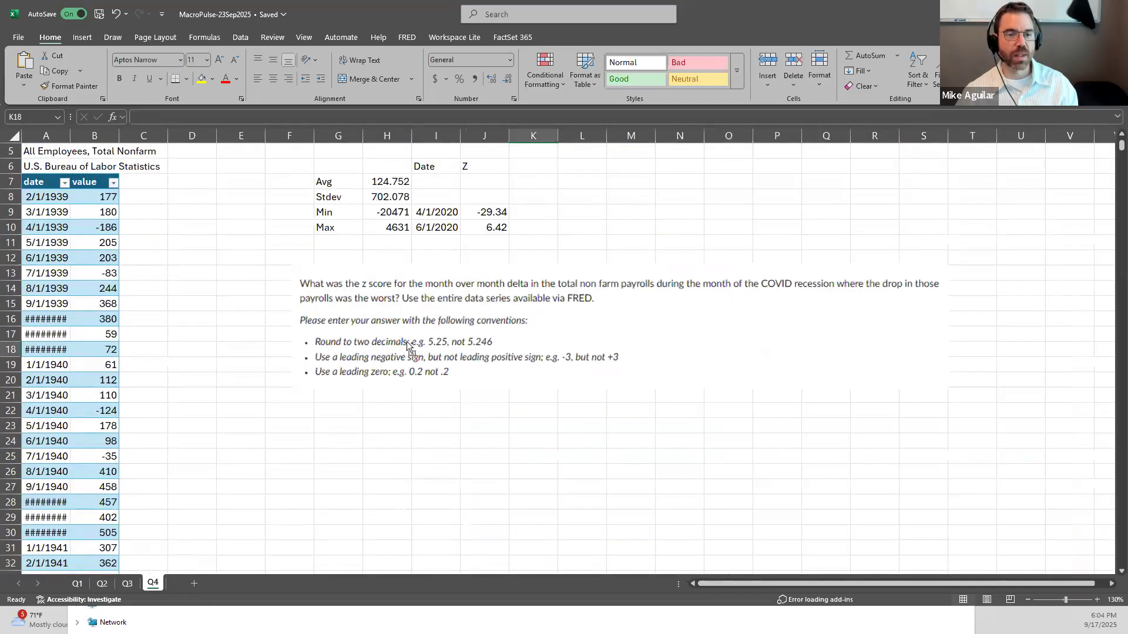
{"action": "left_click", "coordinate": [491, 435]}
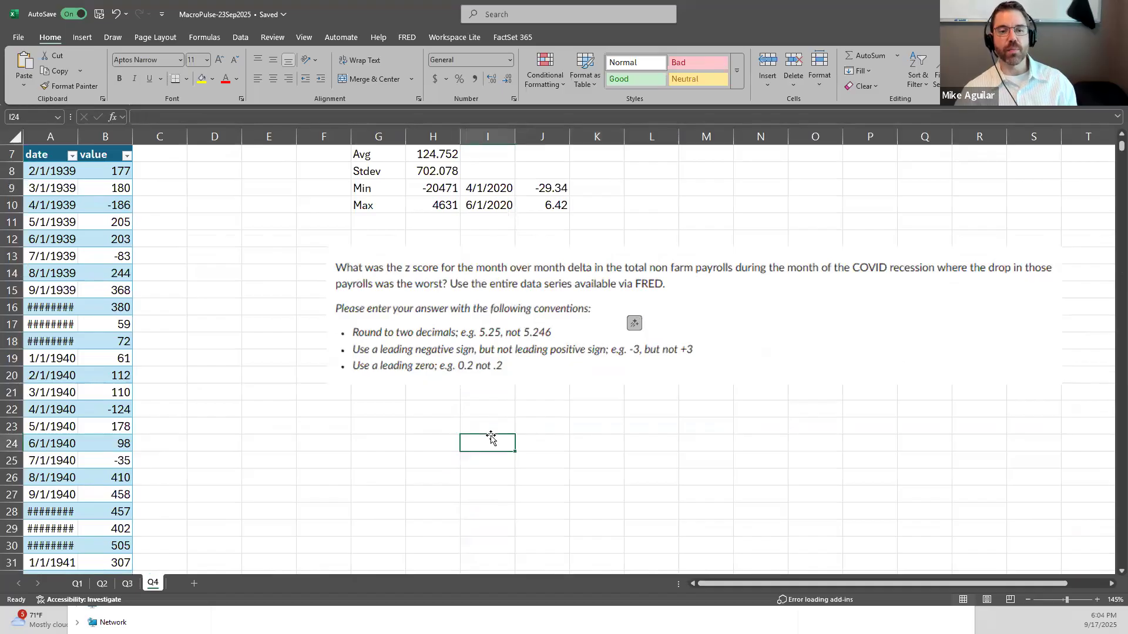
{"action": "scroll", "coordinate": [505, 437], "scroll_direction": "up", "scroll_amount": 1}
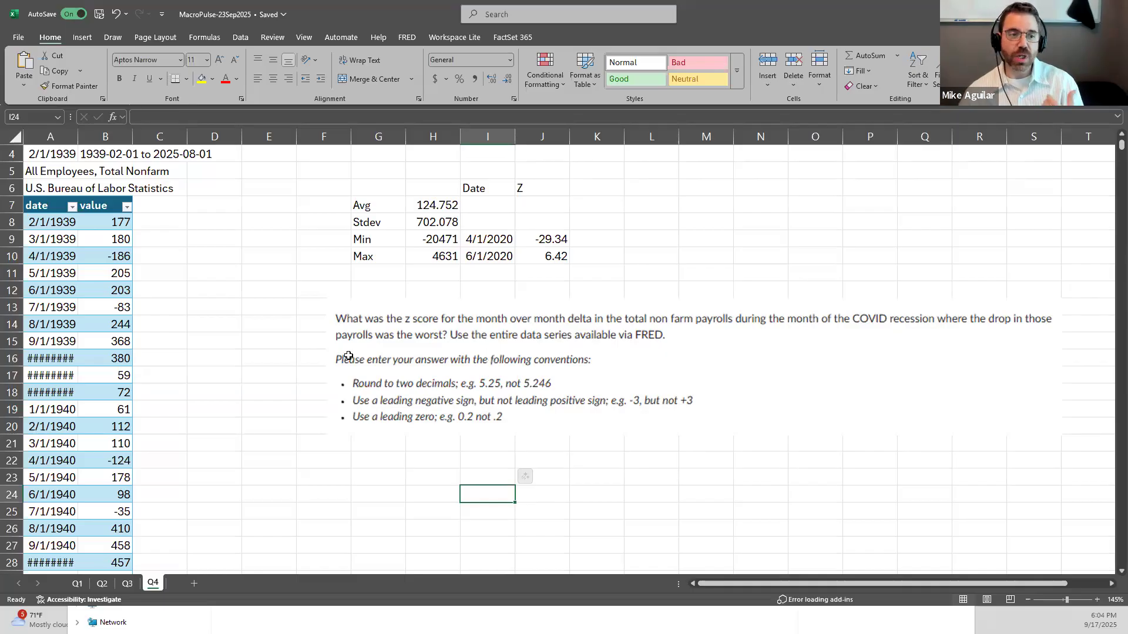
- Go through the series parameters in A1 to A4 on Q4 and compare them with the question's data requirement
{"action": "scroll", "coordinate": [349, 356], "scroll_direction": "up", "scroll_amount": 1}
{"action": "left_click", "coordinate": [46, 155]}
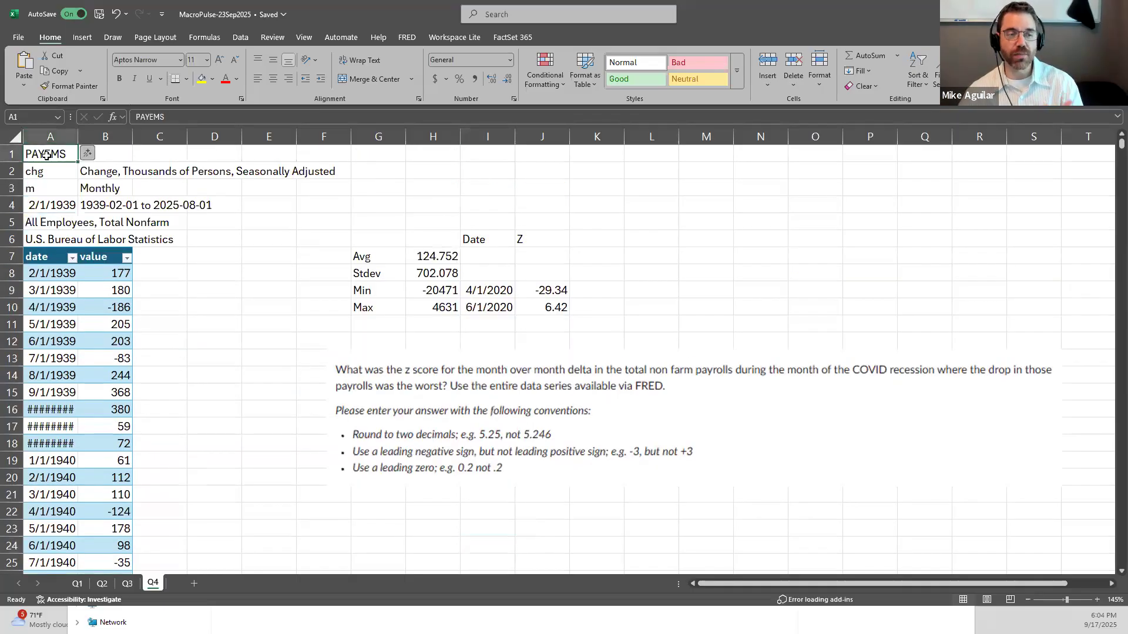
{"action": "key", "text": "Down"}
{"action": "key", "text": "Down"}
{"action": "key", "text": "Down"}
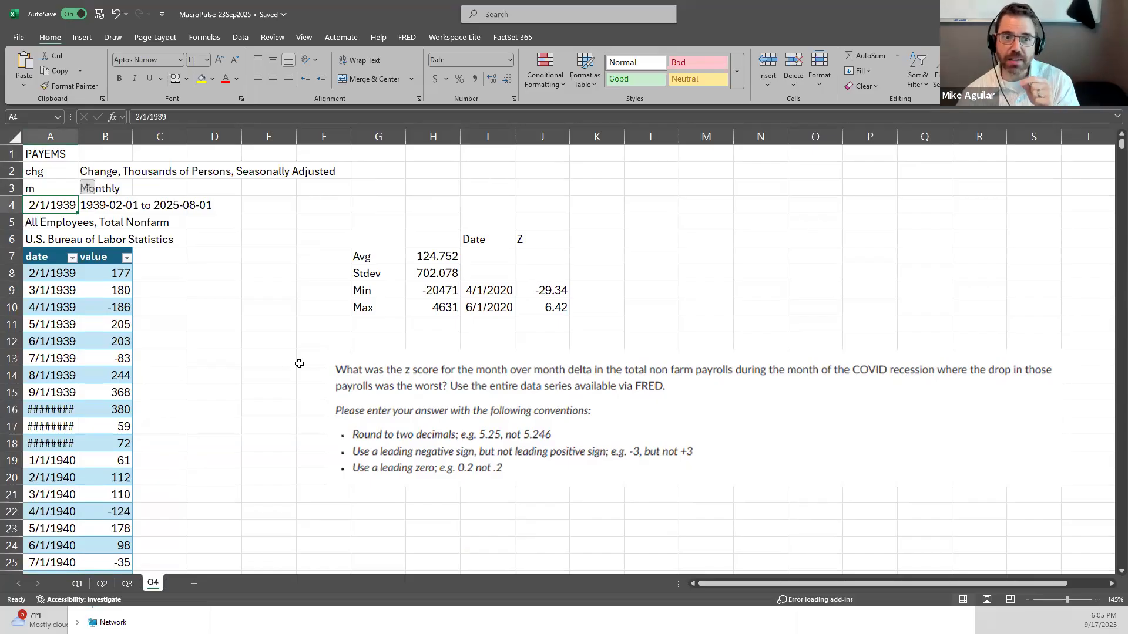
{"action": "scroll", "coordinate": [298, 363], "scroll_direction": "down", "scroll_amount": 2}
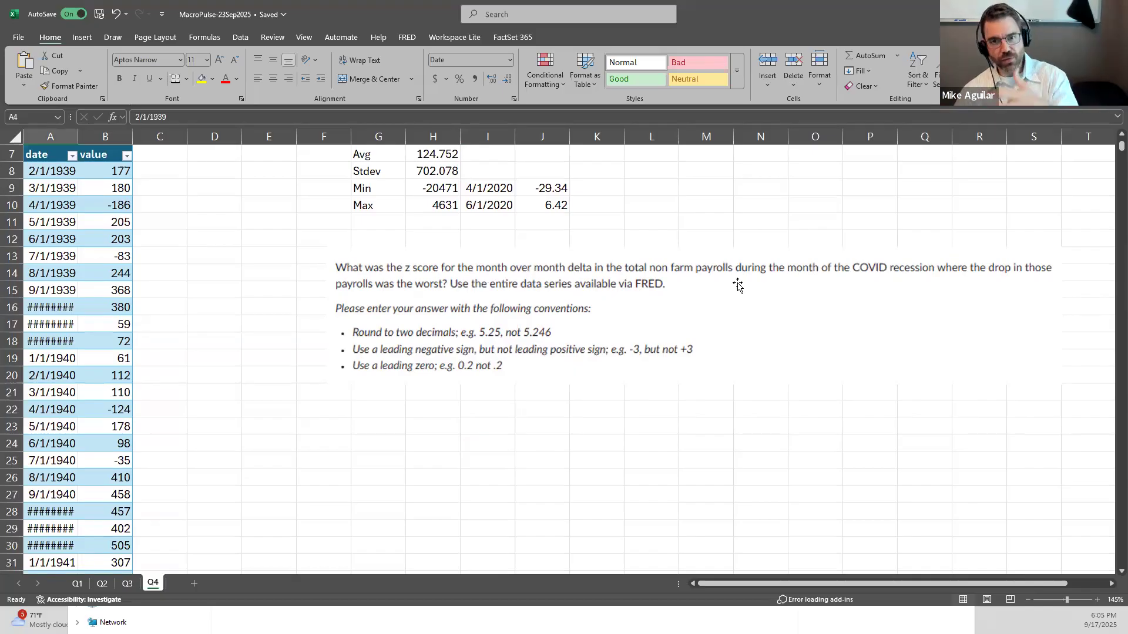
{"action": "scroll", "coordinate": [738, 286], "scroll_direction": "up", "scroll_amount": 1}
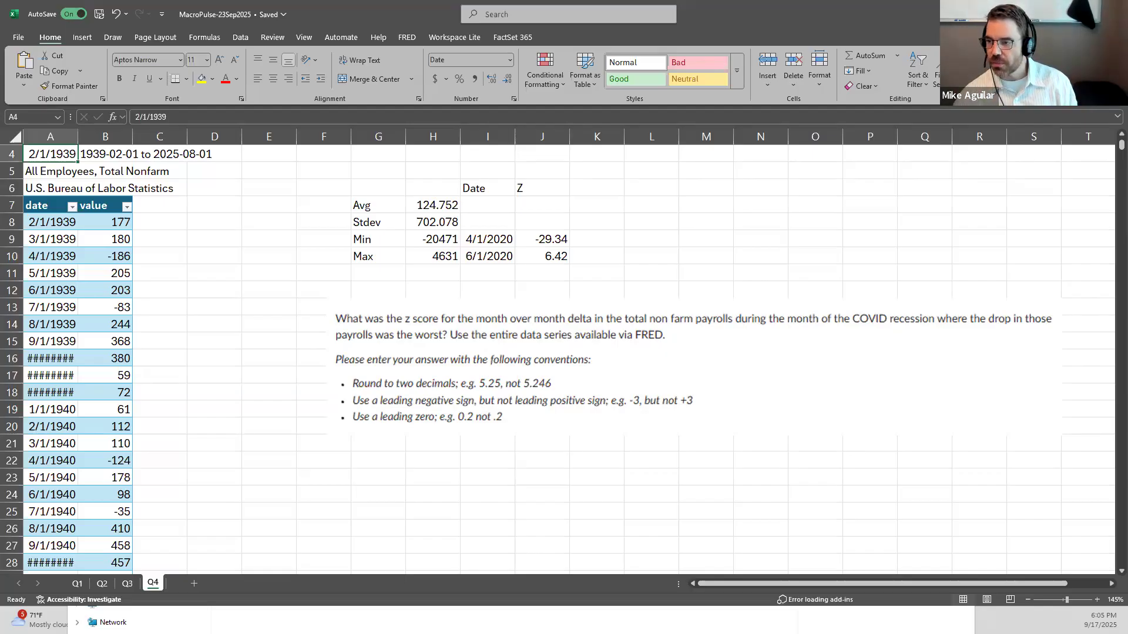
- Switch to the FRED series page in the browser and set the graph's date range to Max
{"action": "key", "text": "alt+Tab"}
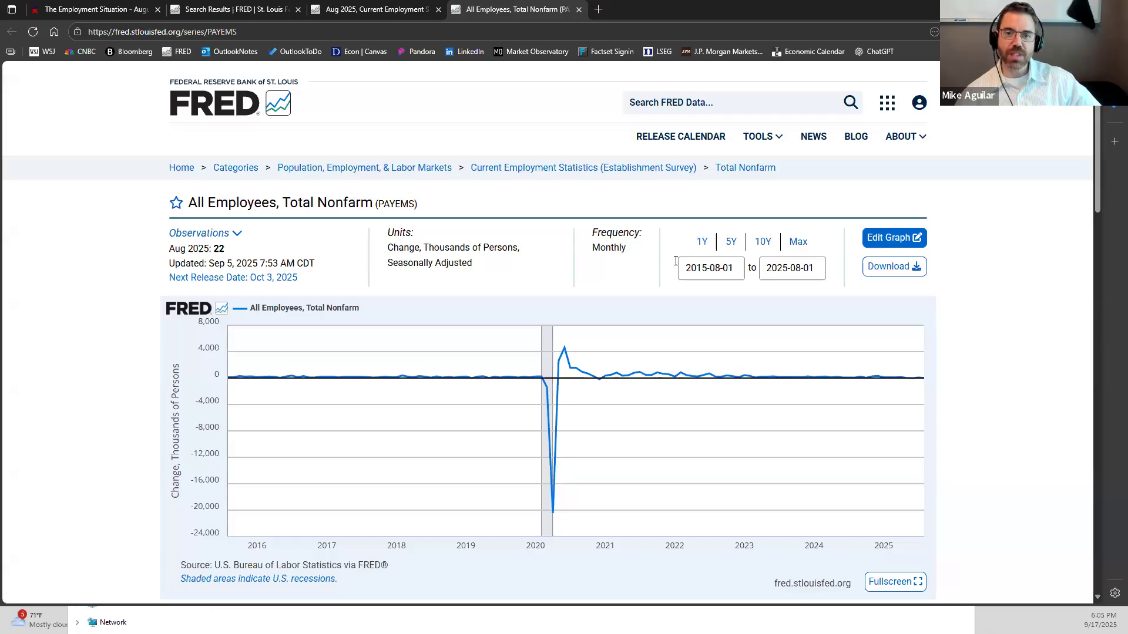
{"action": "left_click", "coordinate": [799, 243]}
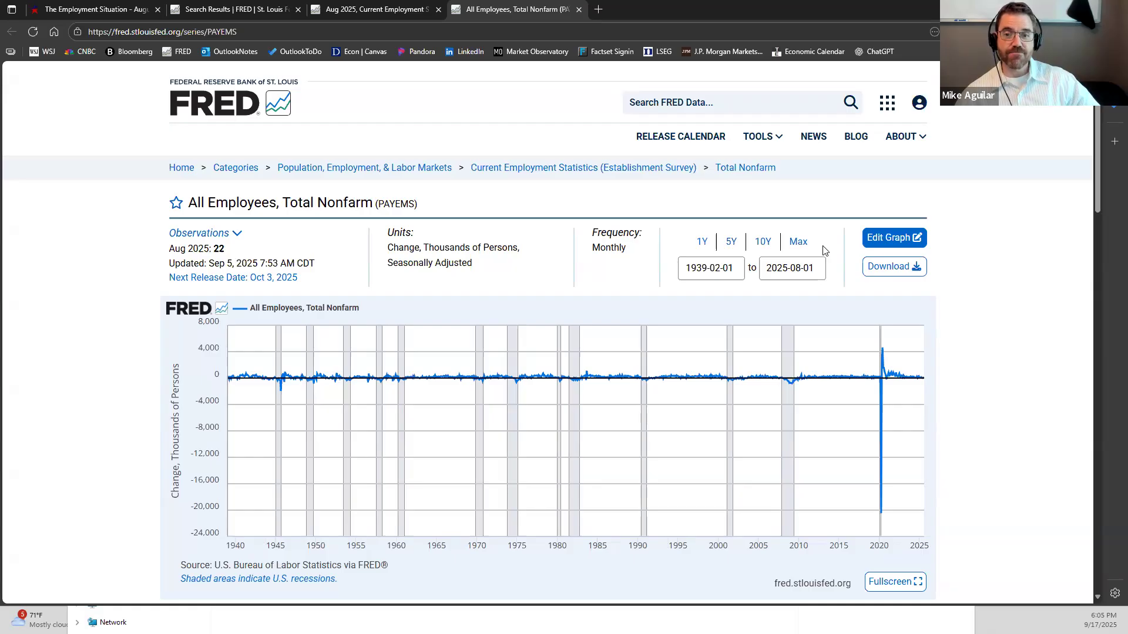
{"action": "mouse_move", "coordinate": [881, 377]}
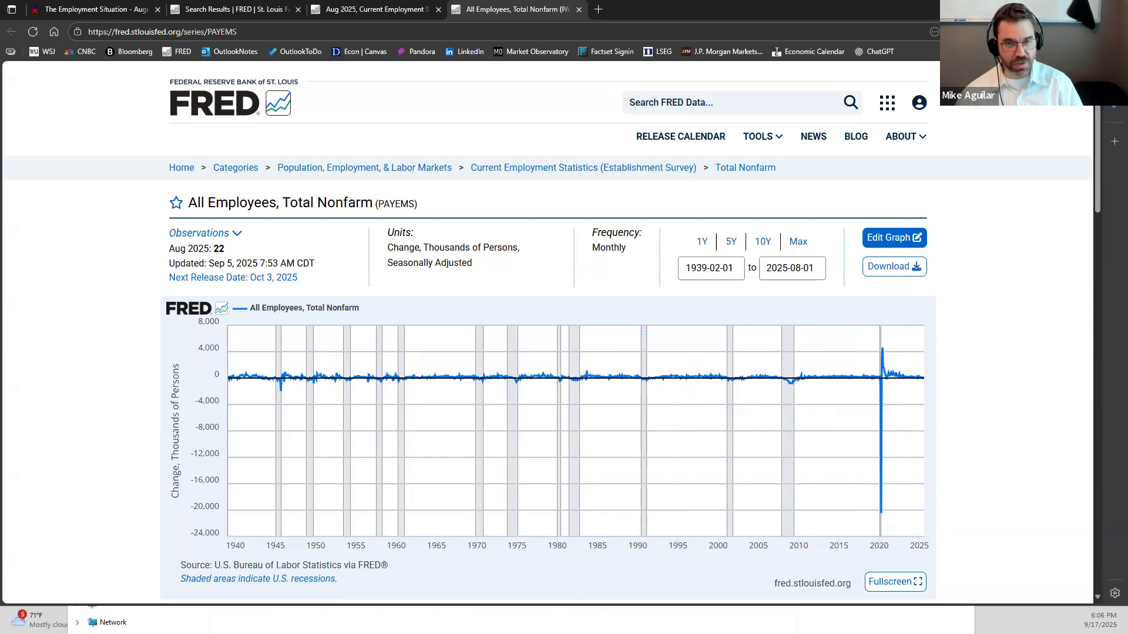
- Return to Excel and inspect the AVERAGE formula in H7 on Q4 without changing it
{"action": "key", "text": "alt+Tab"}
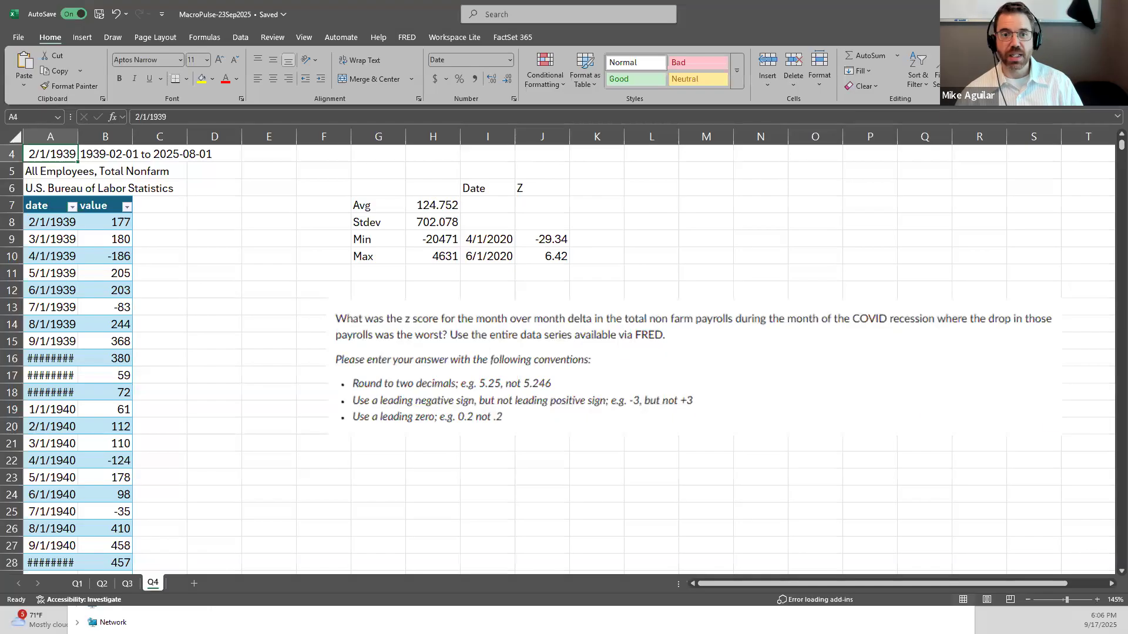
{"action": "left_click", "coordinate": [706, 221]}
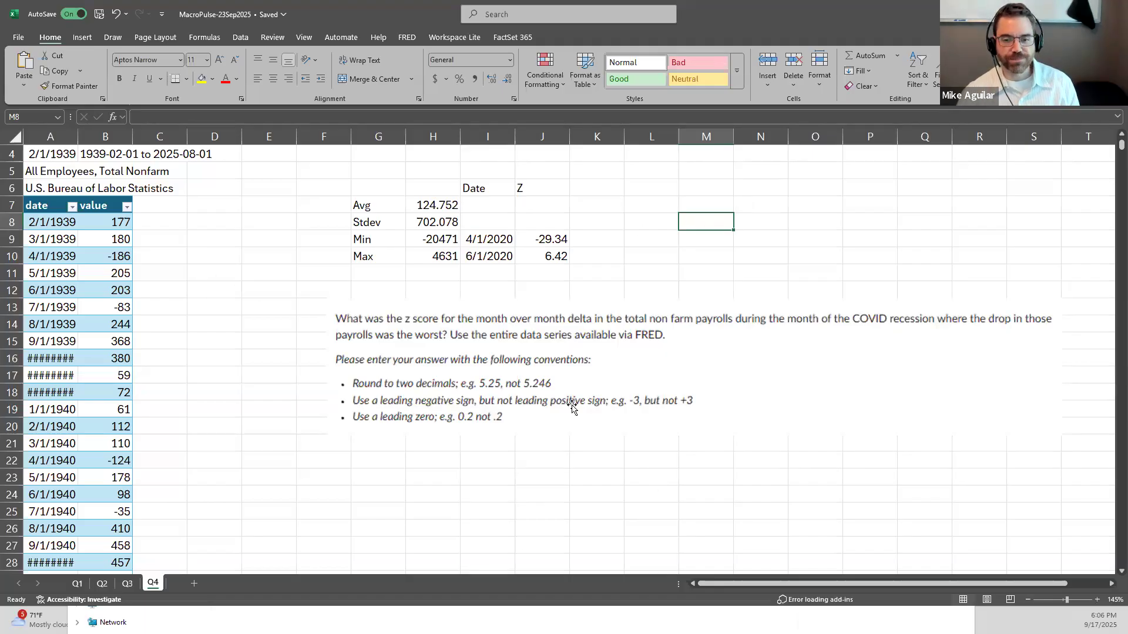
{"action": "double_click", "coordinate": [420, 205]}
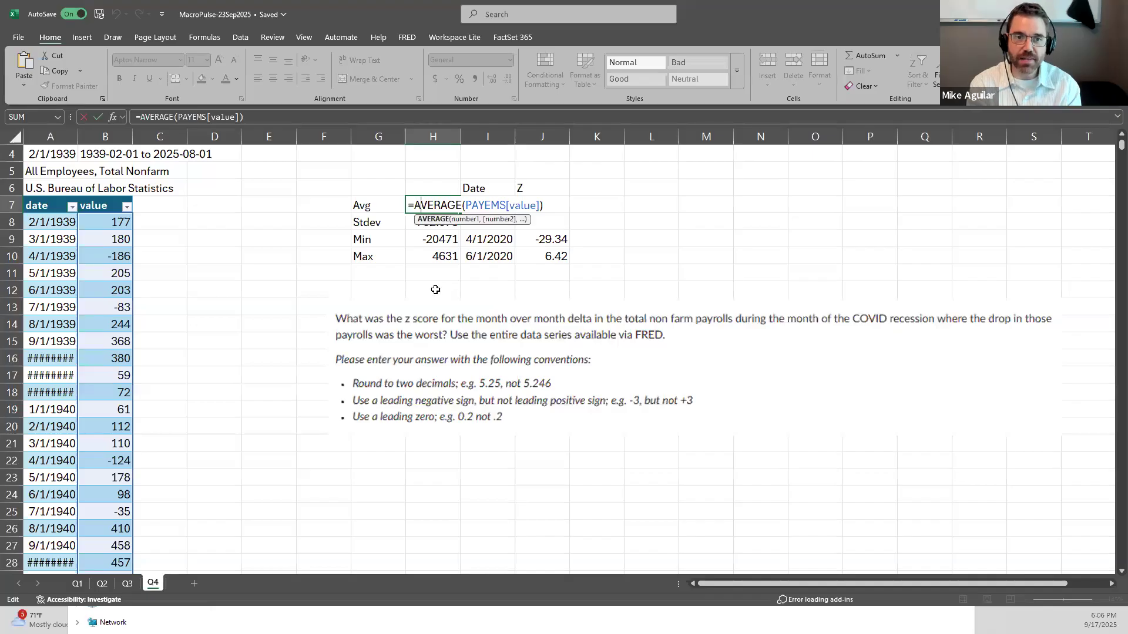
{"action": "key", "text": "Return"}
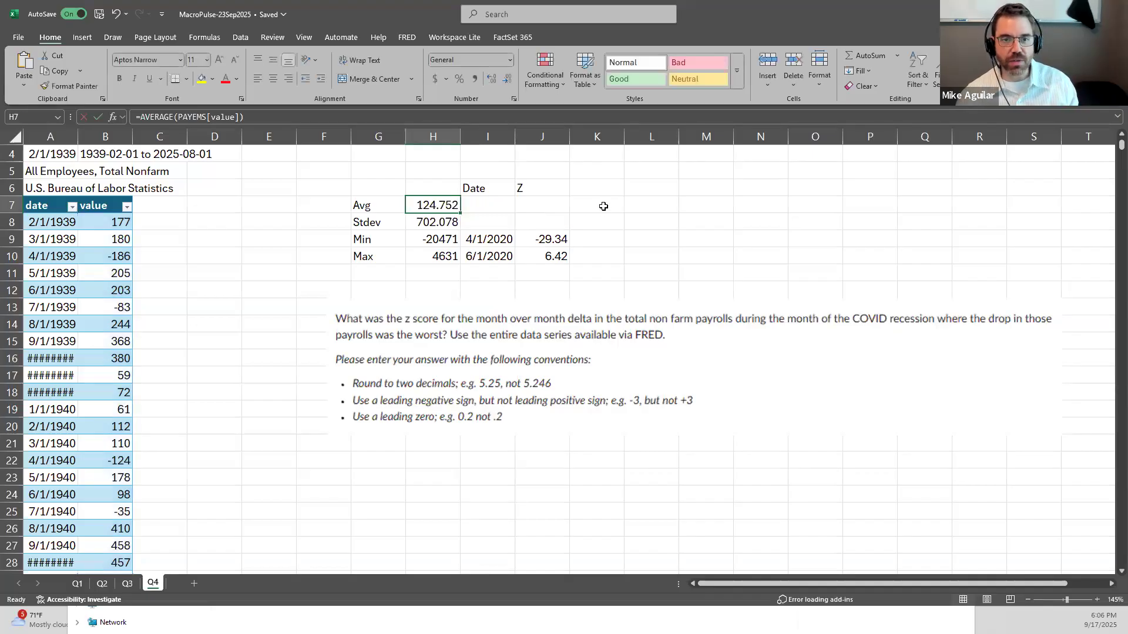
- Enter the trial formula =average(PAYEMS[value]) in K7, choosing the table and its value column from the formula suggestions
{"action": "left_click", "coordinate": [603, 207]}
{"action": "type", "text": "=average("}
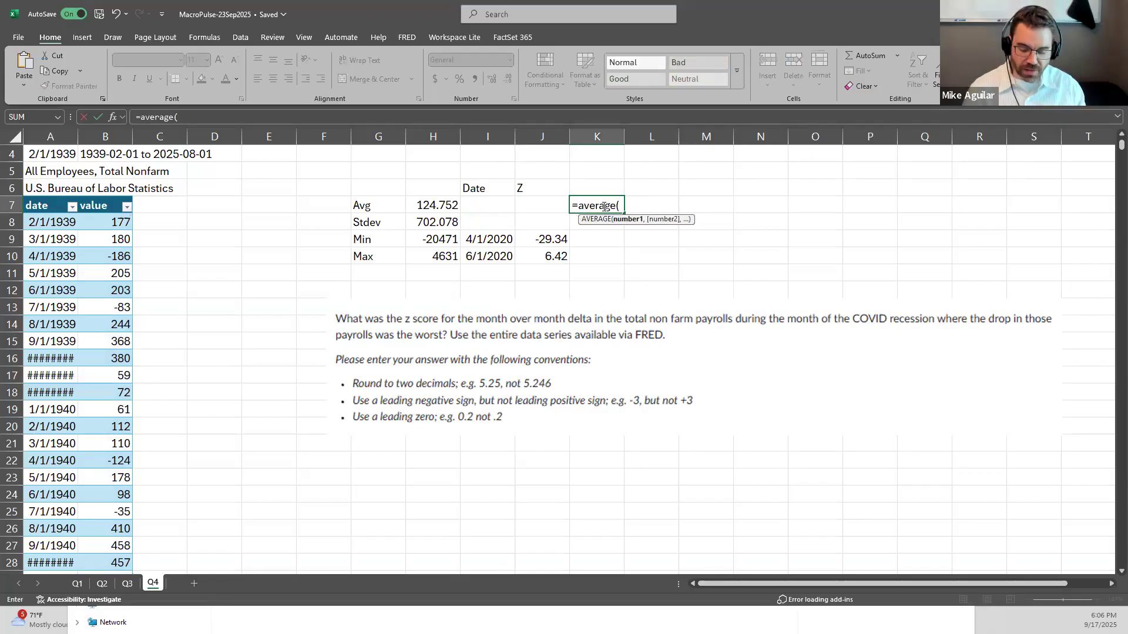
{"action": "type", "text": "PA"}
{"action": "key", "text": "Tab"}
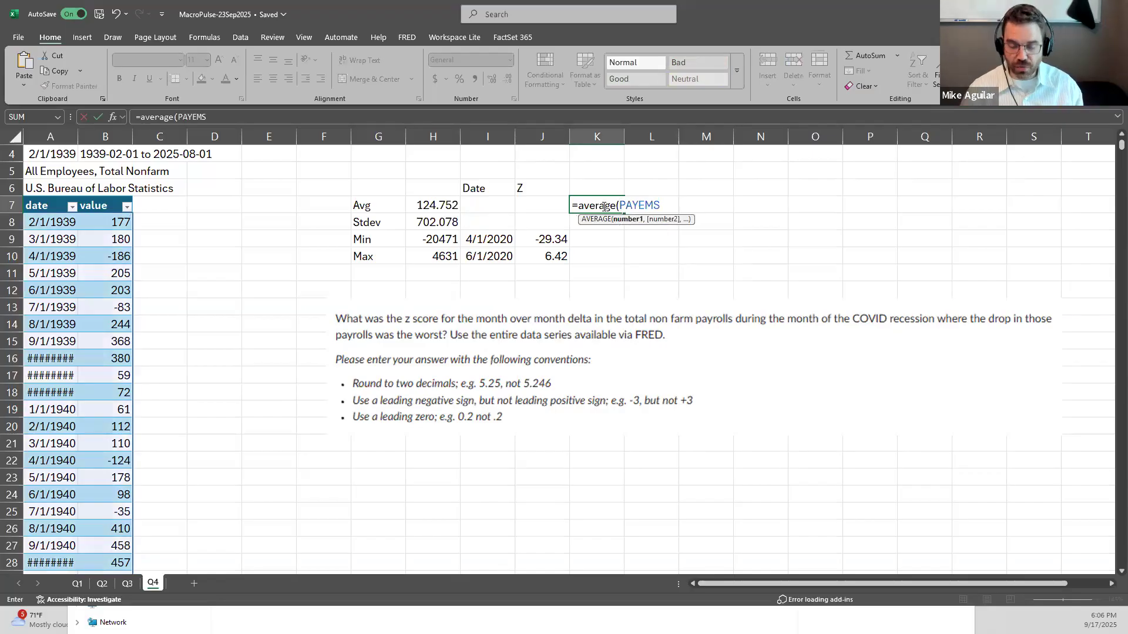
{"action": "type", "text": "["}
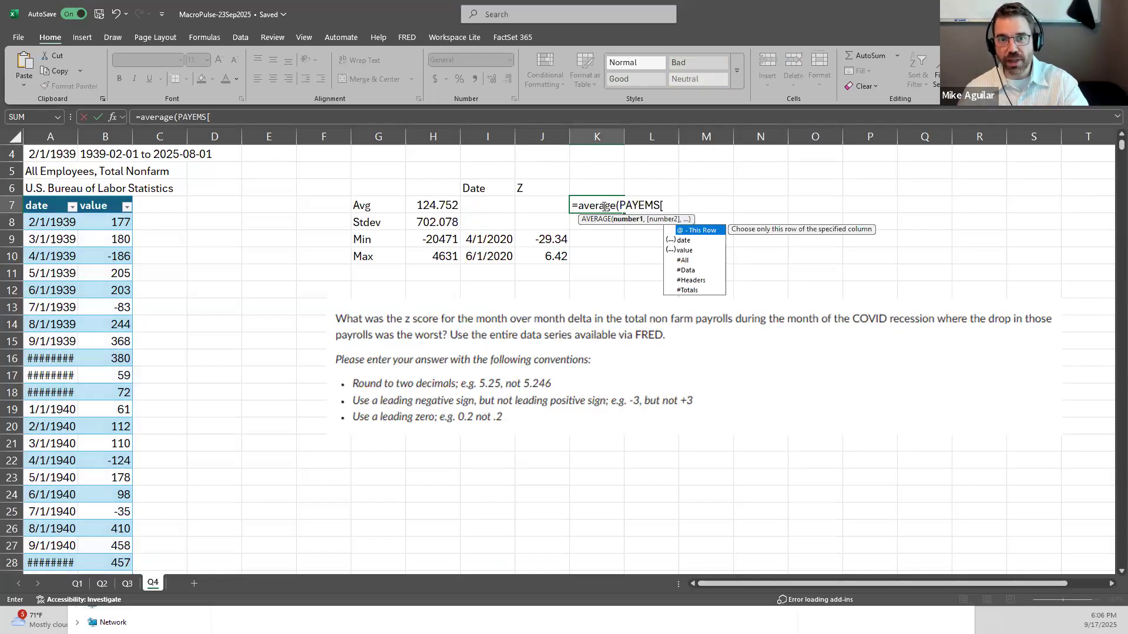
{"action": "key", "text": "Down"}
{"action": "key", "text": "Down"}
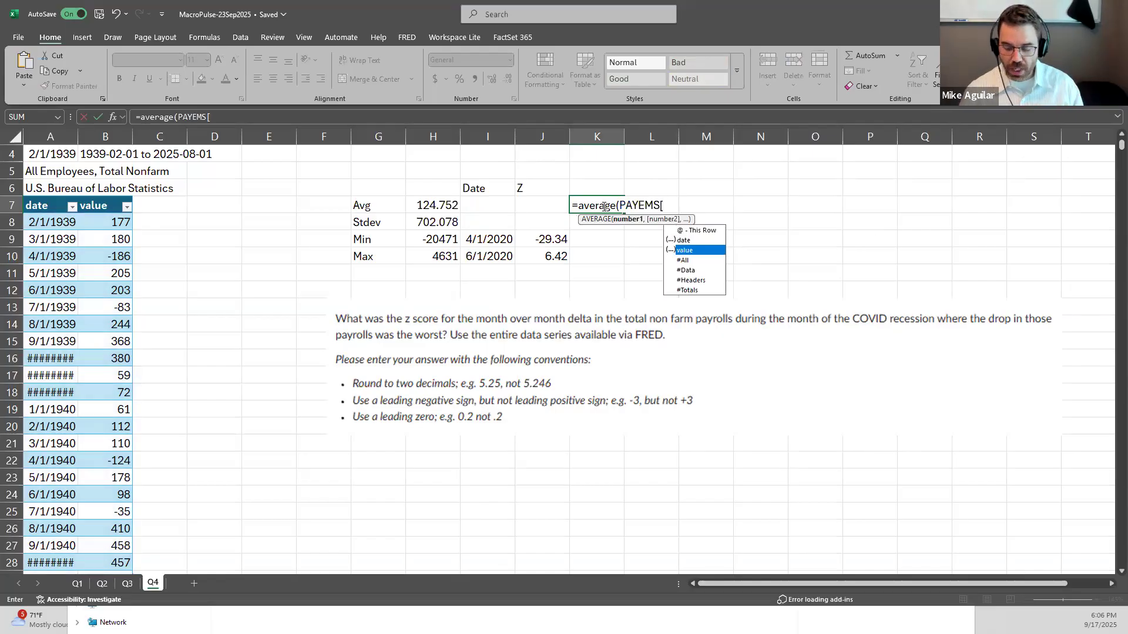
{"action": "key", "text": "Tab"}
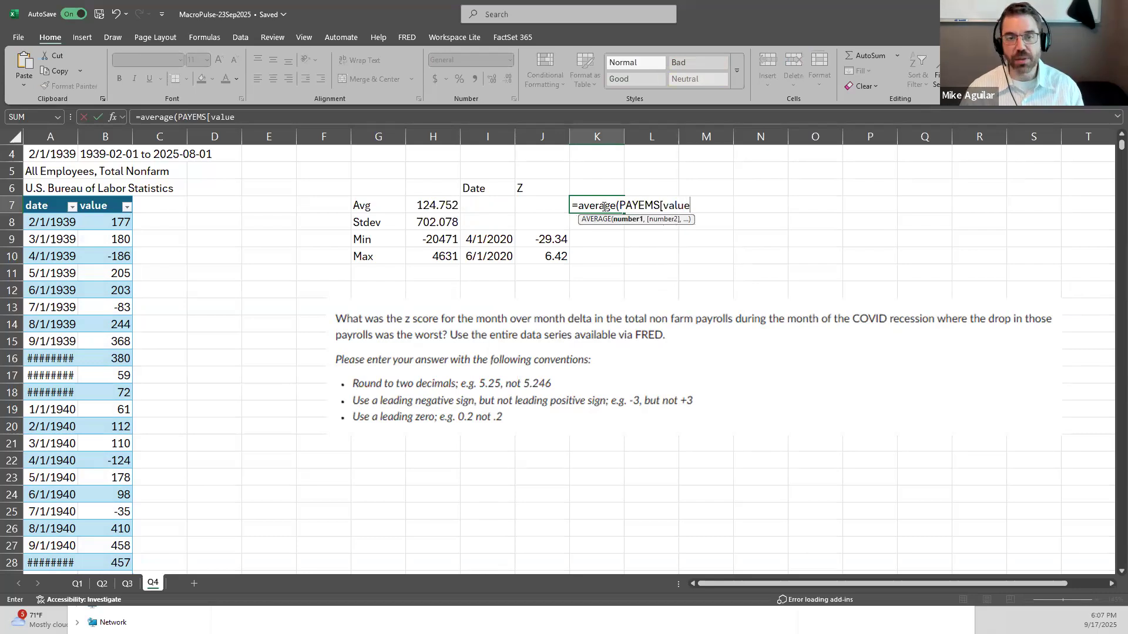
{"action": "type", "text": "]"}
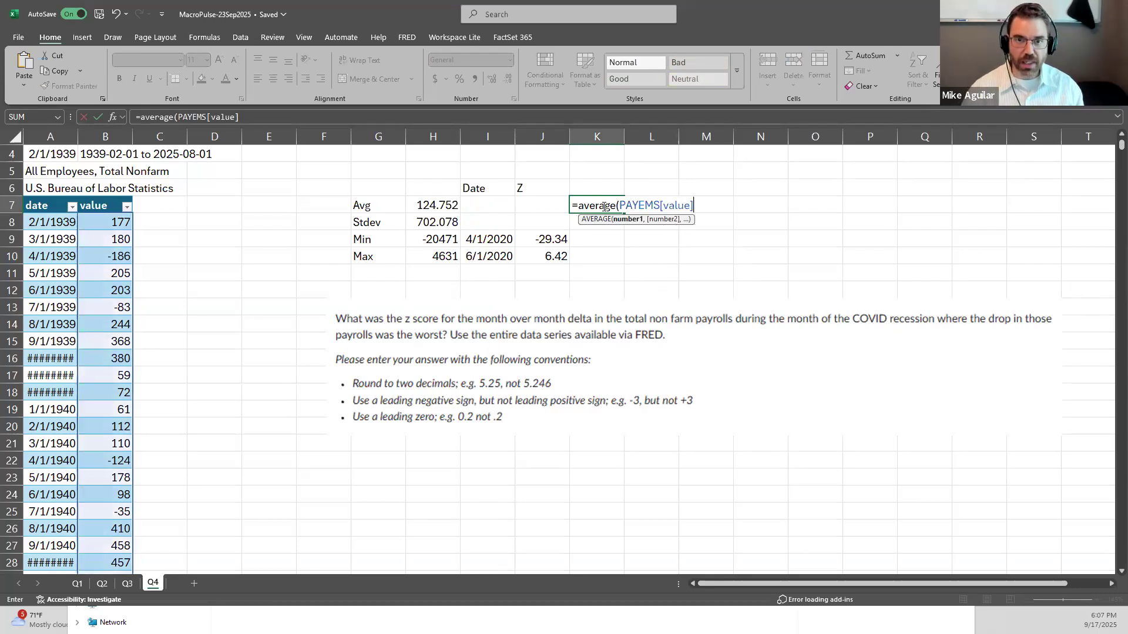
{"action": "type", "text": ")"}
{"action": "key", "text": "Return"}
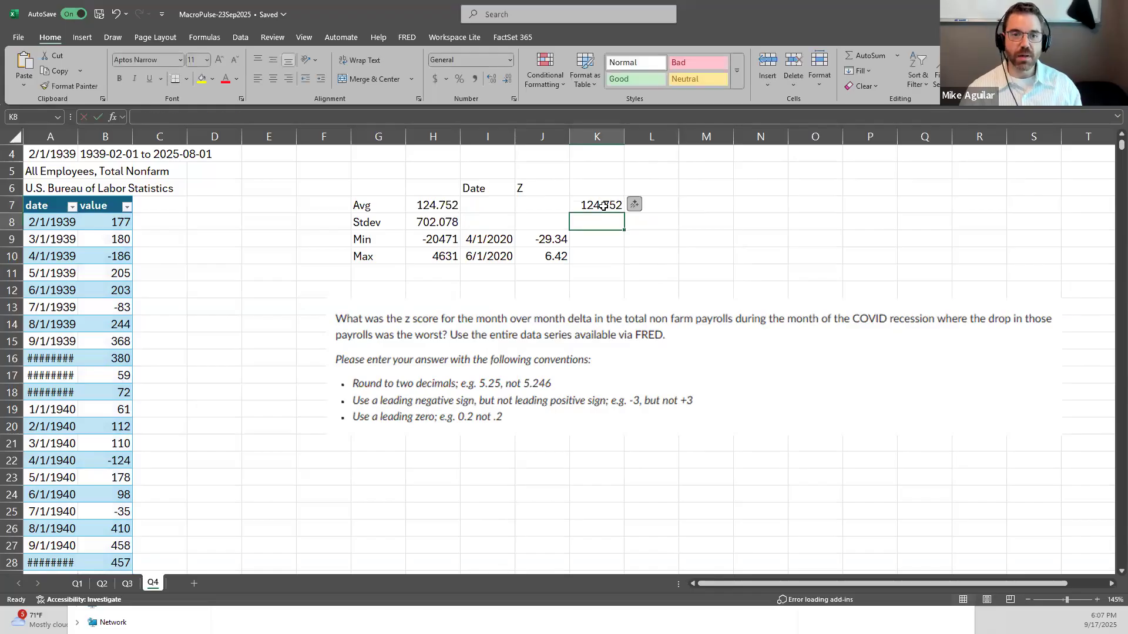
- Clear the trial average formula from K7
{"action": "key", "text": "Up"}
{"action": "key", "text": "BackSpace"}
{"action": "key", "text": "Return"}
{"action": "key", "text": "Up"}
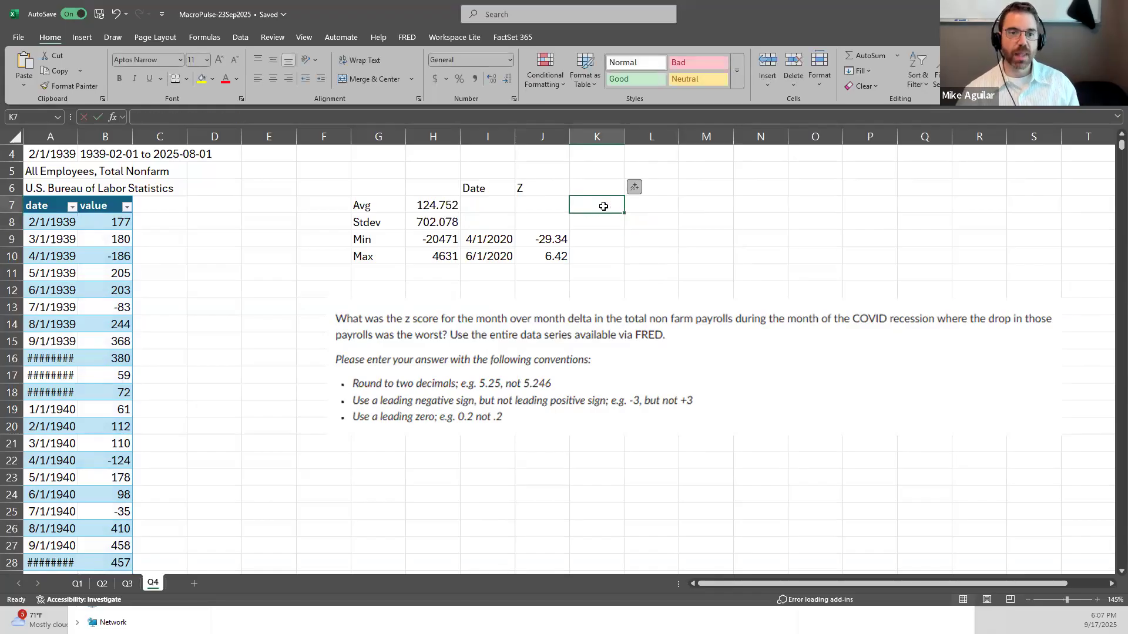
- Inspect the standard deviation formula in H8
{"action": "key", "text": "Left"}
{"action": "key", "text": "Left"}
{"action": "key", "text": "Left"}
{"action": "key", "text": "Down"}
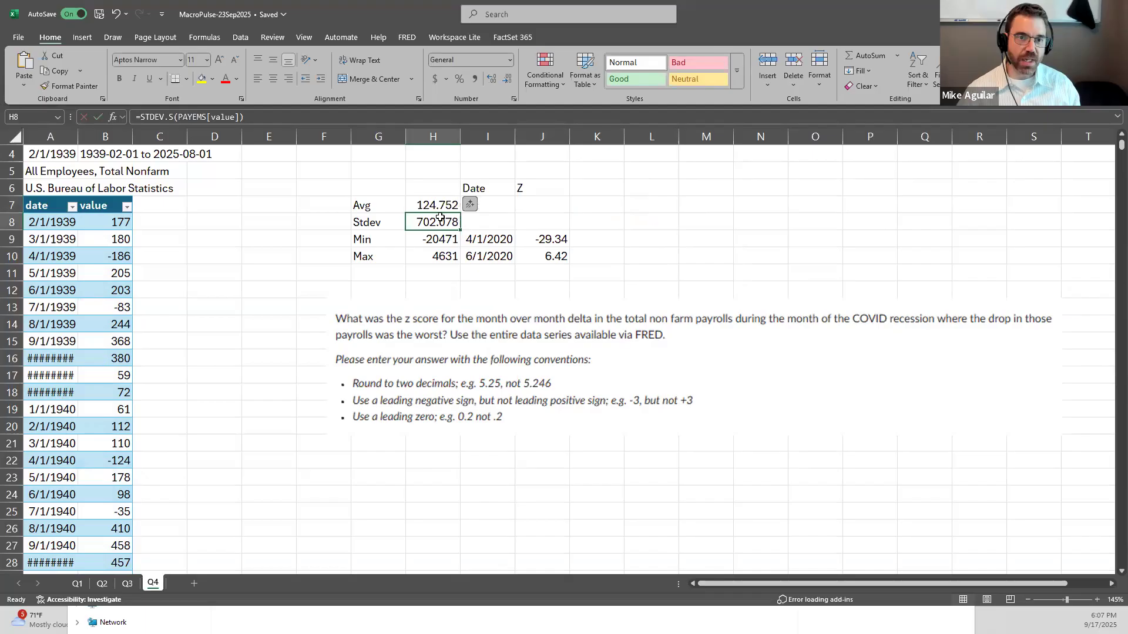
- Examine the STDEV.S formula's reference to the PAYEMS value column in H8, leave it as is, and return to H7
{"action": "double_click", "coordinate": [438, 220]}
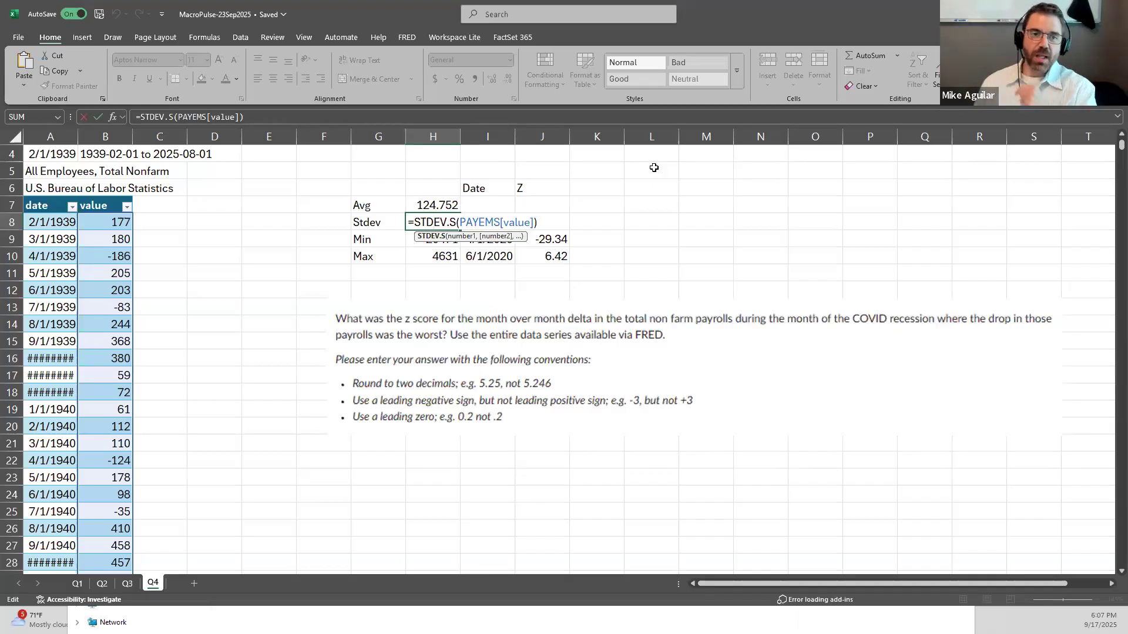
{"action": "key", "text": "Home"}
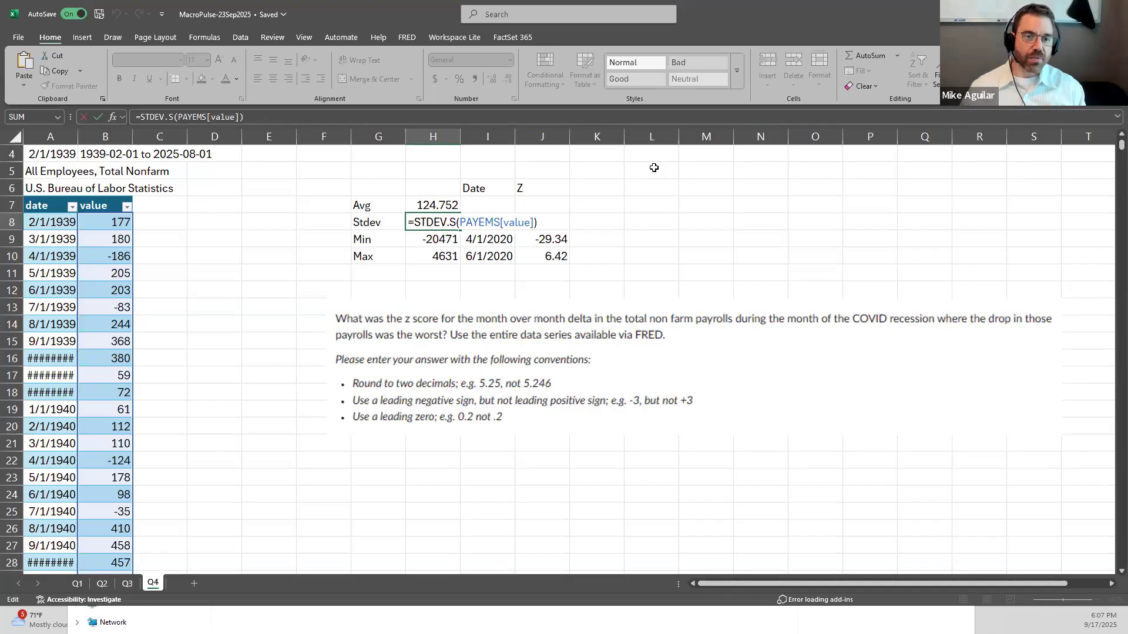
{"action": "key", "text": "ctrl+Return"}
{"action": "key", "text": "Up"}
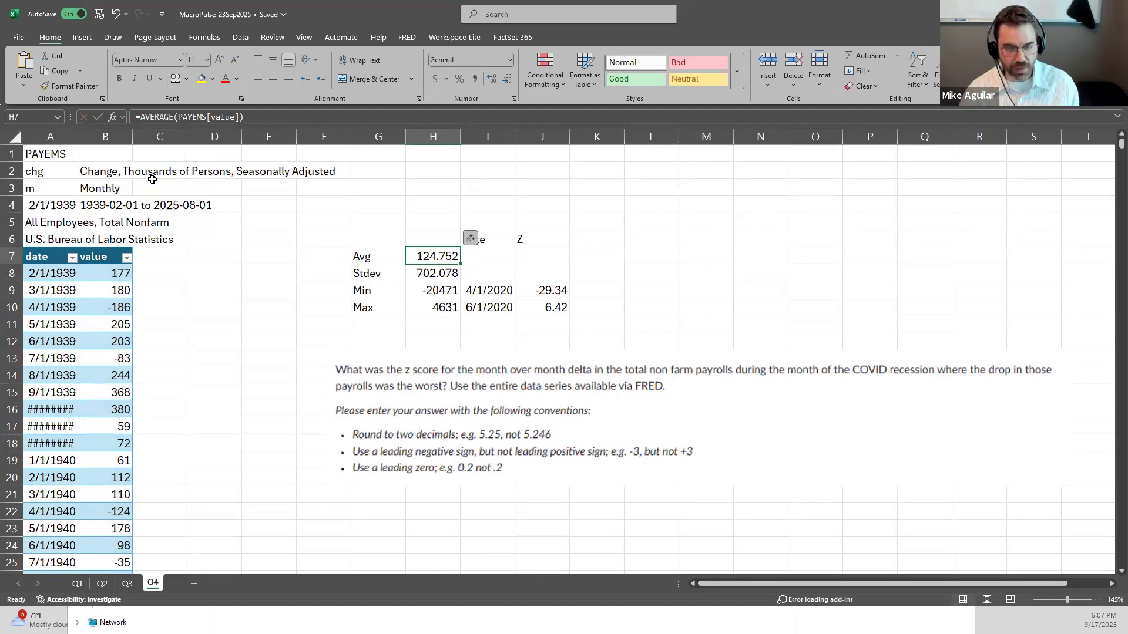
- Switch to the FRED PAYEMS chart and view the 5Y and 10Y ranges, checking back against the average in Excel between them
{"action": "key", "text": "alt+Tab"}
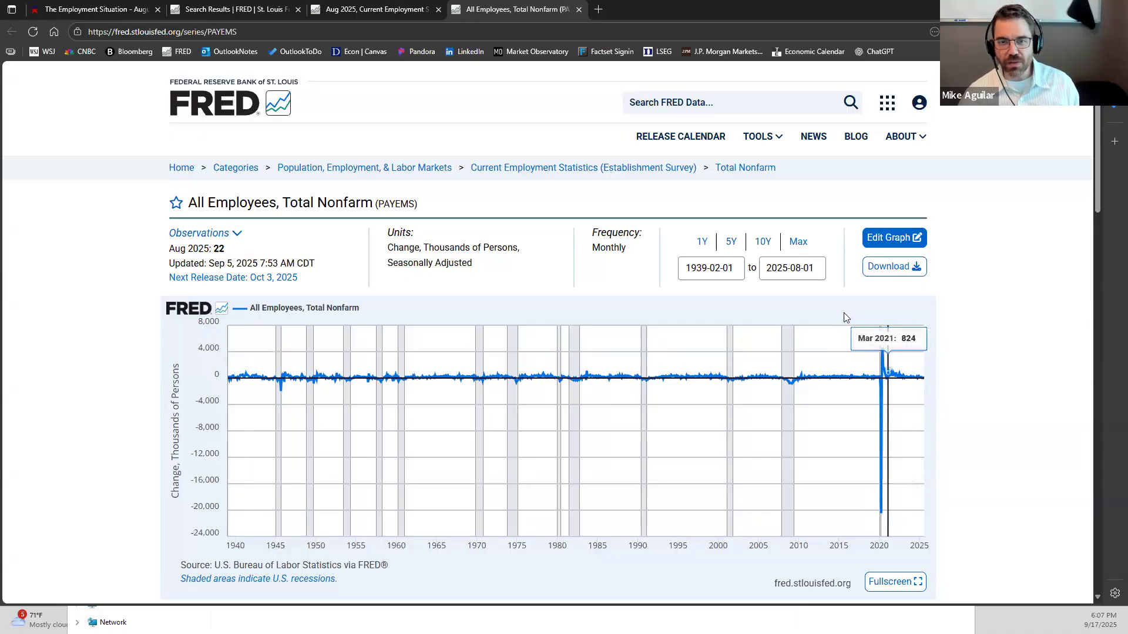
{"action": "left_click", "coordinate": [730, 243]}
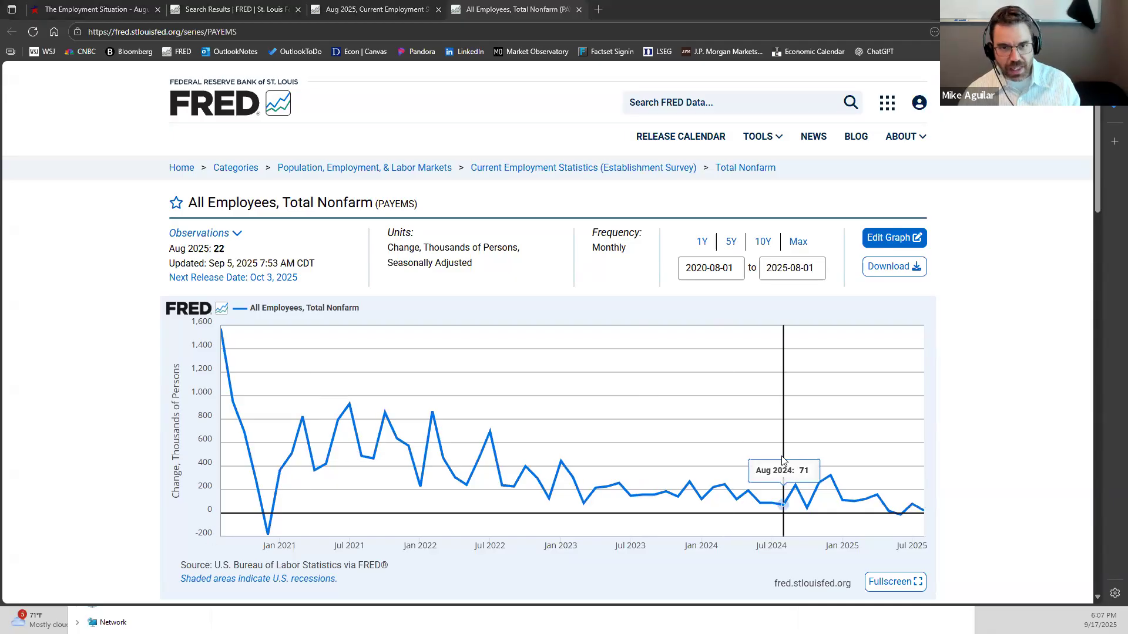
{"action": "key", "text": "alt+Tab"}
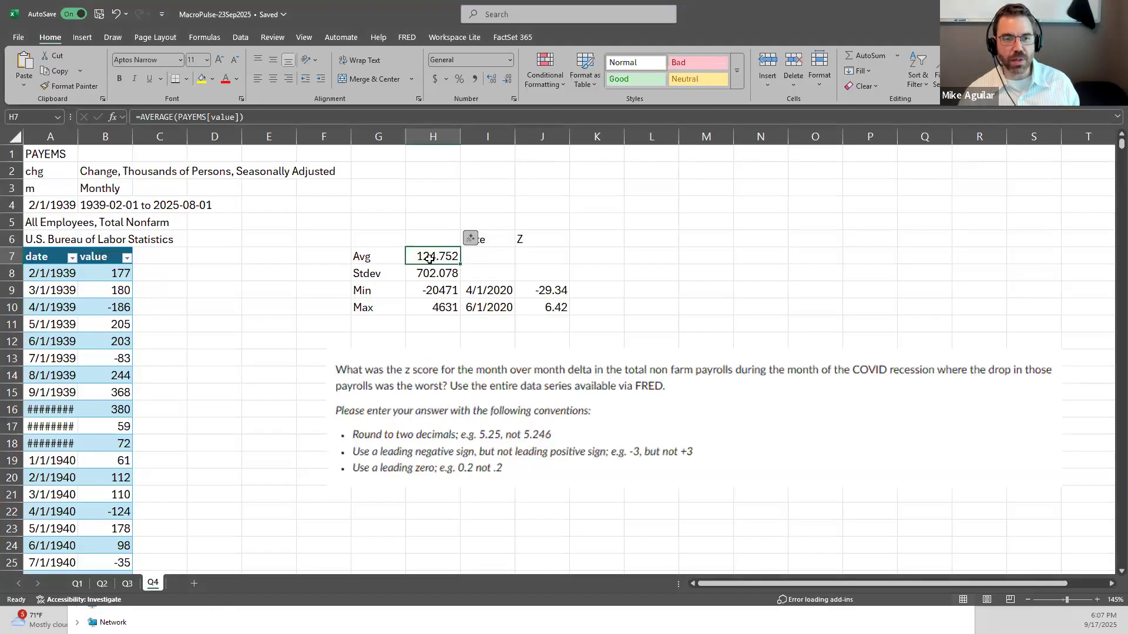
{"action": "key", "text": "alt+Tab"}
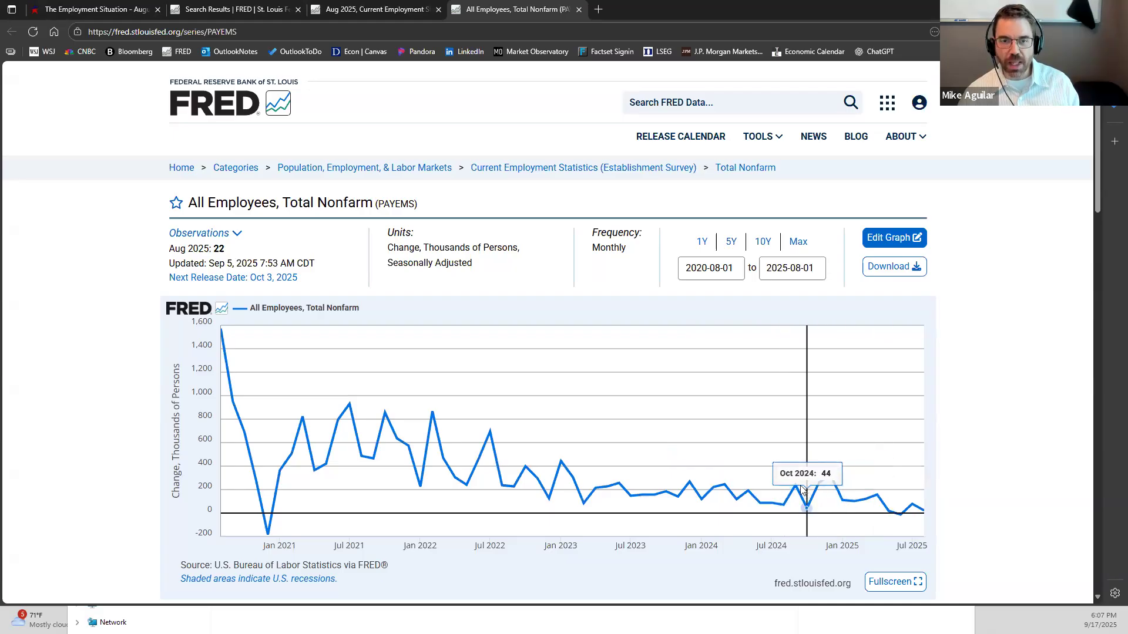
{"action": "left_click", "coordinate": [763, 243]}
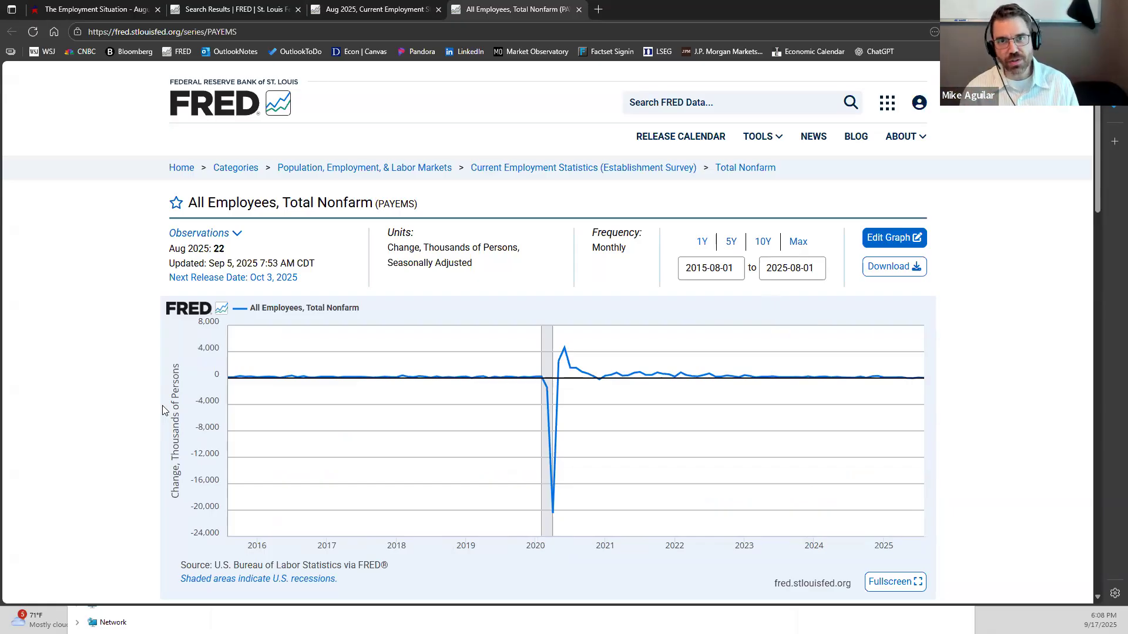
- Return to Excel and inspect the standard deviation formula in H8 and the MIN formula in H9 without changing them
{"action": "key", "text": "alt+Tab"}
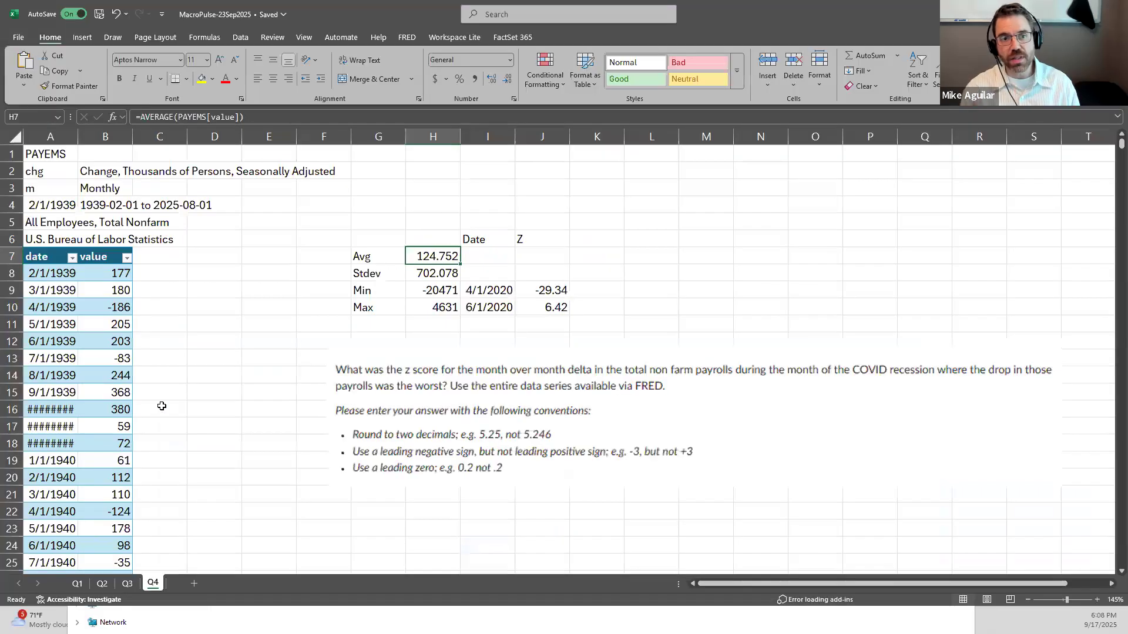
{"action": "key", "text": "Down"}
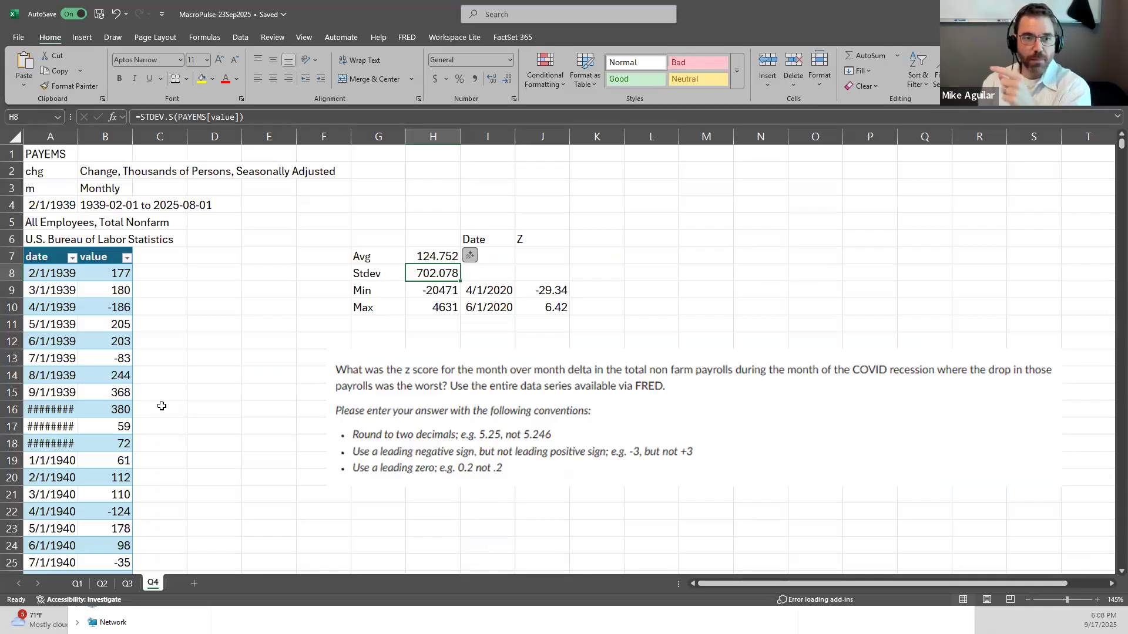
{"action": "key", "text": "Down"}
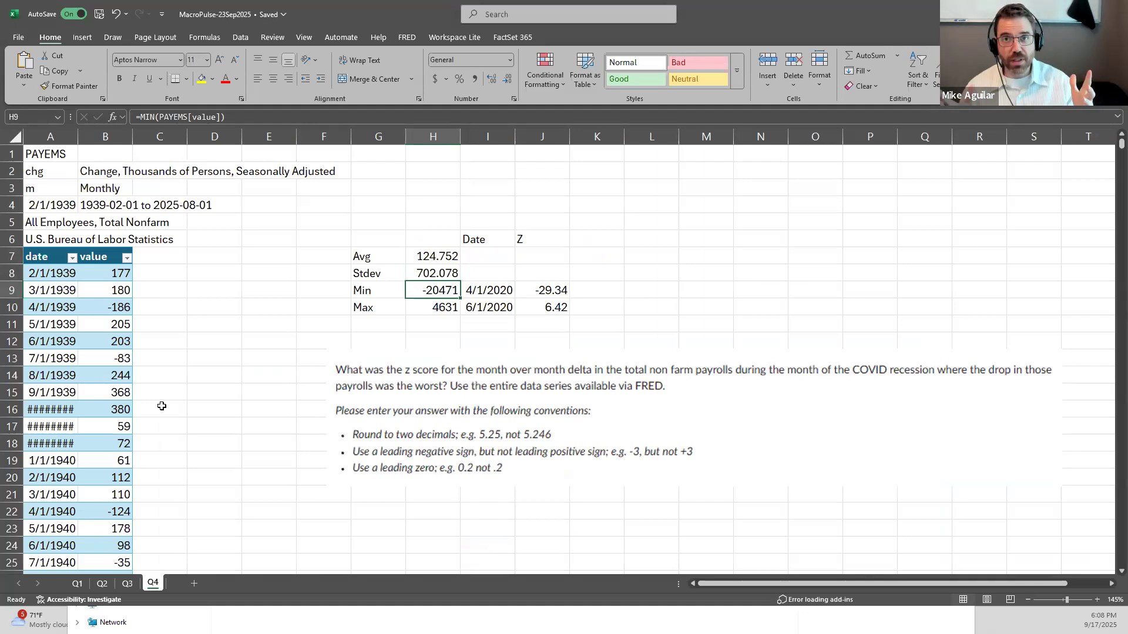
{"action": "double_click", "coordinate": [454, 290]}
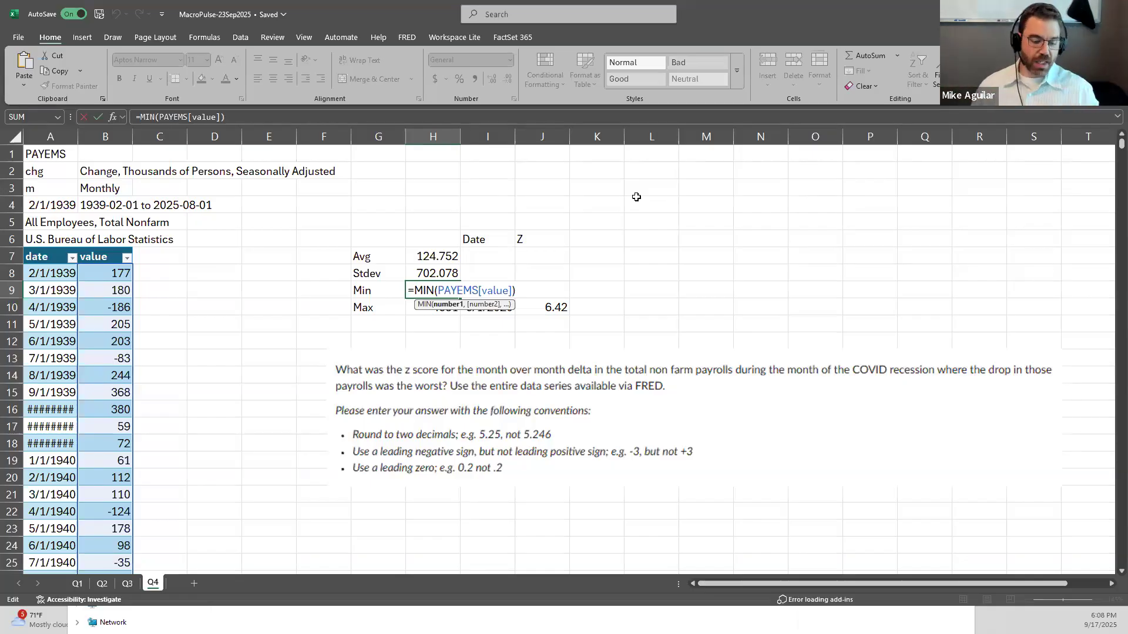
{"action": "key", "text": "Escape"}
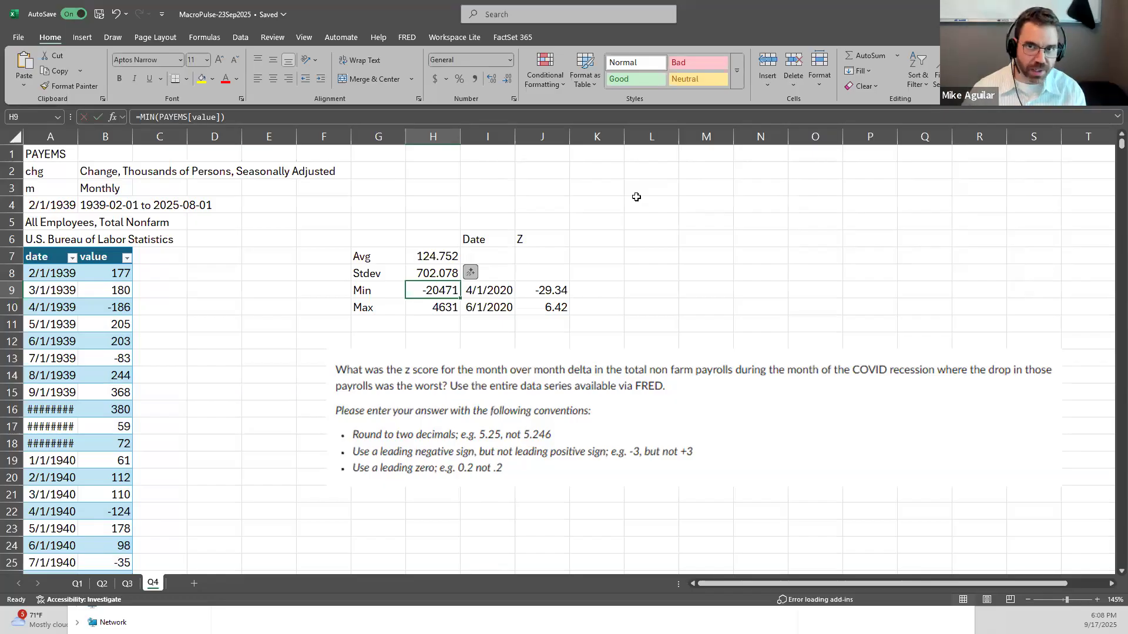
- Inspect the INDEX/MATCH formula in I9 that looks up the date of the minimum, leaving it as is
{"action": "key", "text": "Right"}
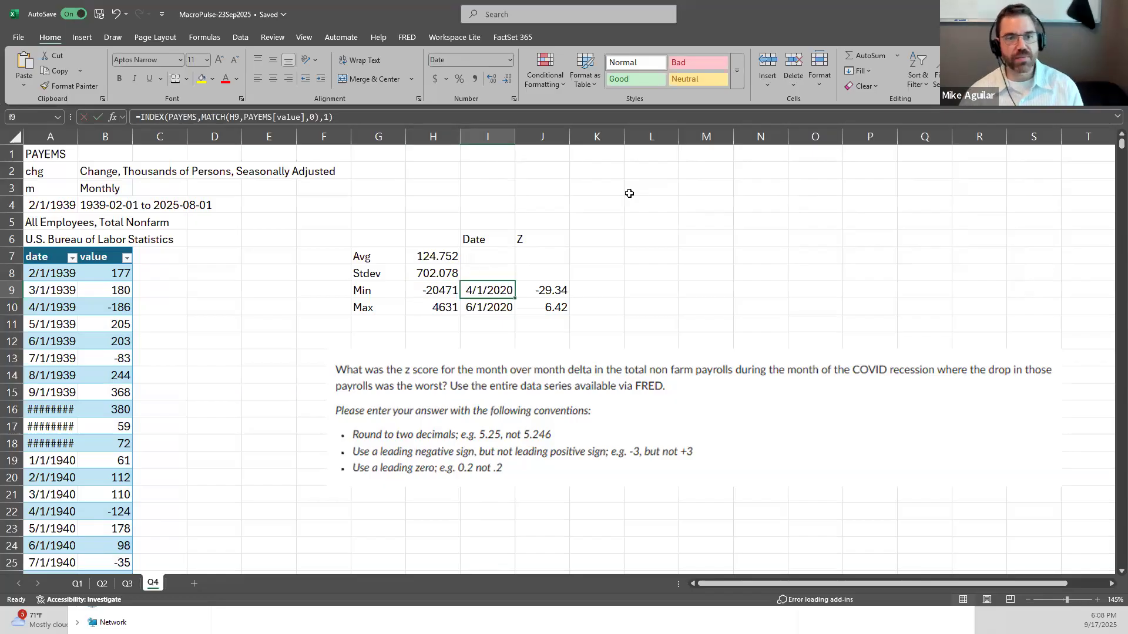
{"action": "double_click", "coordinate": [477, 289]}
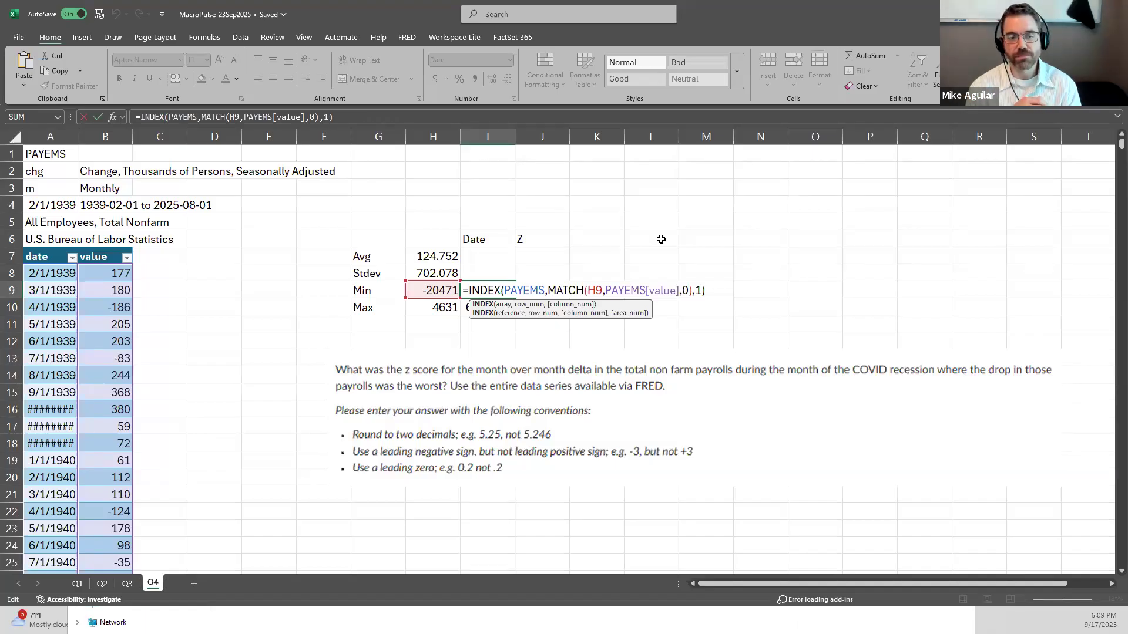
{"action": "key", "text": "Escape"}
- Enter the trial formula =match(H9,PAYEMS[value],0) in L9 to find the row position of the minimum
{"action": "key", "text": "Right"}
{"action": "key", "text": "Right"}
{"action": "key", "text": "Right"}
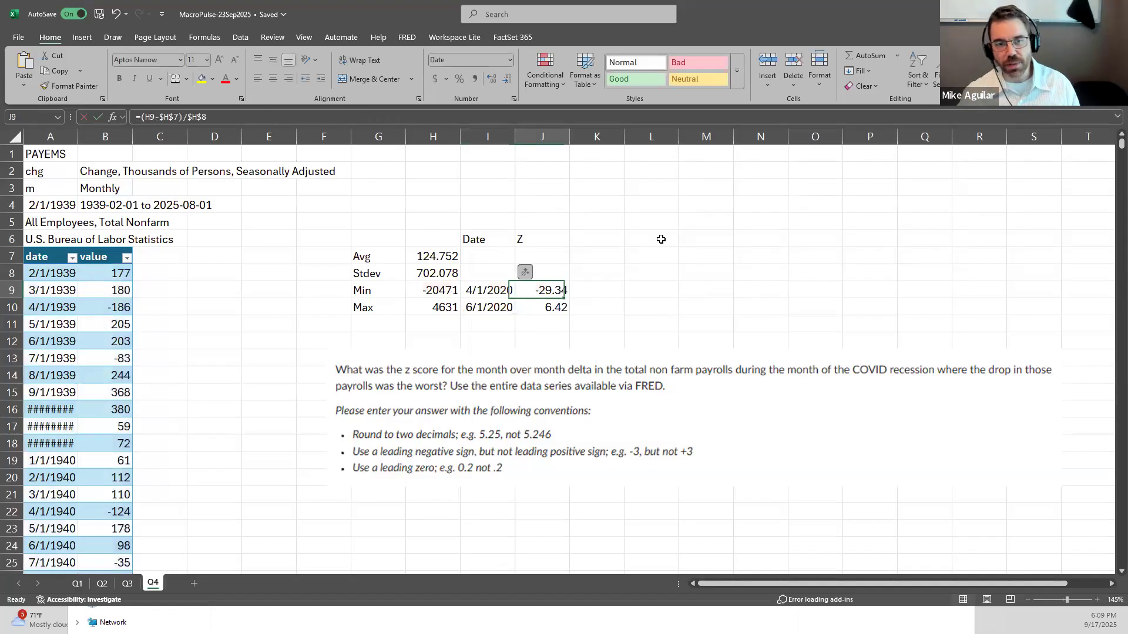
{"action": "type", "text": "=mat"}
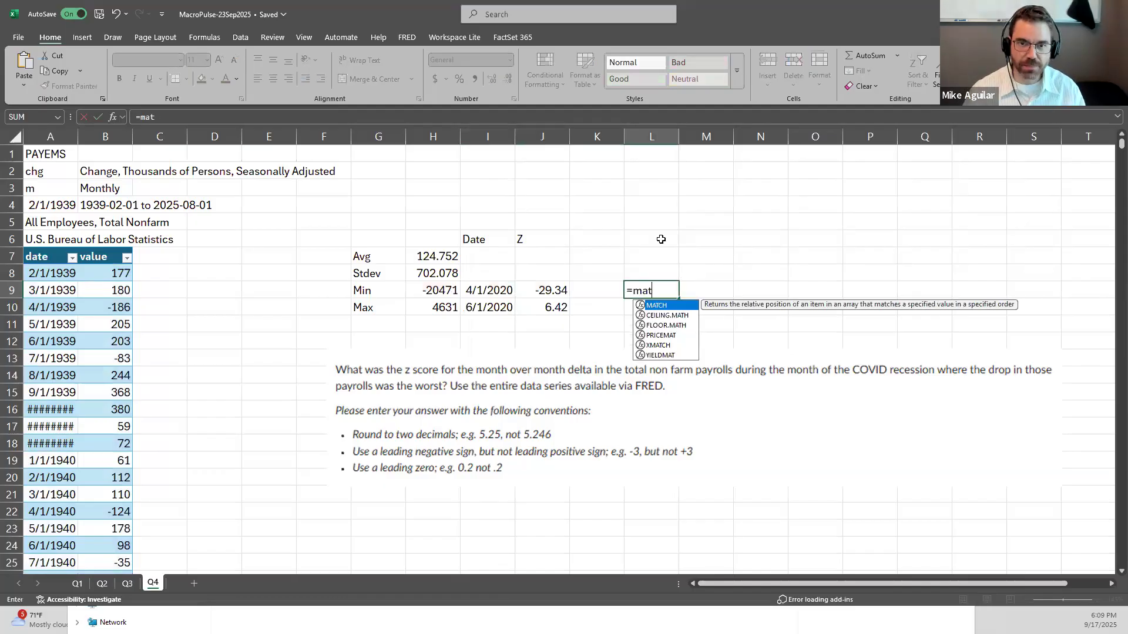
{"action": "type", "text": "ch("}
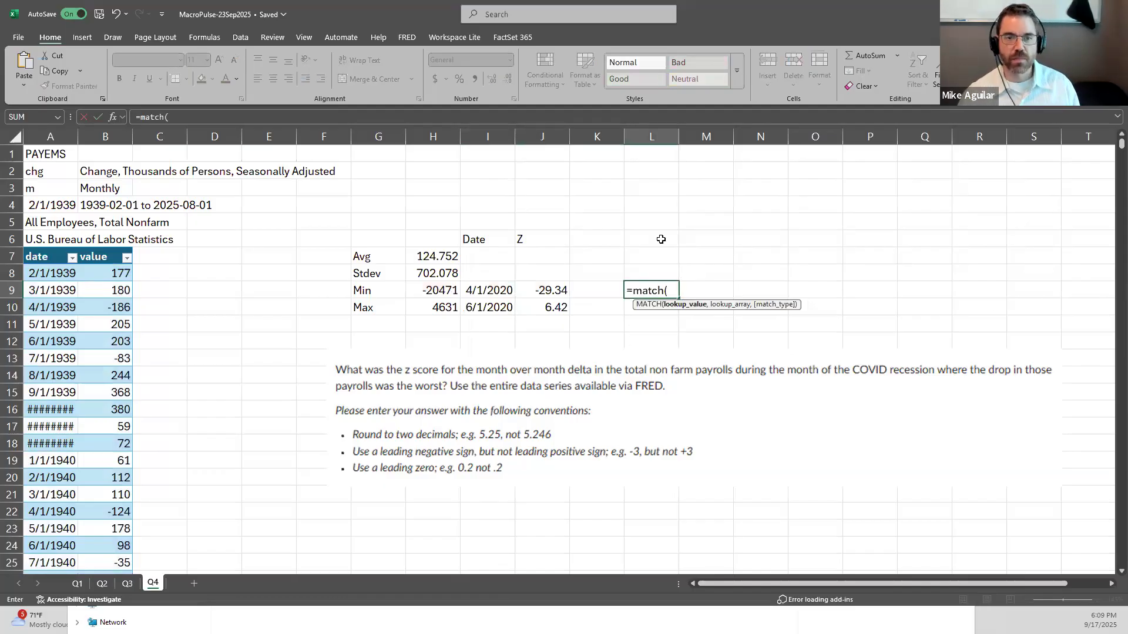
{"action": "left_click", "coordinate": [440, 288]}
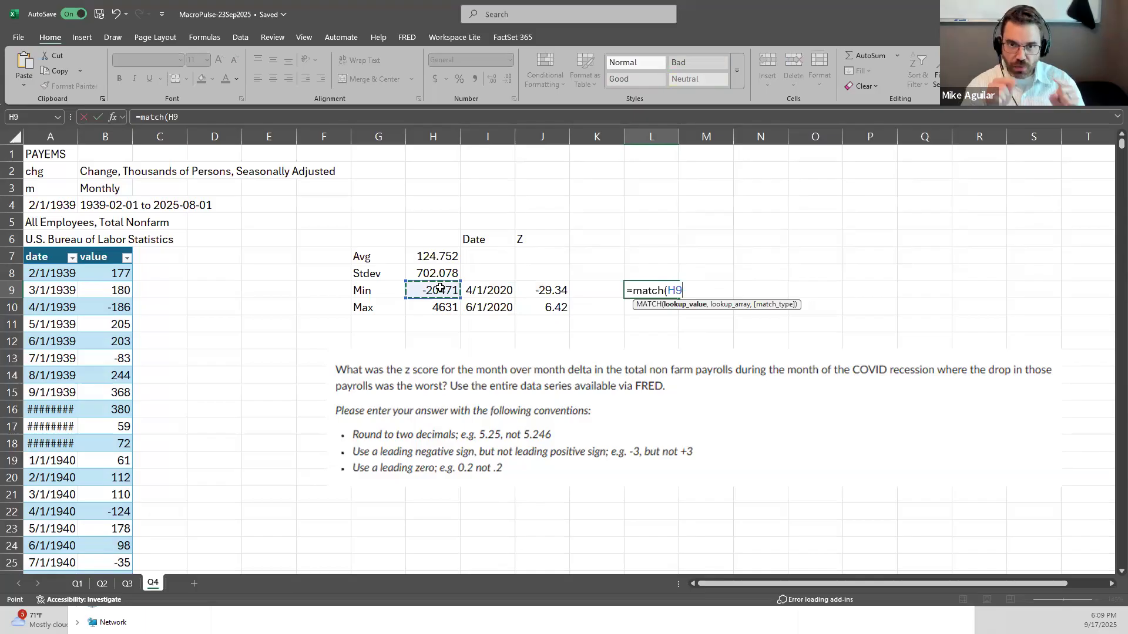
{"action": "type", "text": ",PAYEMS[v"}
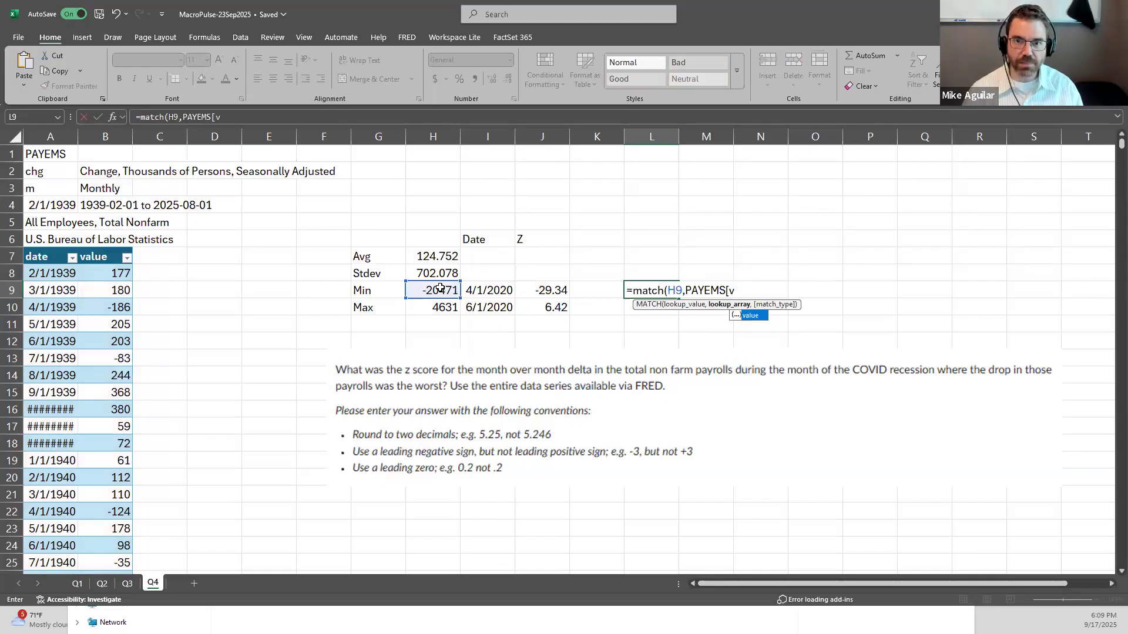
{"action": "key", "text": "Tab"}
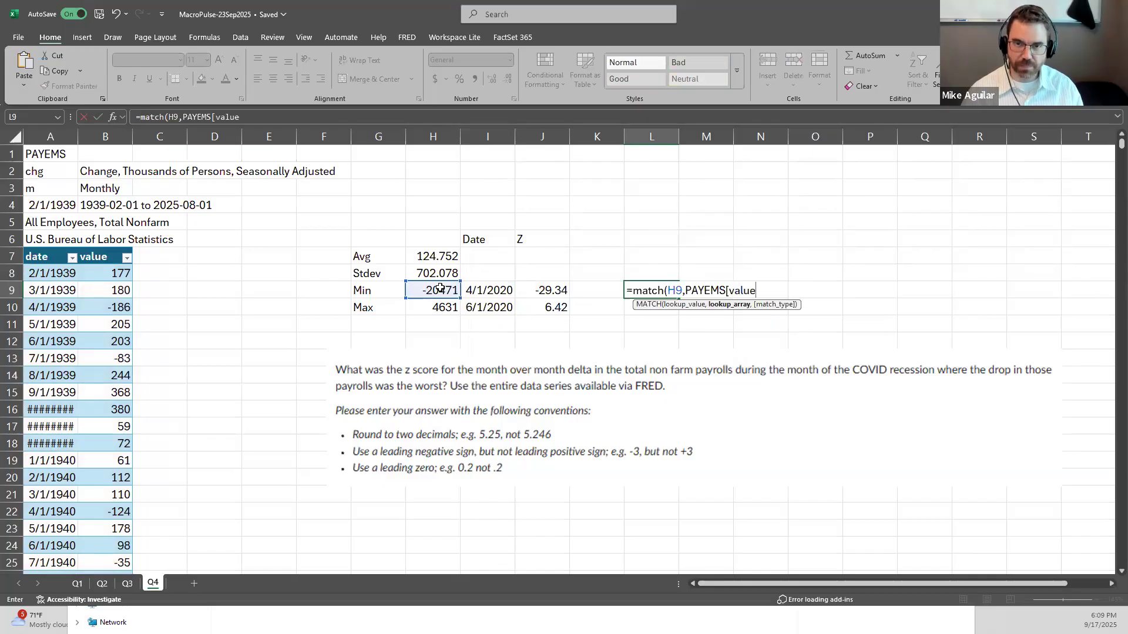
{"action": "type", "text": "]),"}
{"action": "key", "text": "BackSpace"}
{"action": "key", "text": "BackSpace"}
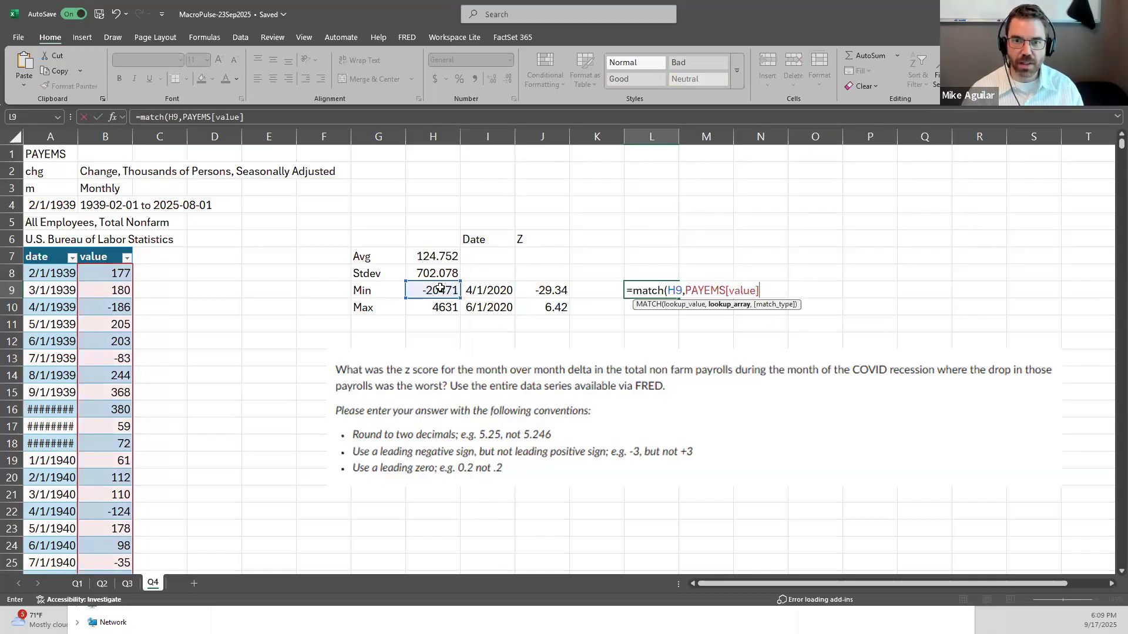
{"action": "type", "text": ",0"}
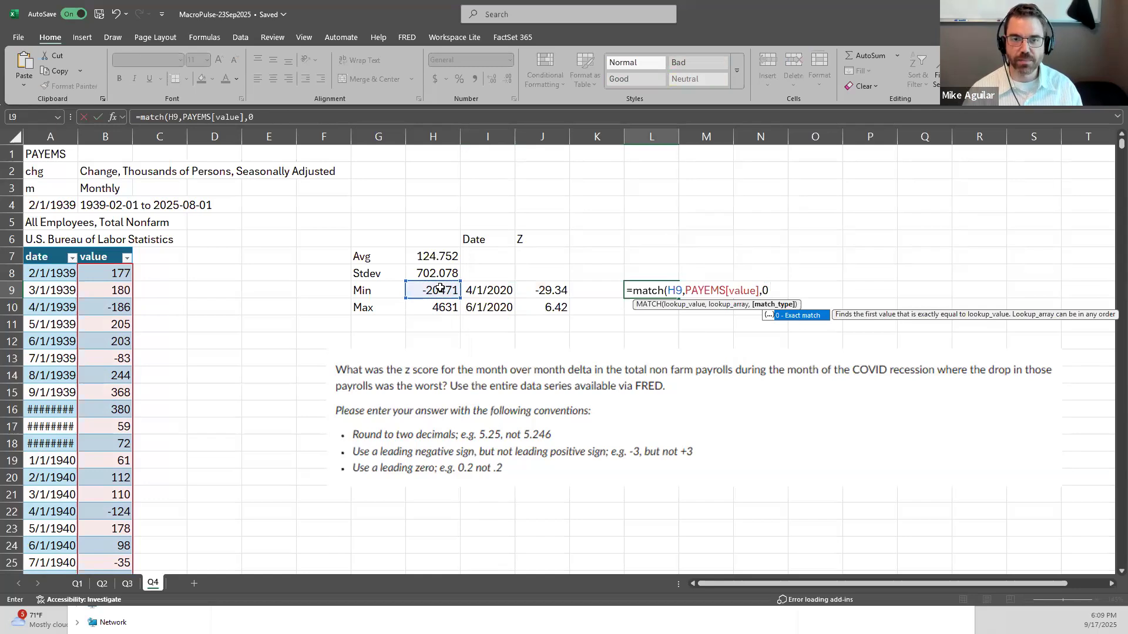
{"action": "key", "text": "Return"}
- Enter the formula =index(PAYEMS,L9,1) in M9 to return the date for the matched row
{"action": "key", "text": "Up"}
{"action": "key", "text": "Right"}
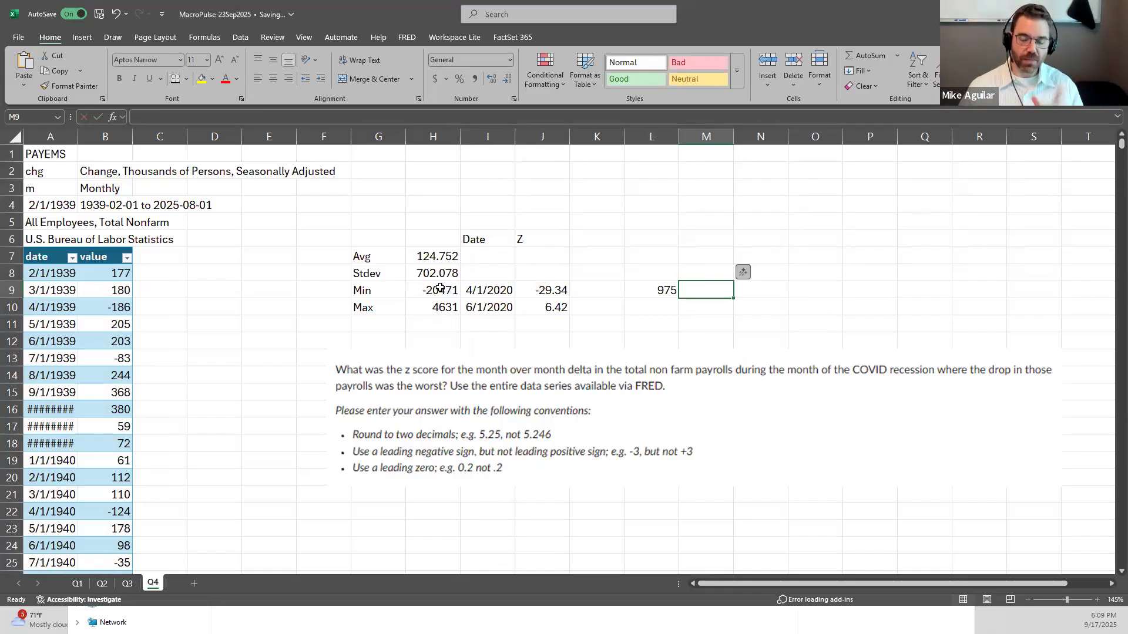
{"action": "type", "text": "="}
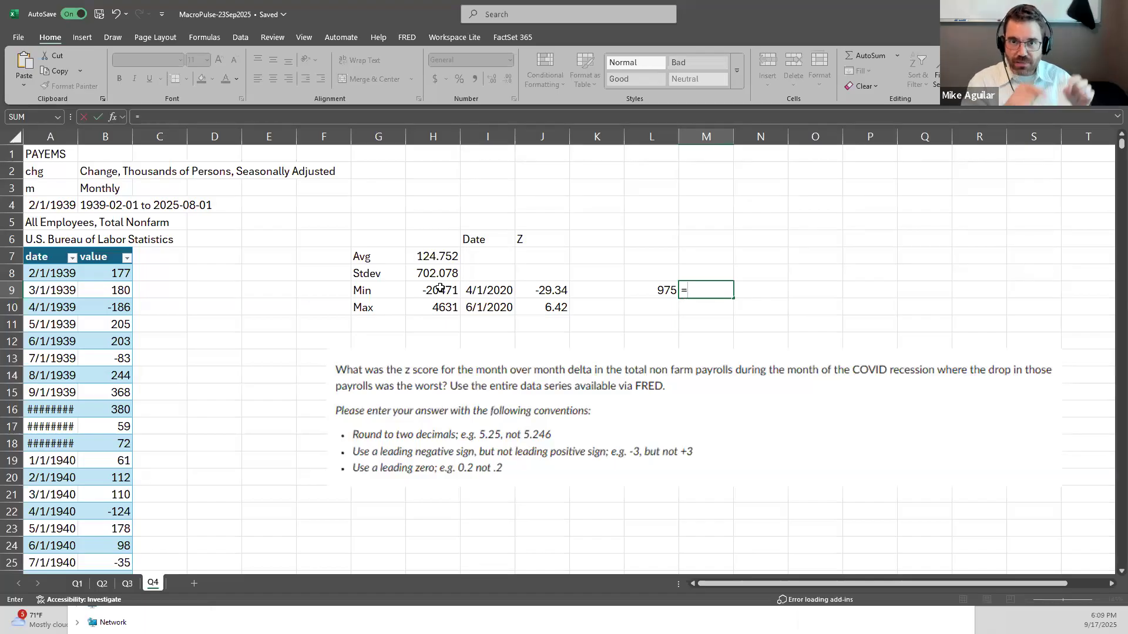
{"action": "type", "text": "index"}
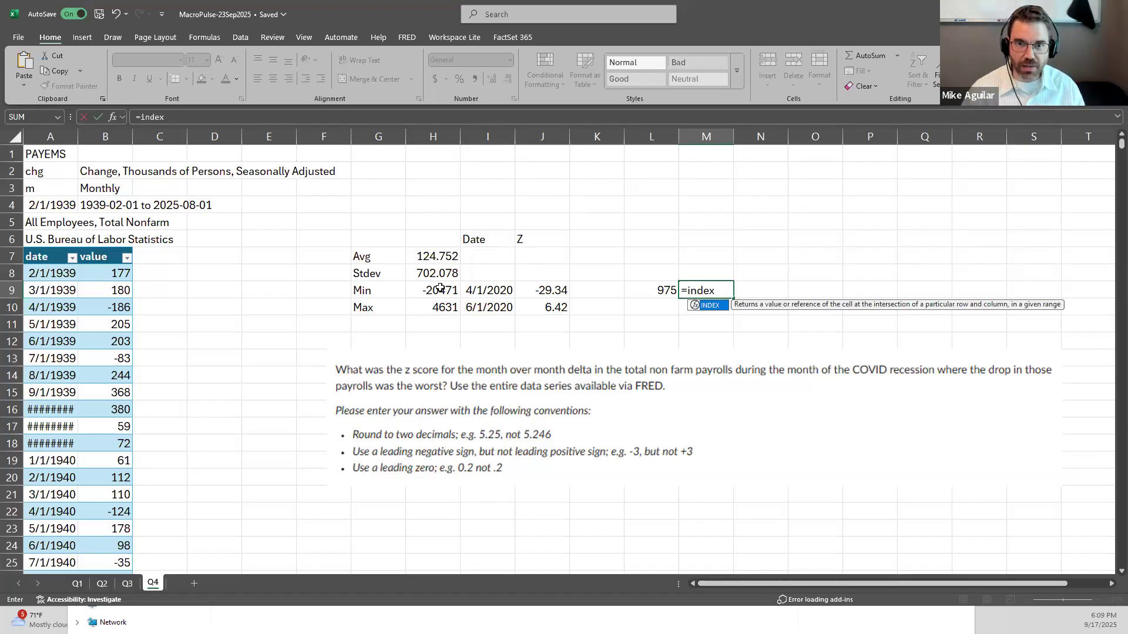
{"action": "type", "text": "("}
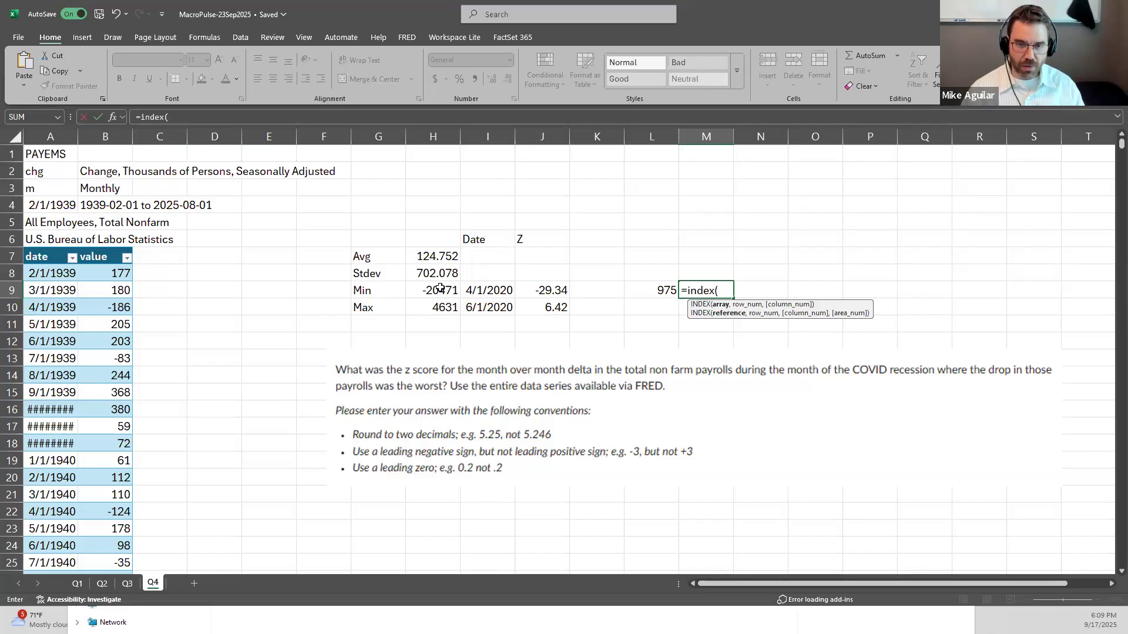
{"action": "type", "text": "PAYEMS"}
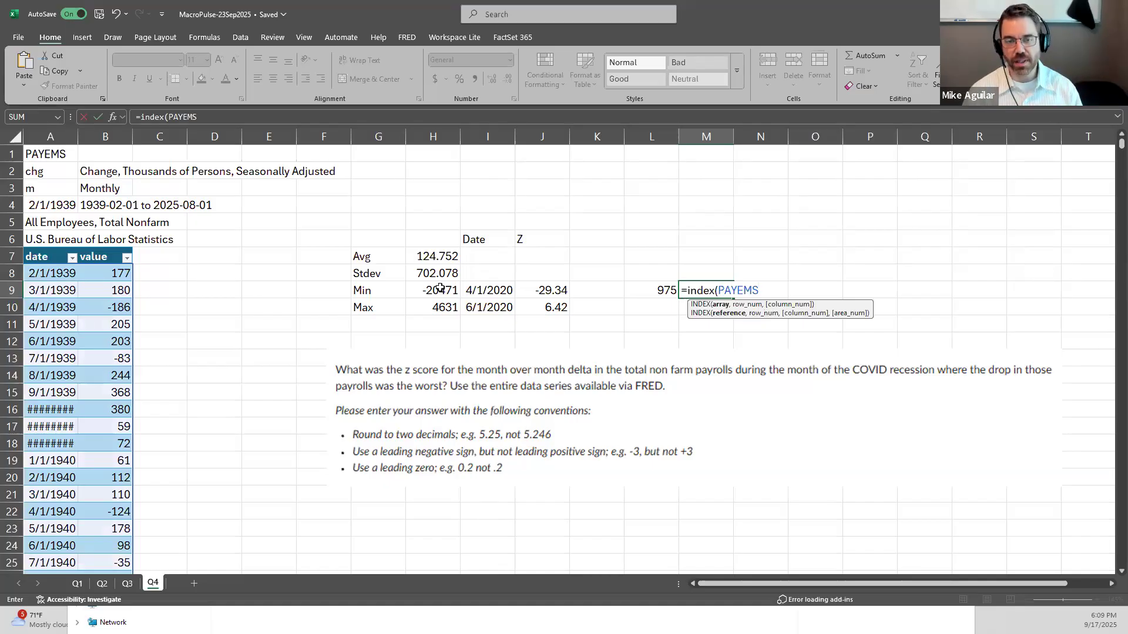
{"action": "type", "text": ","}
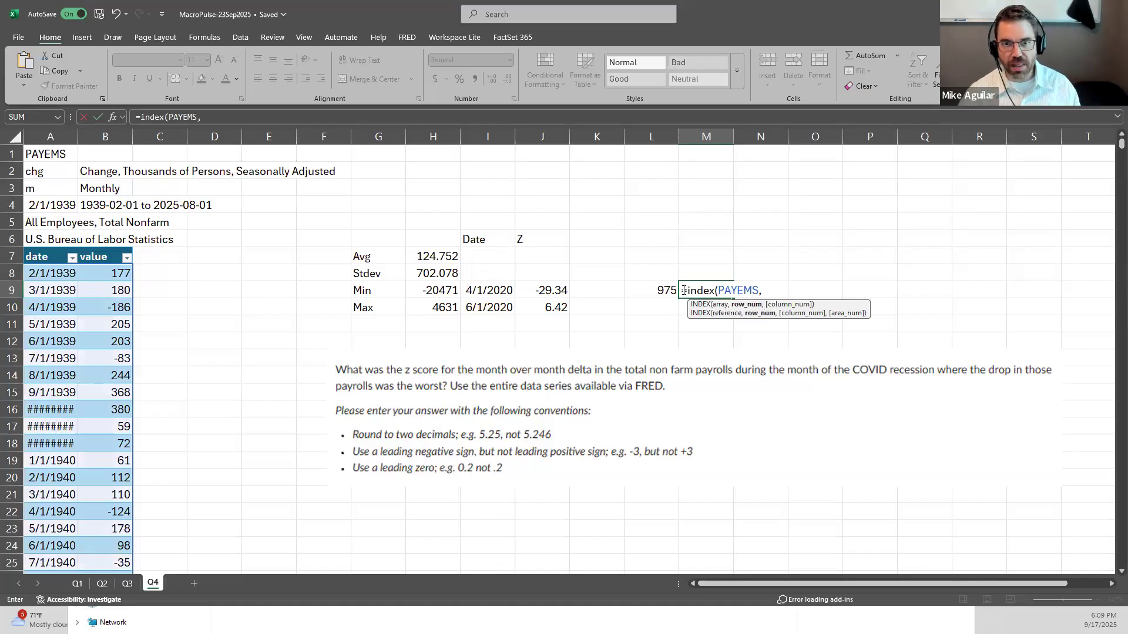
{"action": "left_click", "coordinate": [663, 289]}
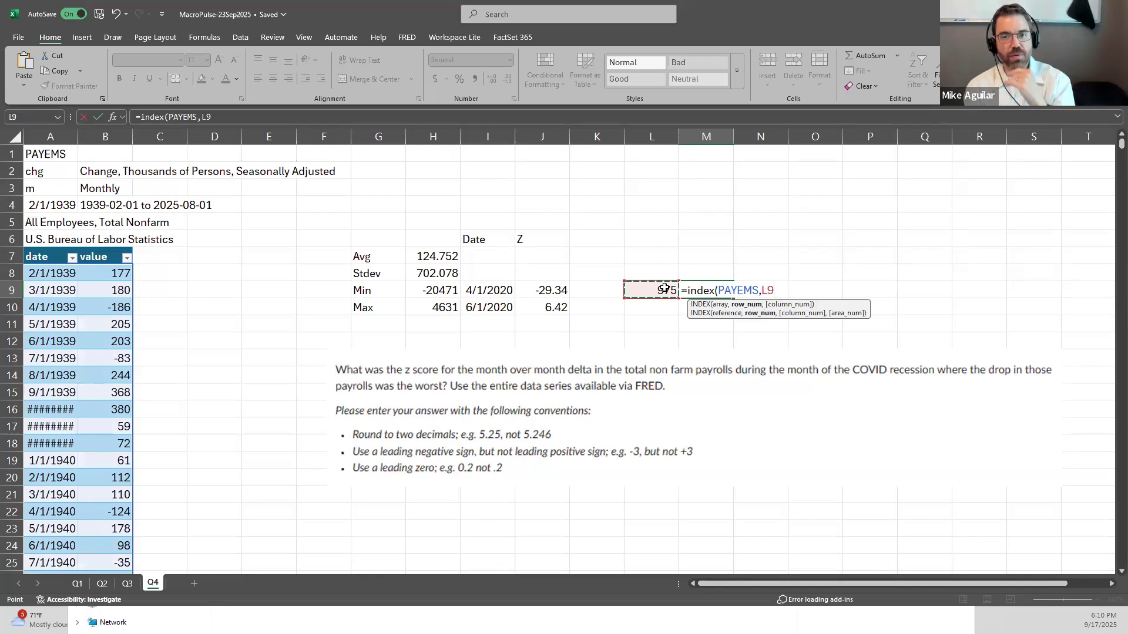
{"action": "type", "text": ",1)"}
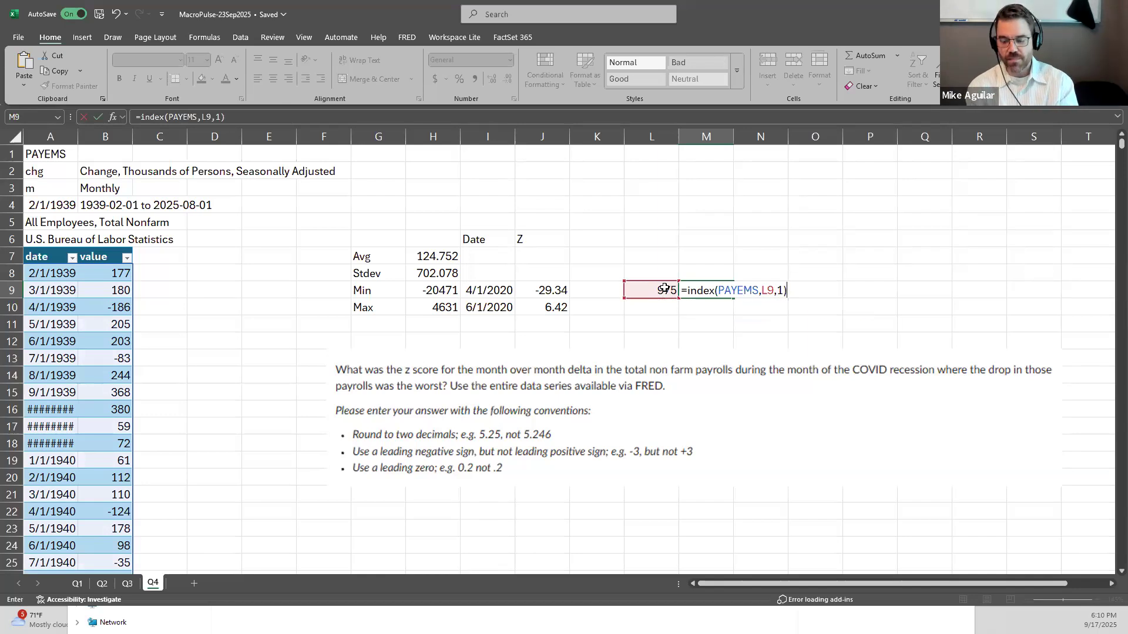
{"action": "key", "text": "Return"}
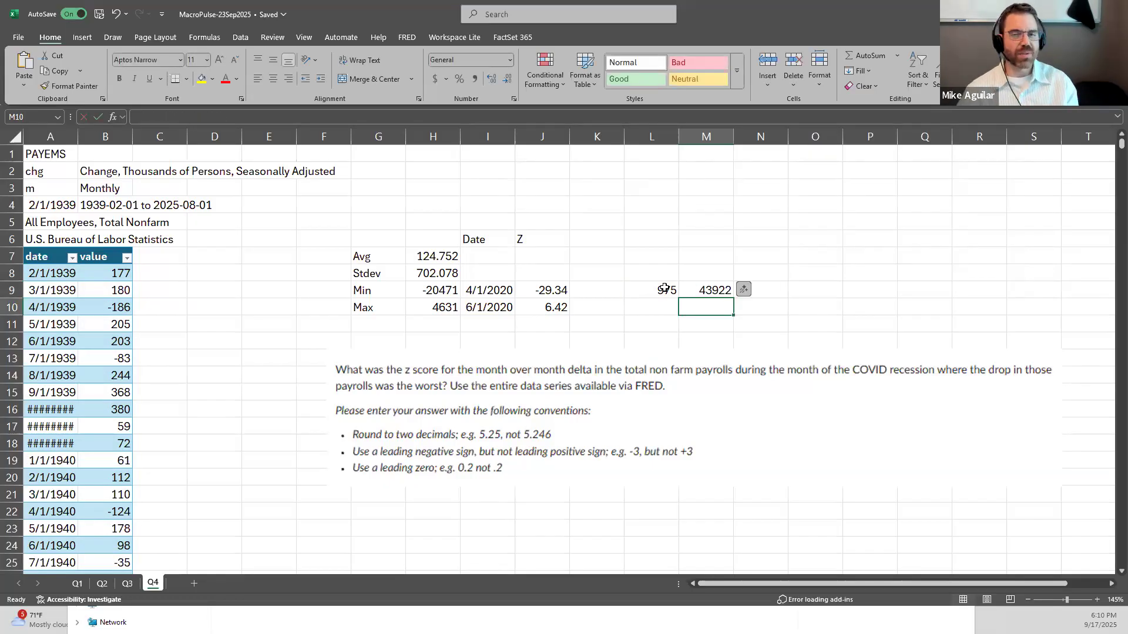
- Format the INDEX result in M9 as Short Date
{"action": "key", "text": "Up"}
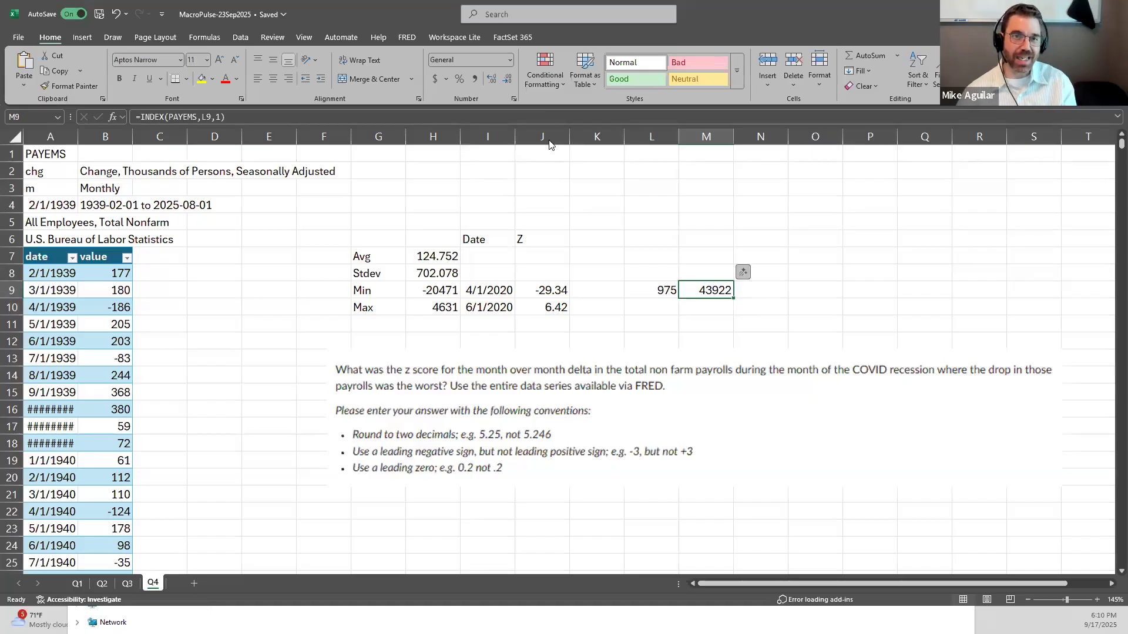
{"action": "left_click", "coordinate": [510, 59]}
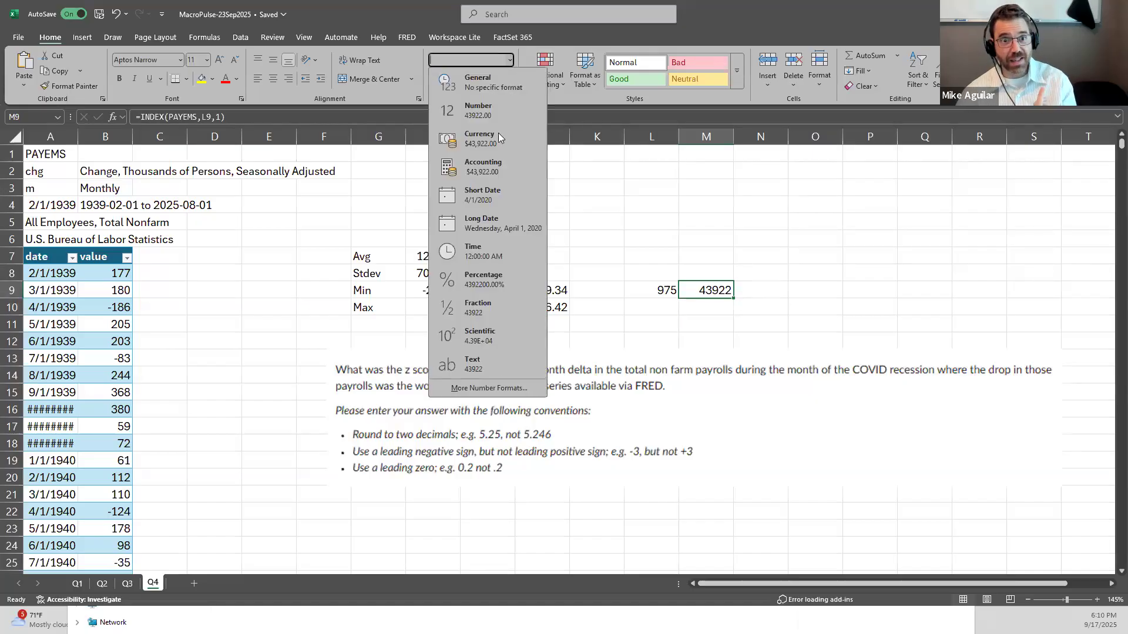
{"action": "left_click", "coordinate": [480, 197]}
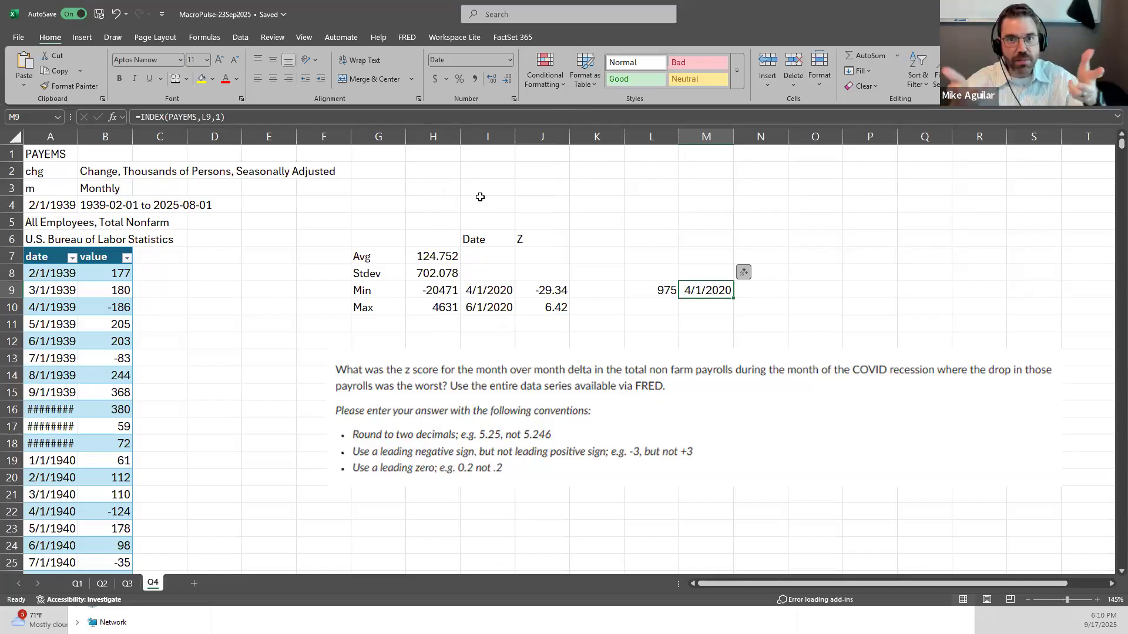
- Review the nested INDEX/MATCH formula in I9 and clear the trial MATCH and INDEX formulas from L9 and M9
{"action": "double_click", "coordinate": [497, 289]}
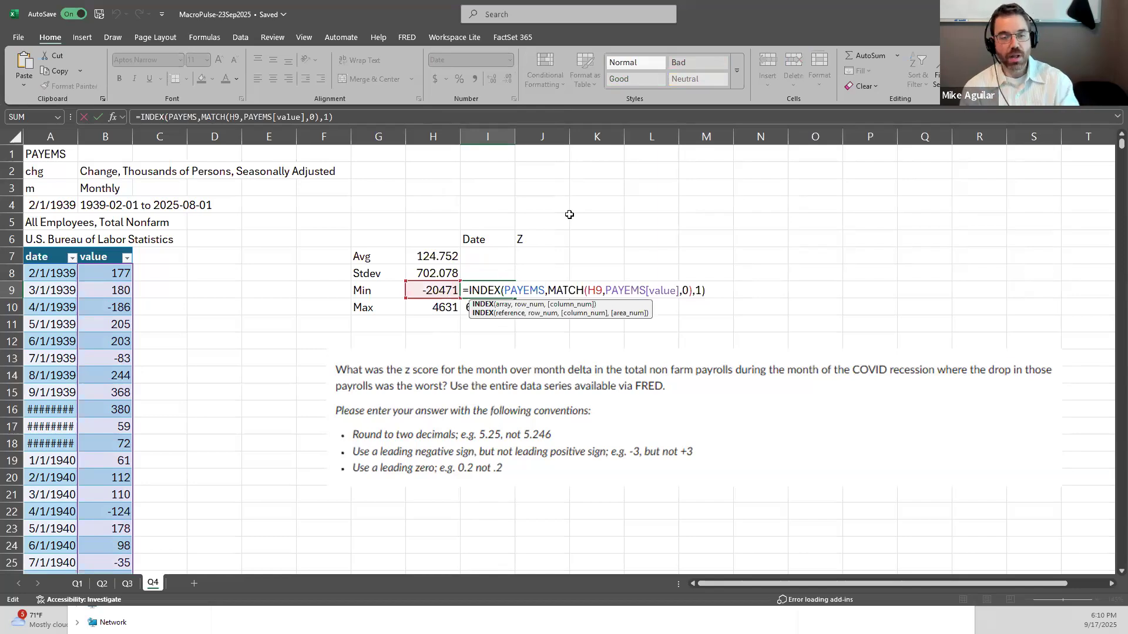
{"action": "key", "text": "ctrl+Return"}
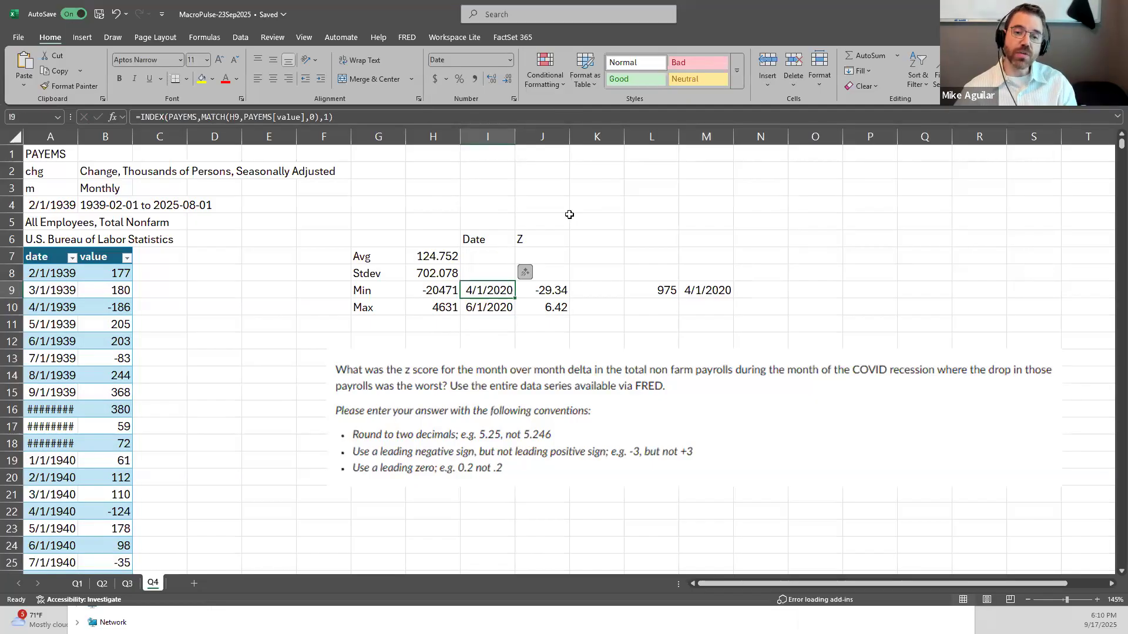
{"action": "key", "text": "Right"}
{"action": "key", "text": "Right"}
{"action": "key", "text": "Right"}
{"action": "key", "text": "Right"}
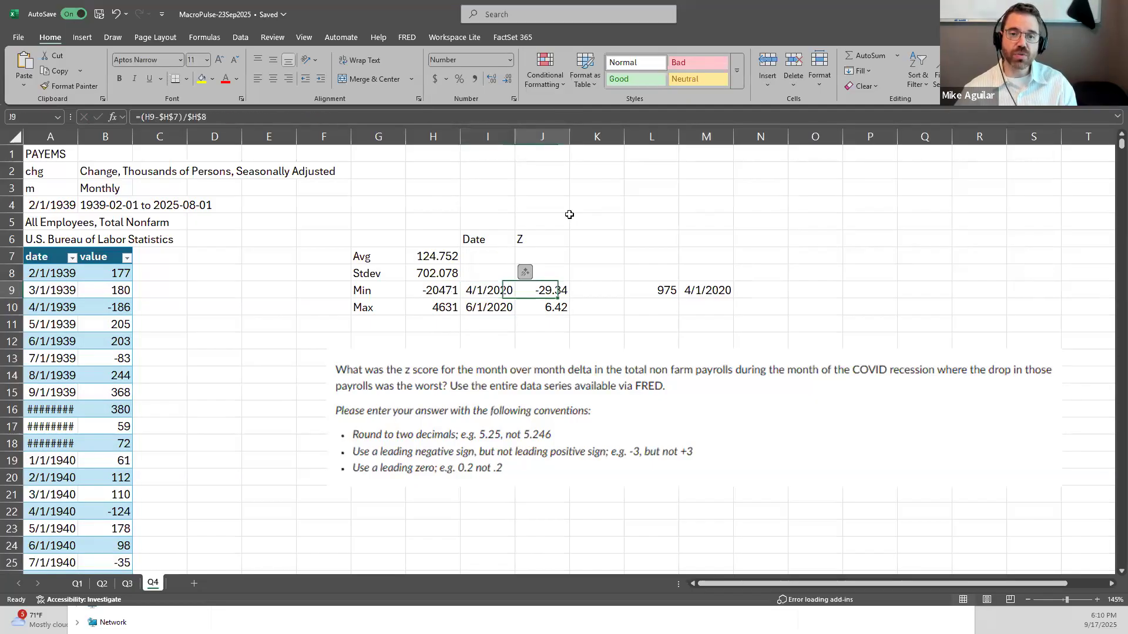
{"action": "key", "text": "Left"}
{"action": "key", "text": "Down"}
{"action": "key", "text": "Up"}
{"action": "key", "text": "Delete"}
{"action": "key", "text": "Right"}
{"action": "key", "text": "BackSpace"}
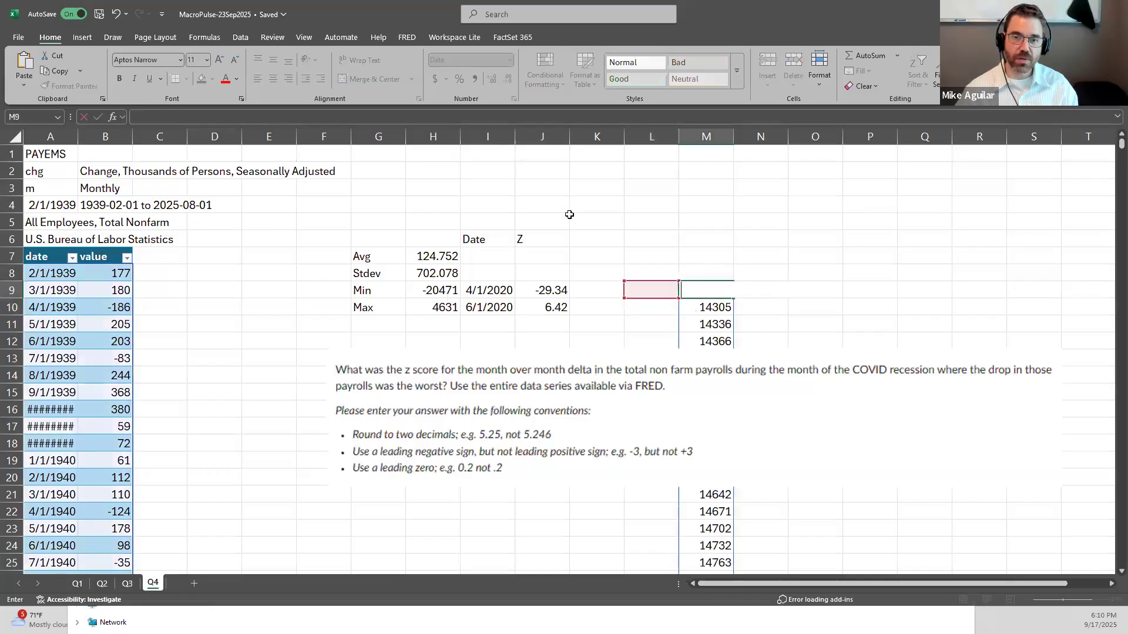
{"action": "key", "text": "Return"}
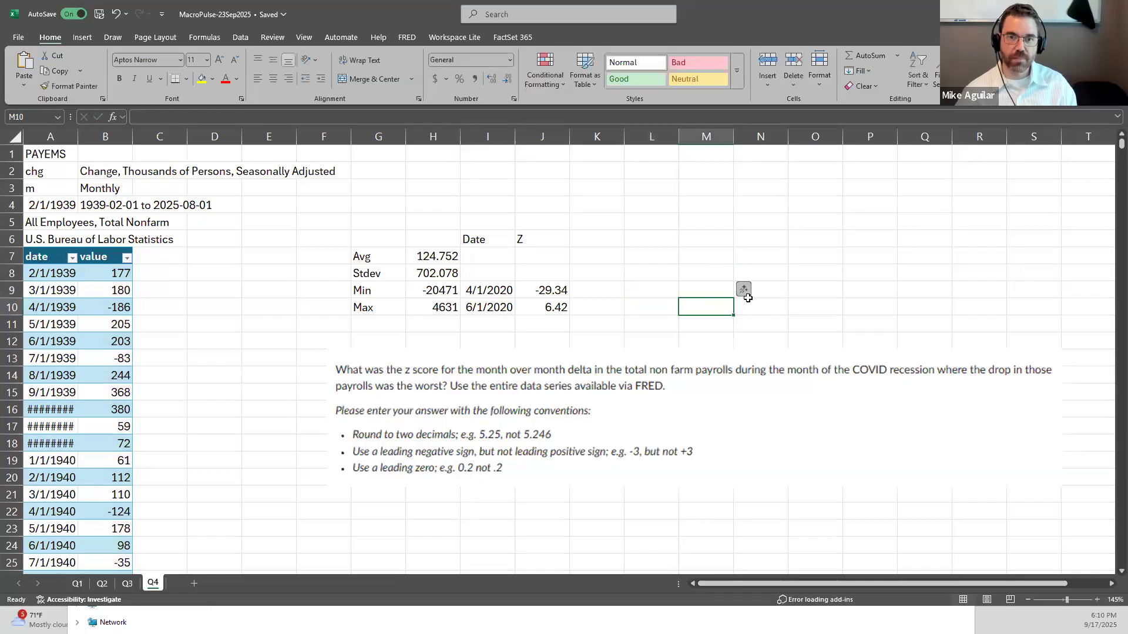
- Inspect the z score formula in J9 and the maximum, date and z score formulas in H10, I10 and J10, leaving them as they are
{"action": "double_click", "coordinate": [552, 291]}
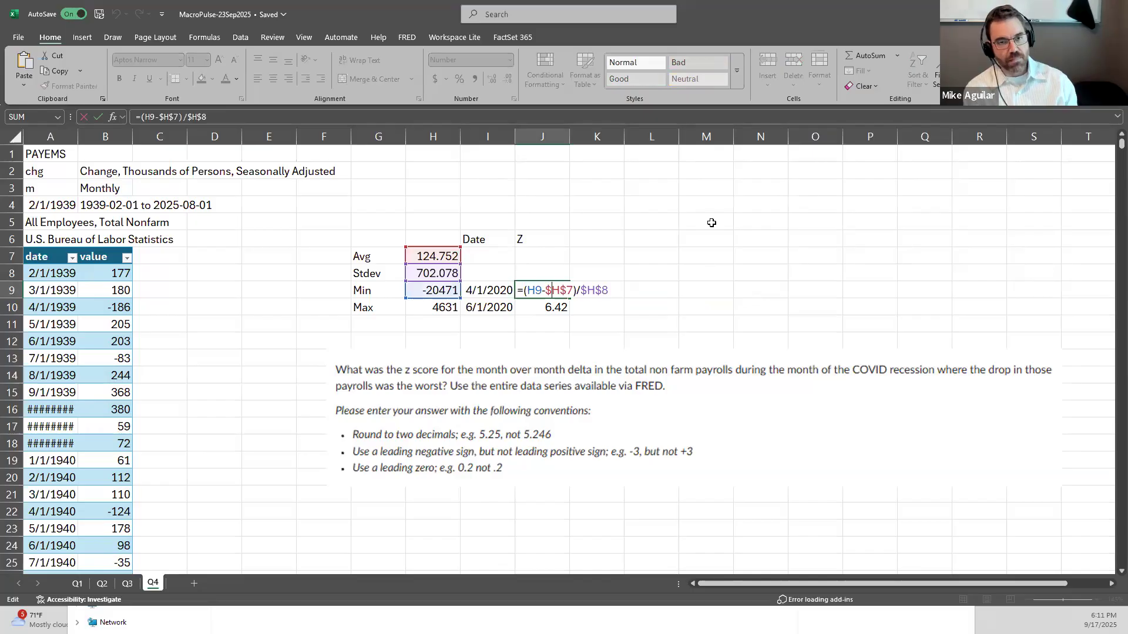
{"action": "key", "text": "ctrl+Return"}
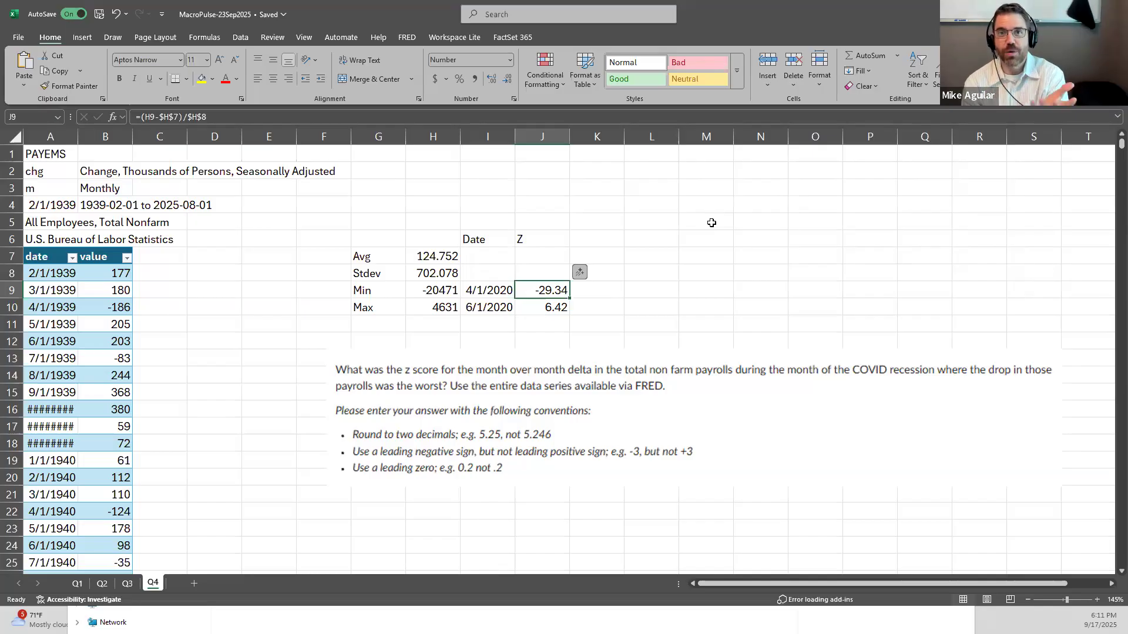
{"action": "key", "text": "Down"}
{"action": "key", "text": "Left"}
{"action": "key", "text": "Left"}
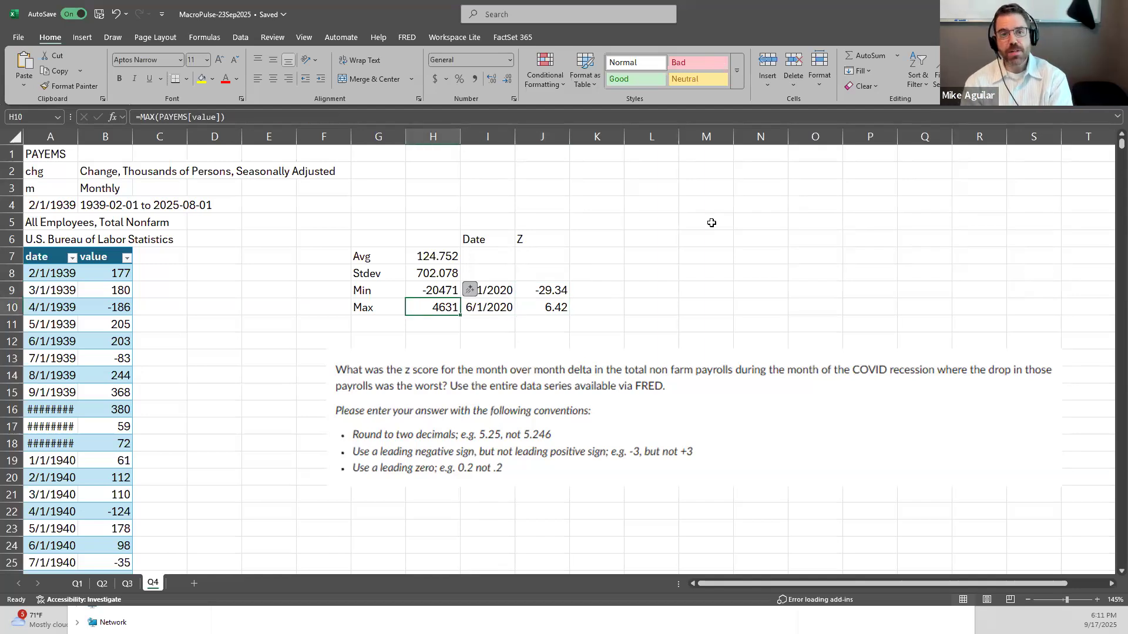
{"action": "double_click", "coordinate": [451, 304]}
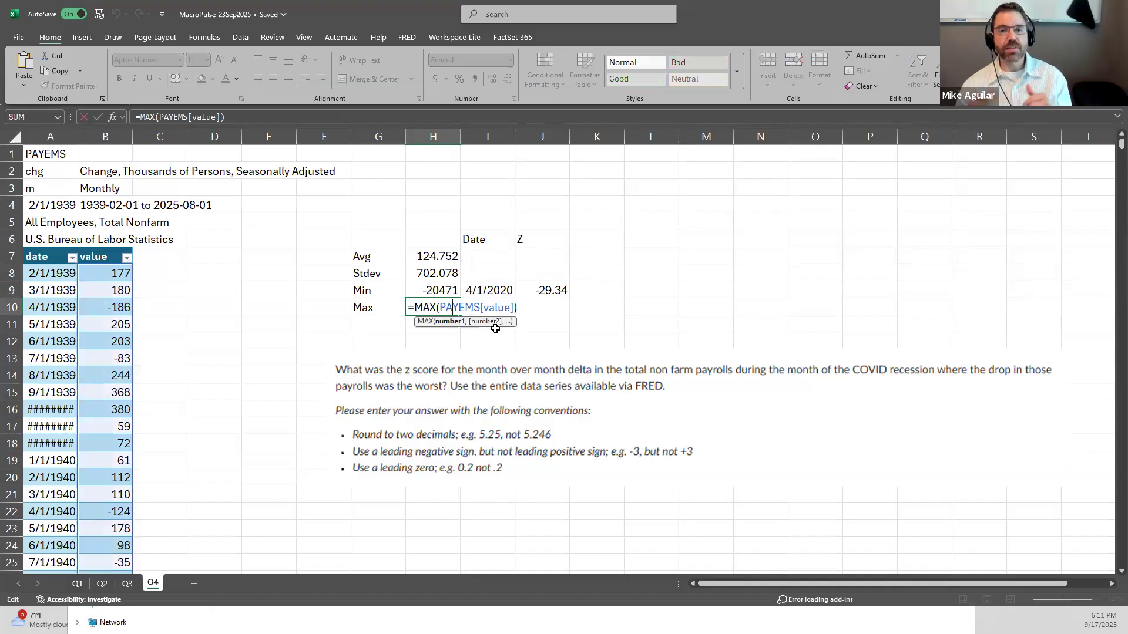
{"action": "key", "text": "Tab"}
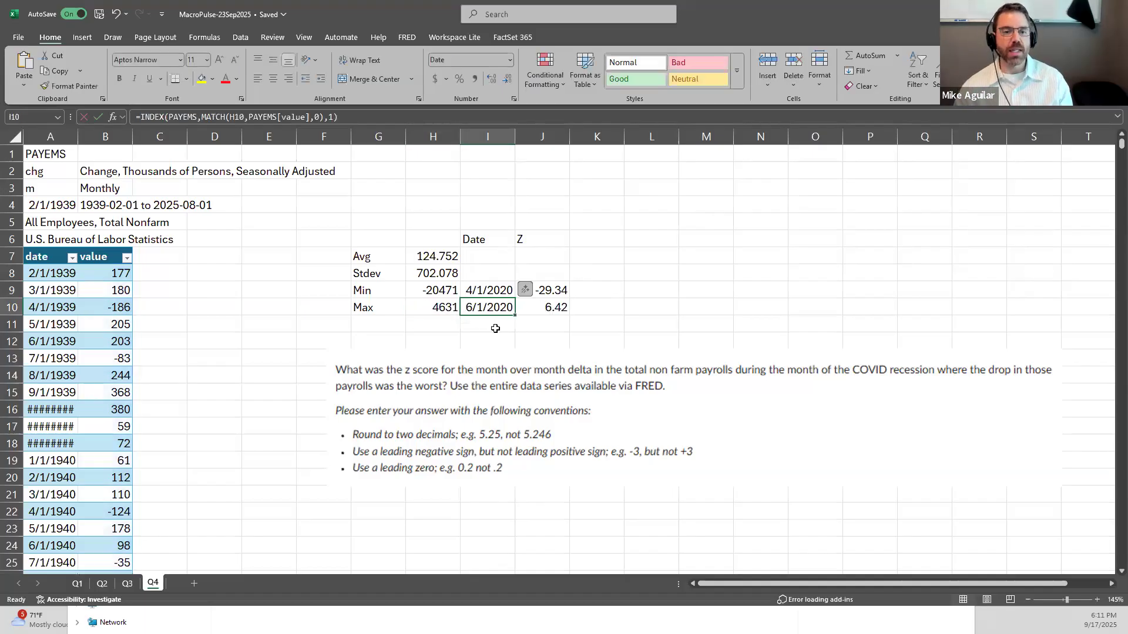
{"action": "double_click", "coordinate": [500, 307]}
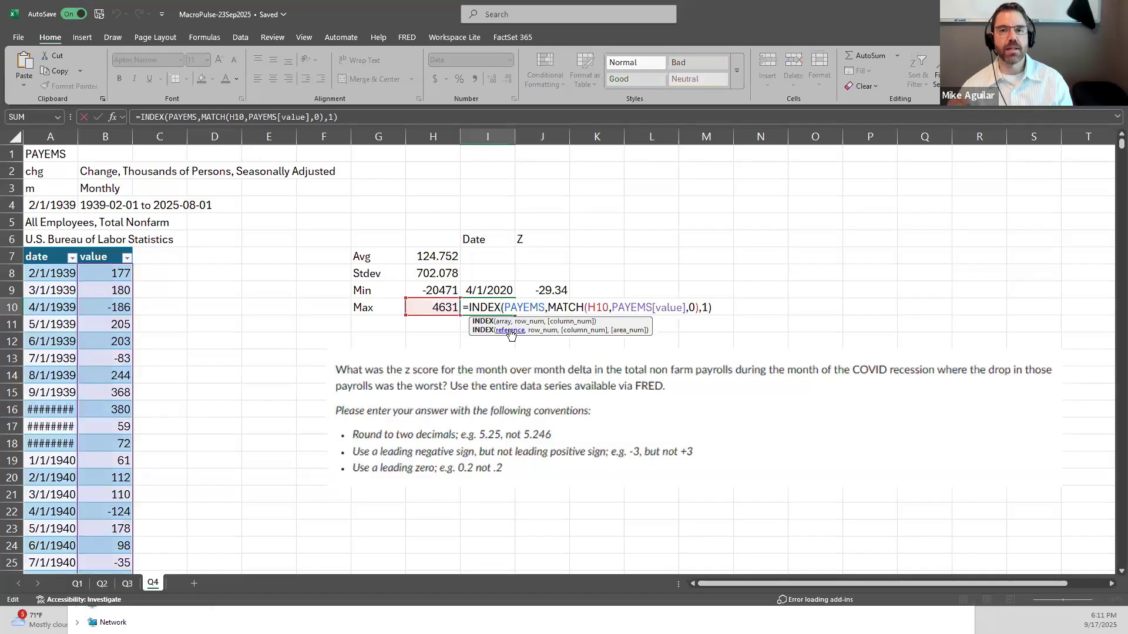
{"action": "key", "text": "Escape"}
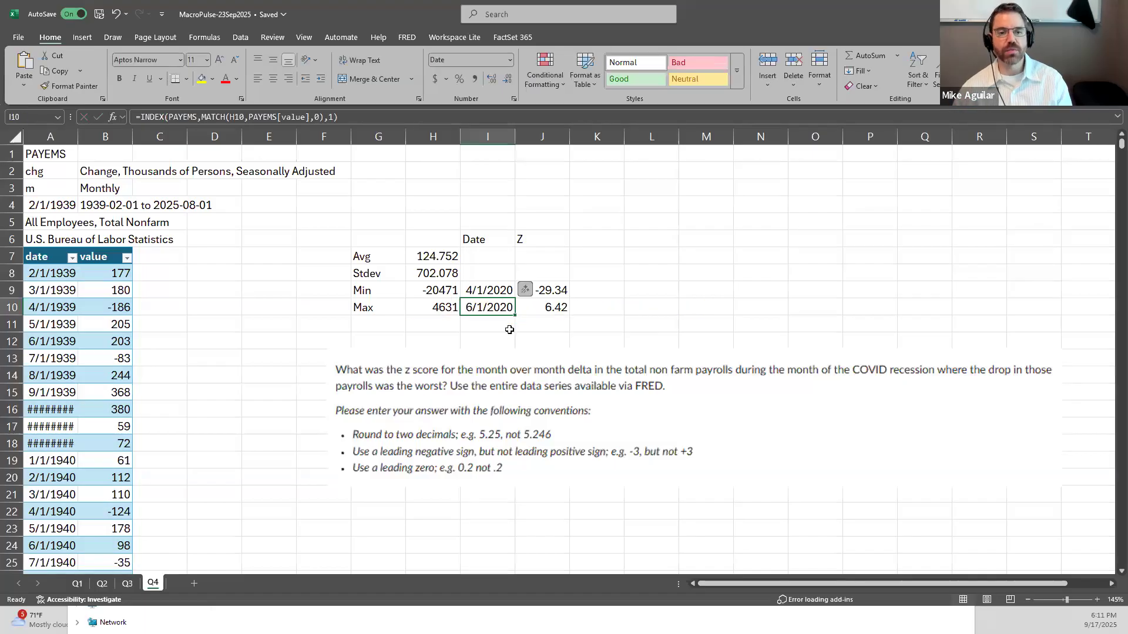
{"action": "double_click", "coordinate": [552, 307]}
{"action": "key", "text": "Escape"}
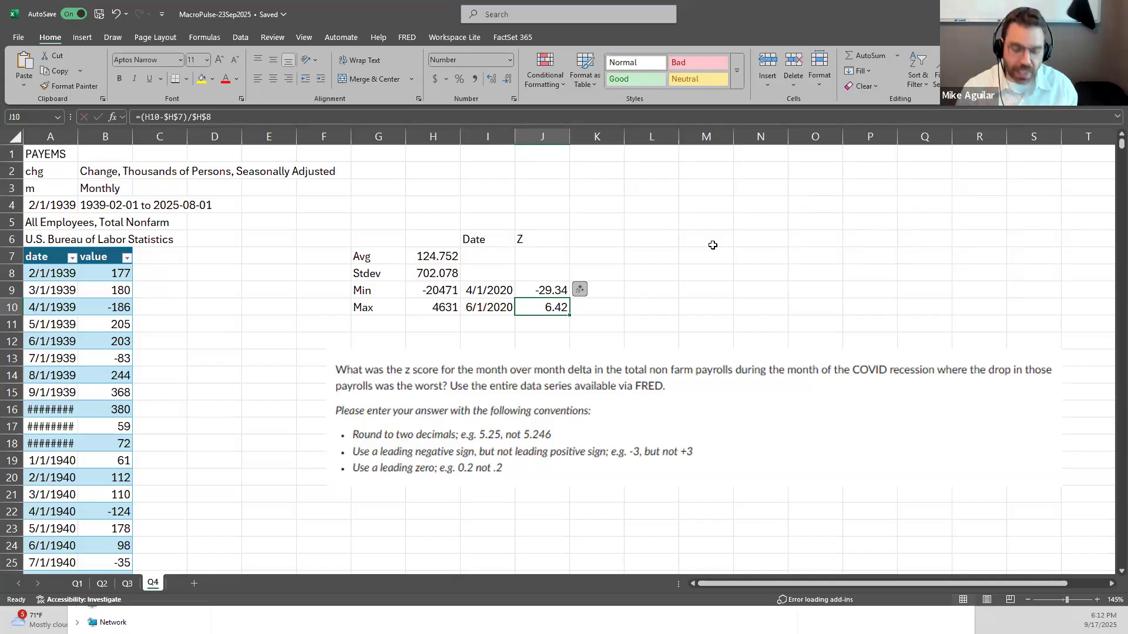
- Switch to the FRED PAYEMS chart in the browser to examine the April 2020 payroll drop, and return to the Q4 sheet in Excel
{"action": "key", "text": "alt+Tab"}
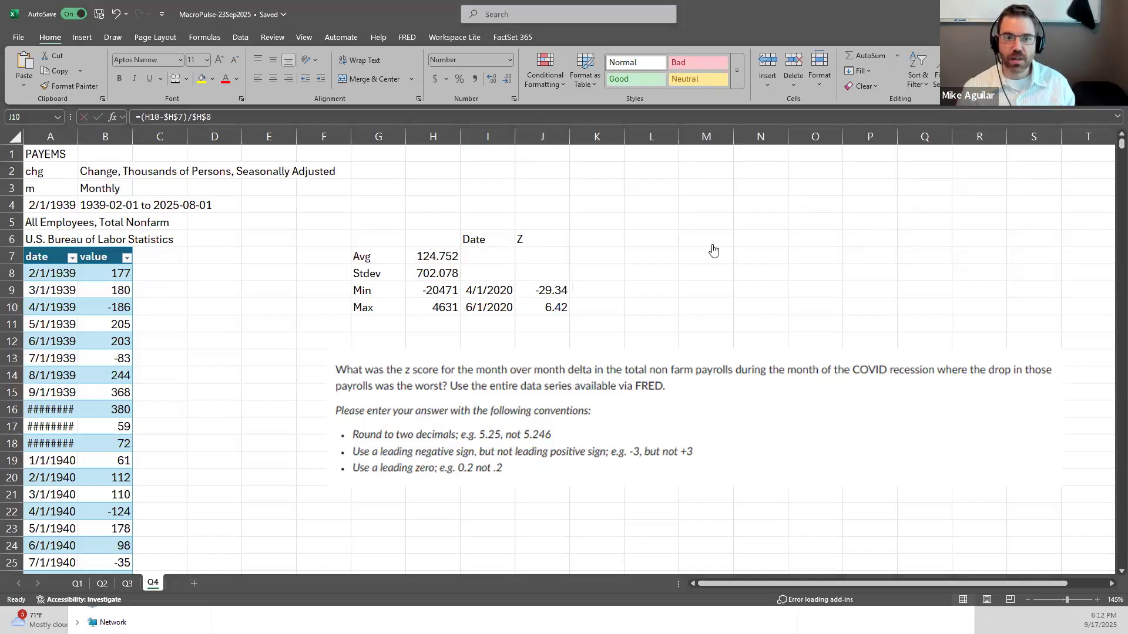
{"action": "key", "text": "alt+Tab"}
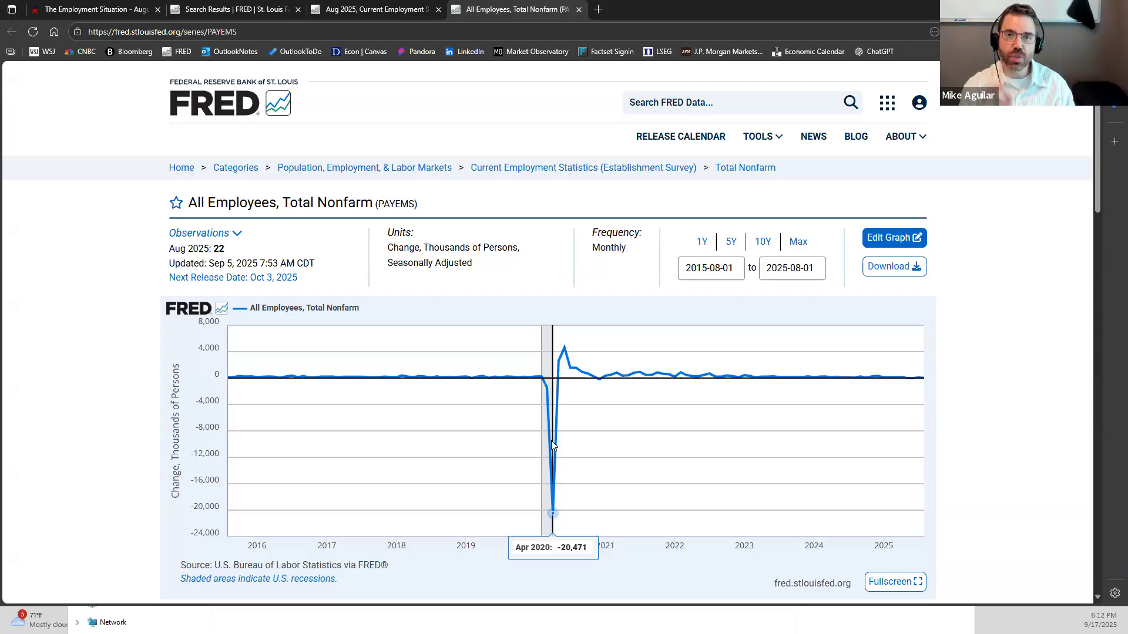
{"action": "key", "text": "alt+Tab"}
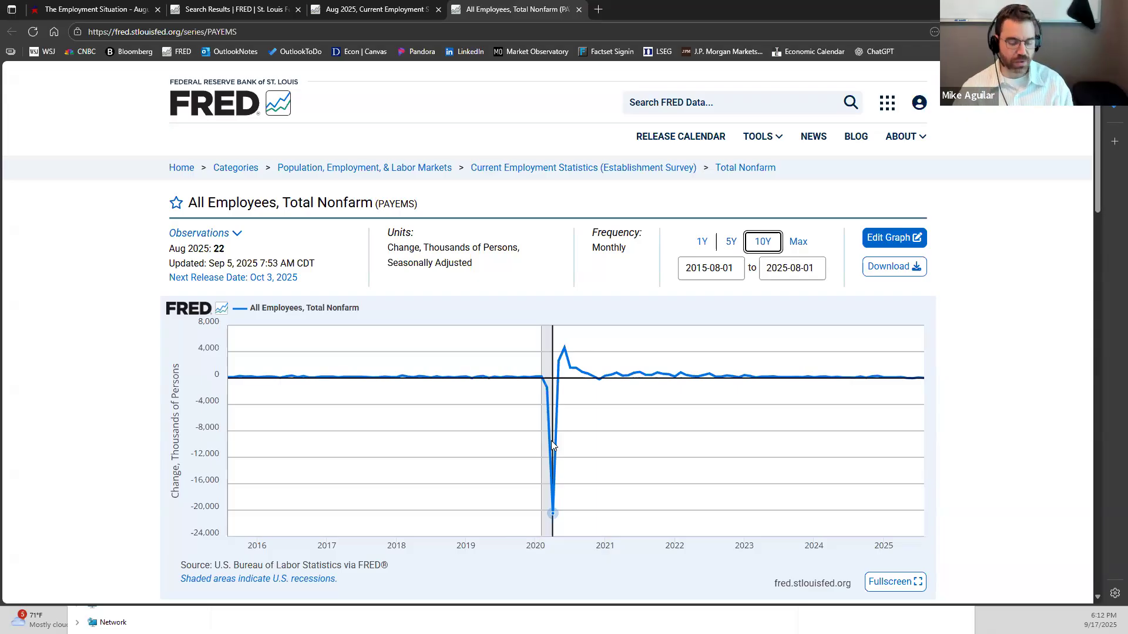
{"action": "key", "text": "alt+Tab"}
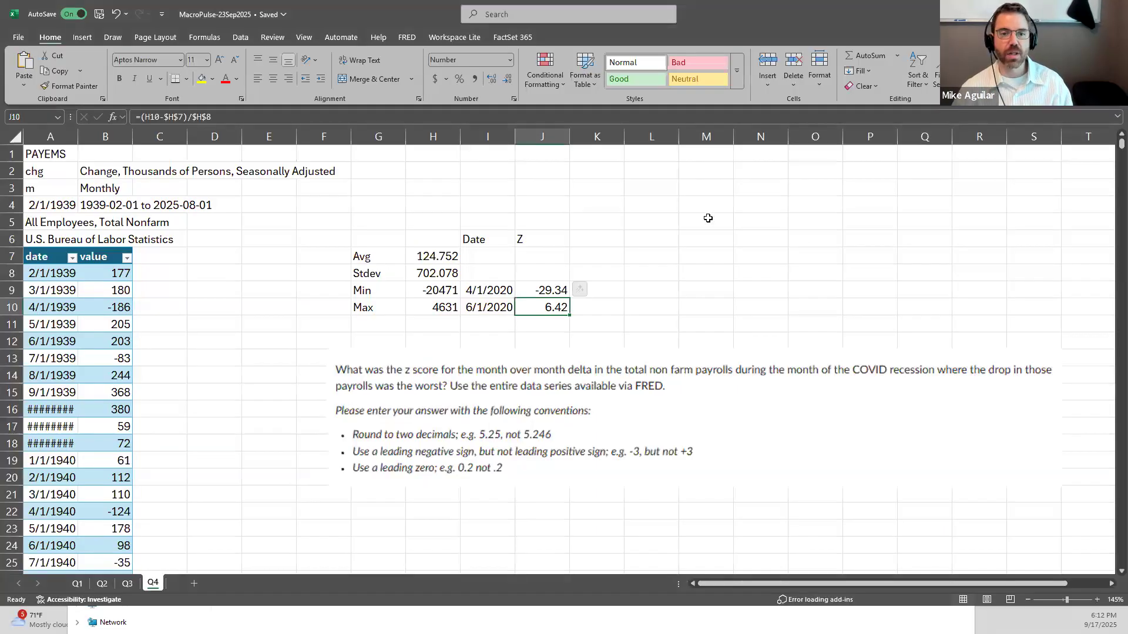
{"action": "left_click", "coordinate": [708, 218]}
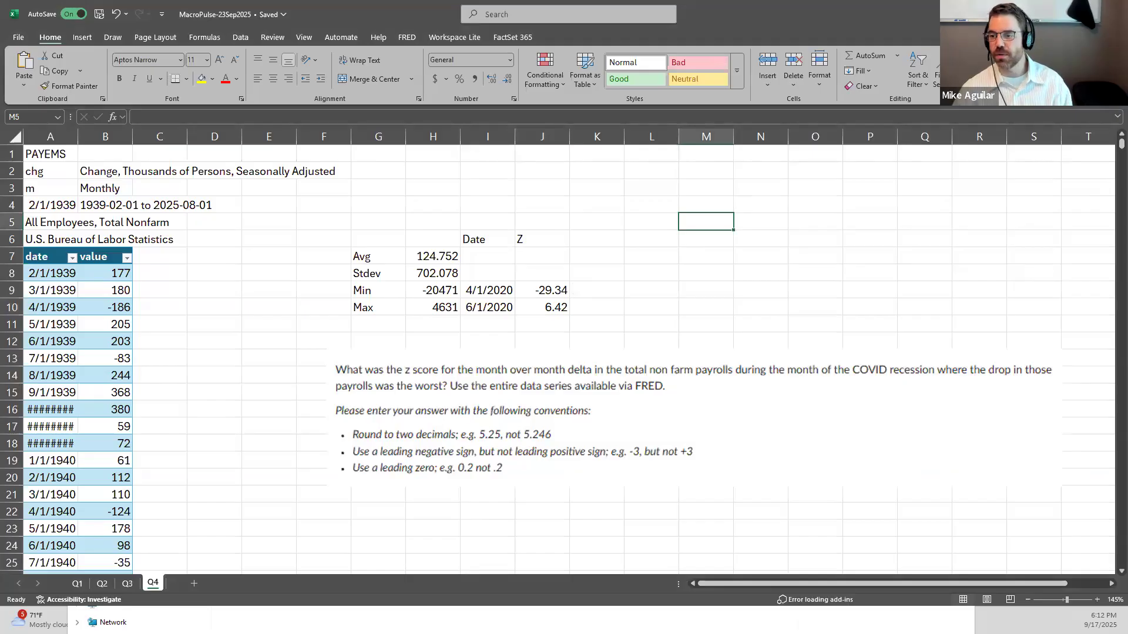